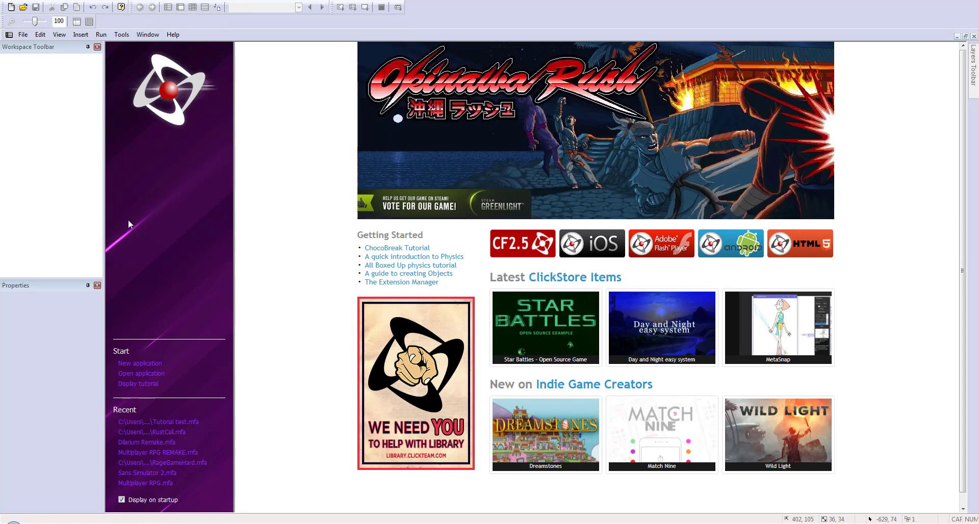
- Create a new application and open its Frame 1 for editing
left_click(23, 34)
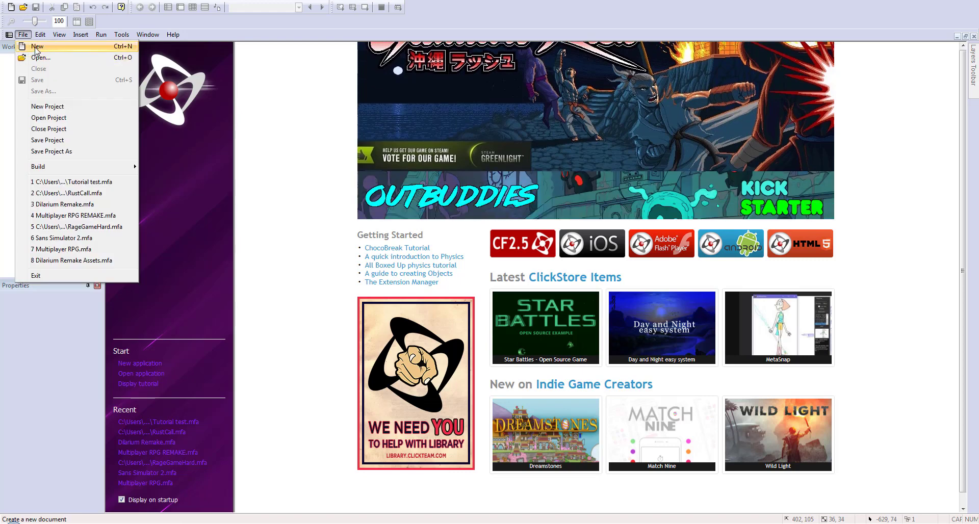
left_click(36, 48)
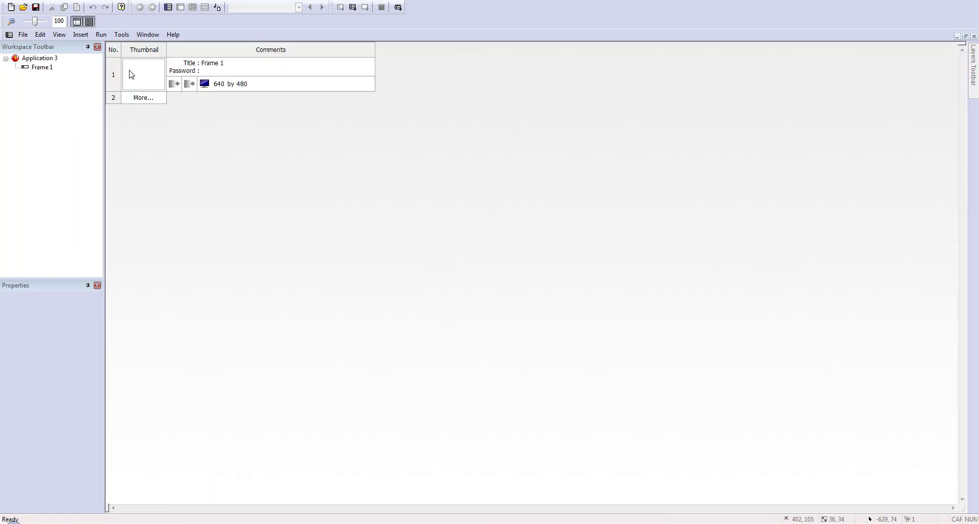
double_click(132, 74)
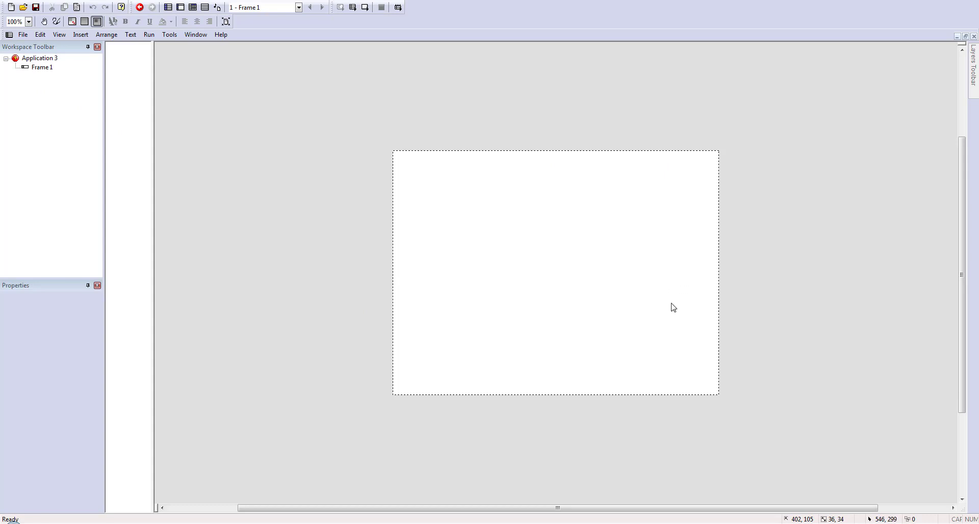
left_click(529, 265)
- Set the background color of Frame 1 to black
left_click(42, 67)
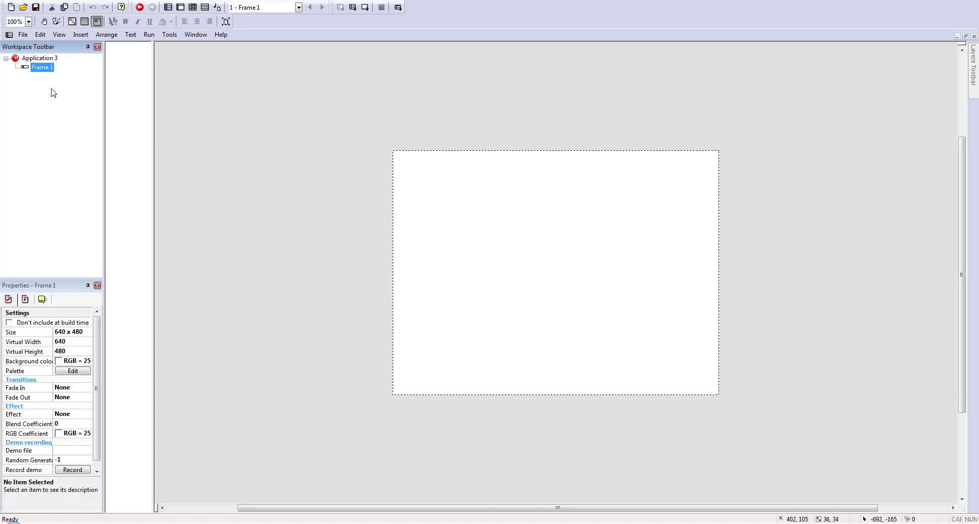
left_click(59, 361)
left_click(61, 364)
left_click(361, 298)
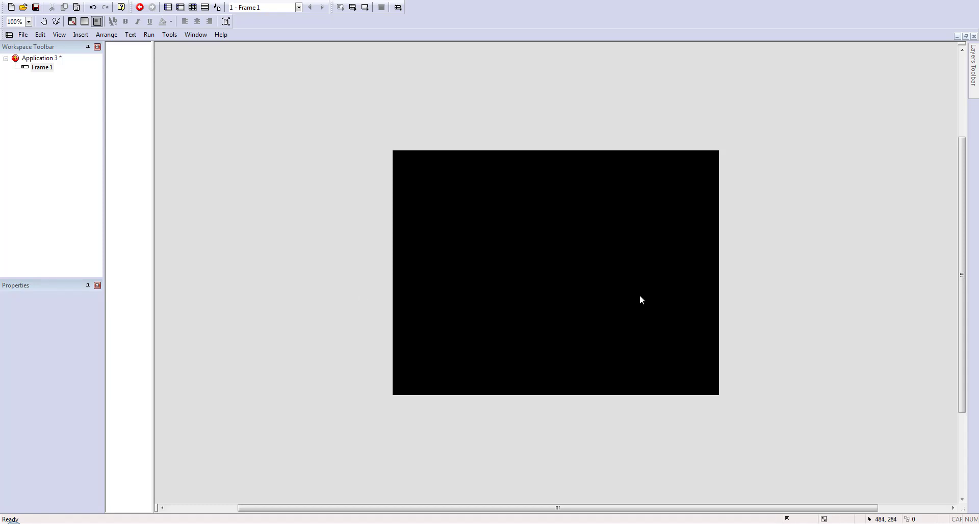
- Insert an Active object near the center of the black frame
right_click(604, 291)
left_click(612, 307)
left_click(457, 98)
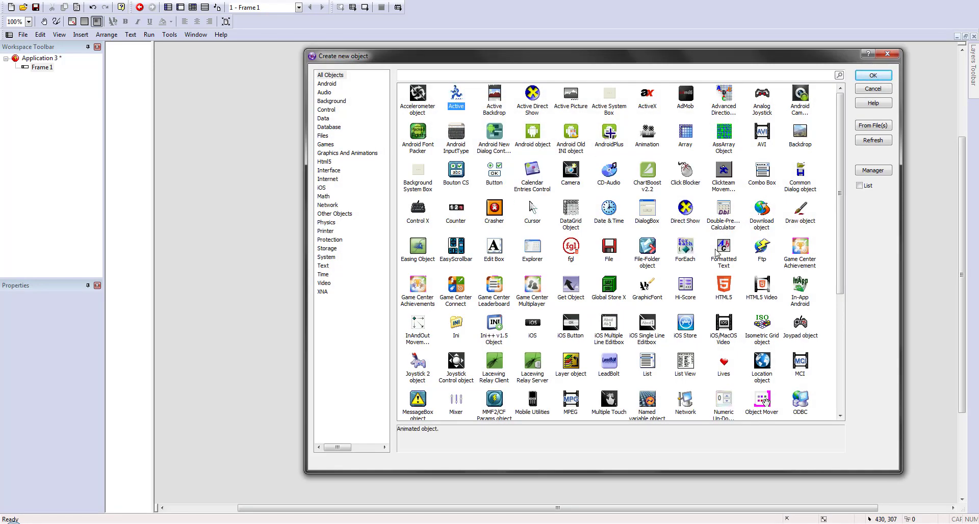
left_click(485, 75)
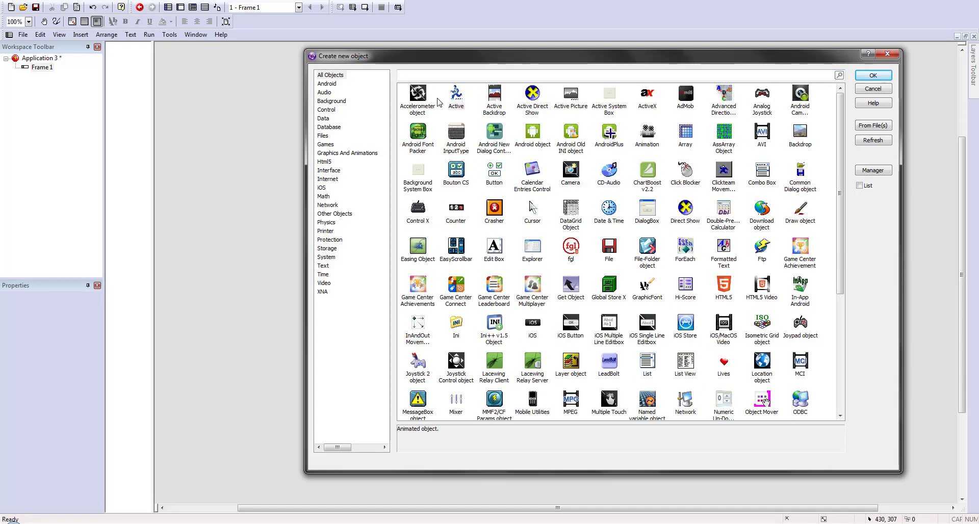
left_click(459, 98)
double_click(458, 97)
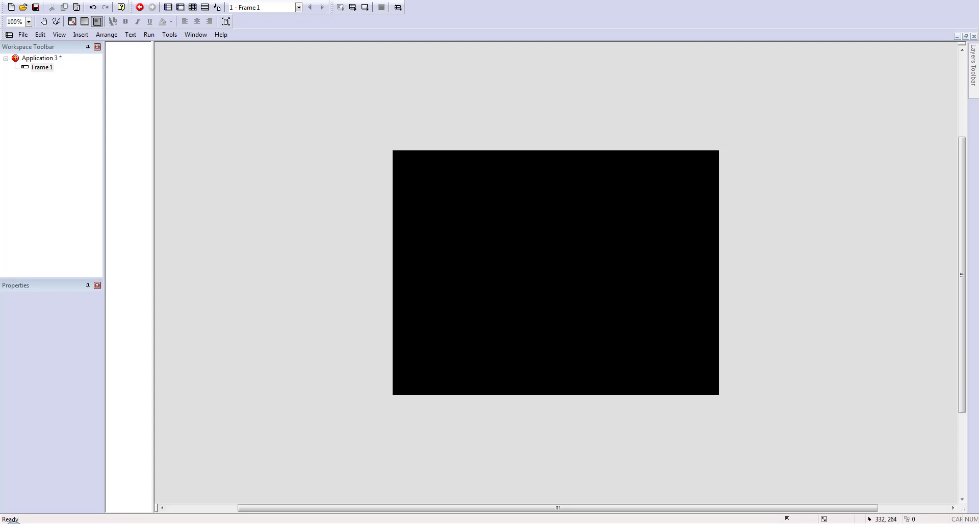
left_click(551, 273)
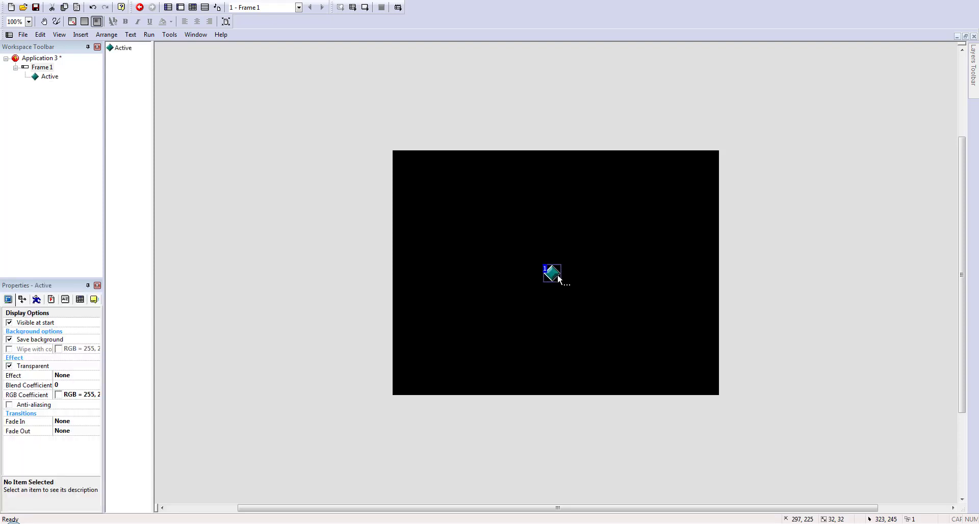
left_click_drag(559, 280, 558, 284)
left_click(587, 298)
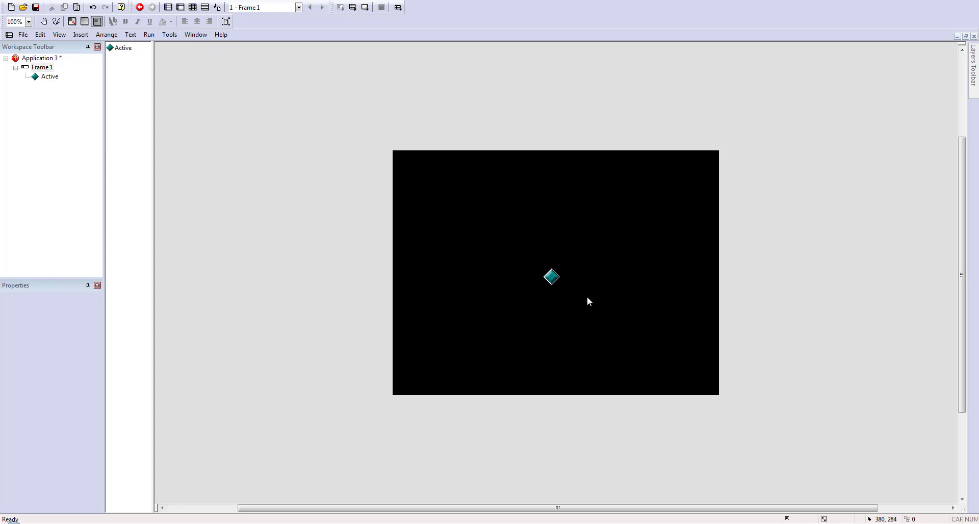
- Open the Active object's diamond image for editing, sized to fit the whole picture in view
double_click(552, 278)
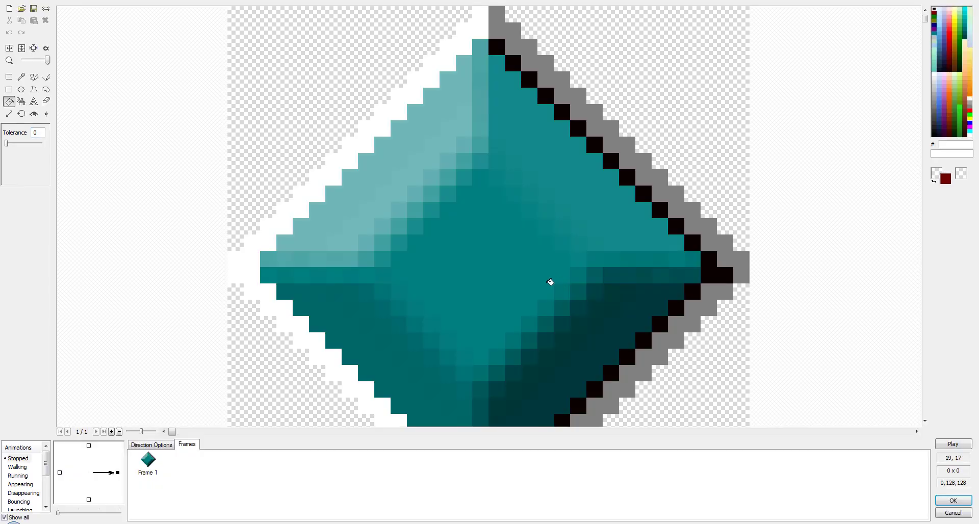
scroll(555, 280, "down", 3)
scroll(549, 281, "up", 2)
scroll(551, 283, "down", 1)
scroll(551, 281, "down", 2)
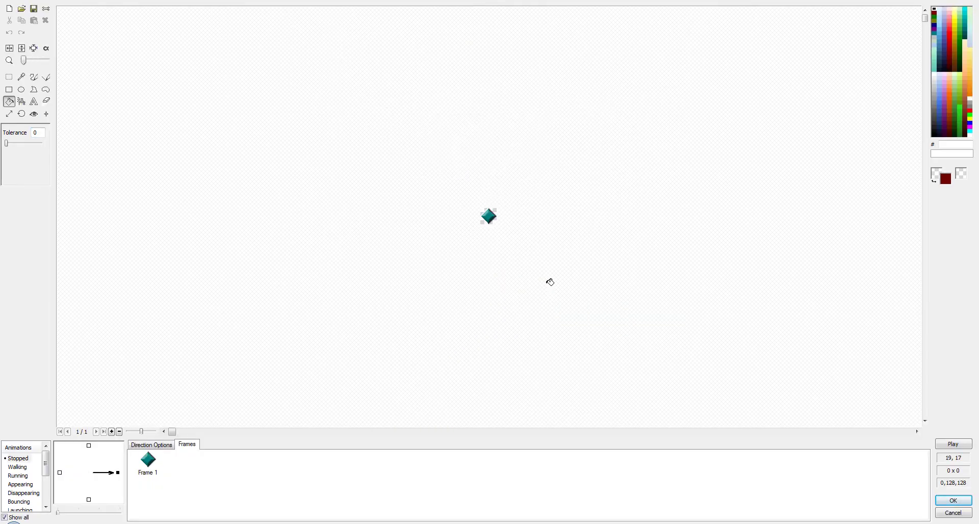
scroll(551, 280, "up", 3)
left_click(934, 9)
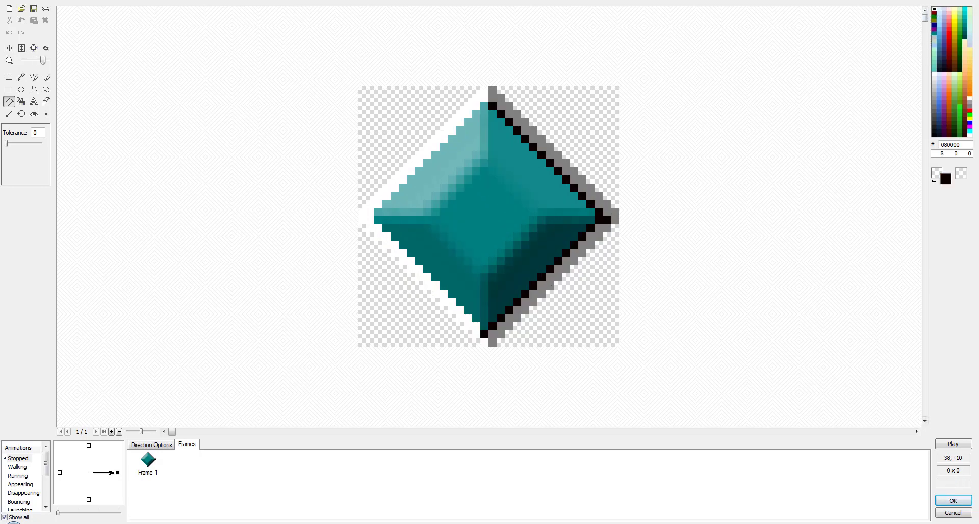
left_click(34, 77)
left_click_drag(442, 138, 444, 179)
mouse_move(427, 249)
left_mouse_down()
mouse_move(586, 157)
mouse_move(442, 97)
left_mouse_up()
key("ctrl+z")
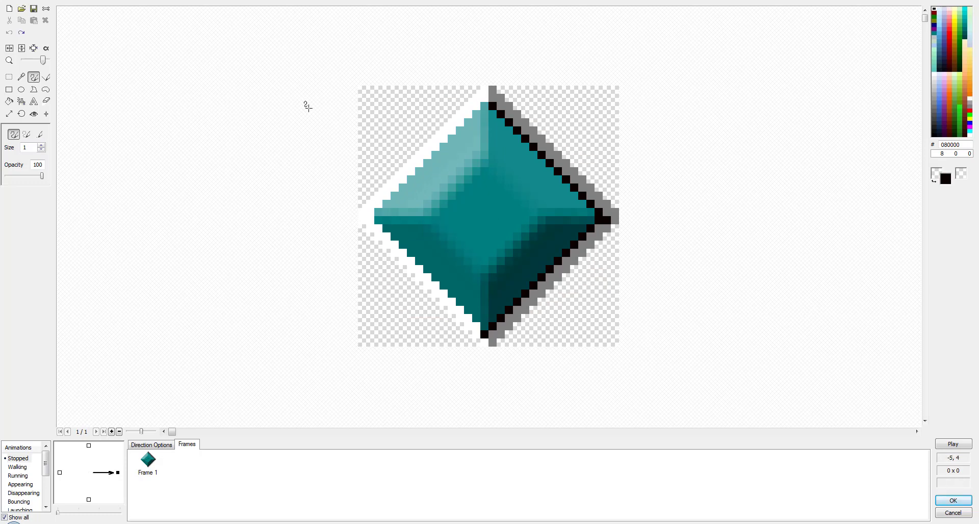
- Clear the diamond from the image canvas, switch to the Chrome browser and copy the red pixel heart picture
left_click(9, 14)
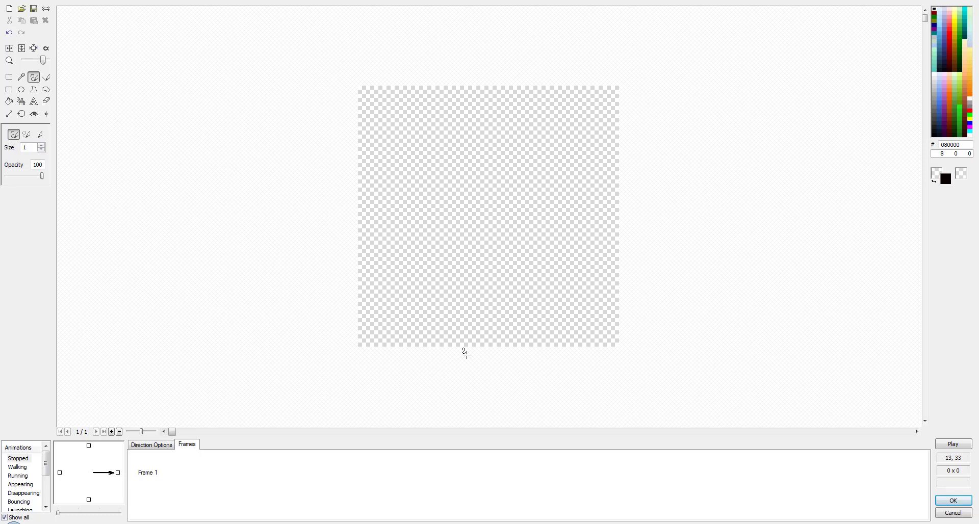
key("alt+Tab")
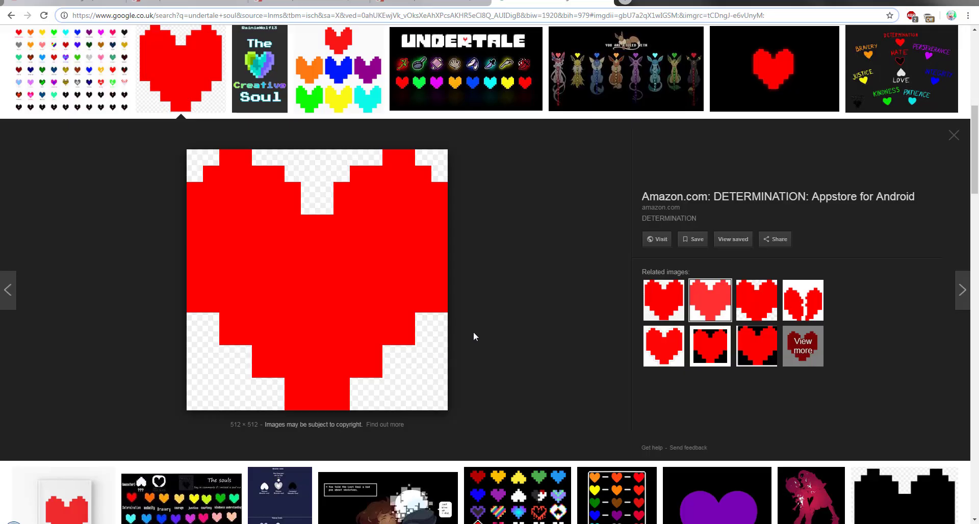
scroll(473, 332, "up", 8)
scroll(464, 320, "down", 9)
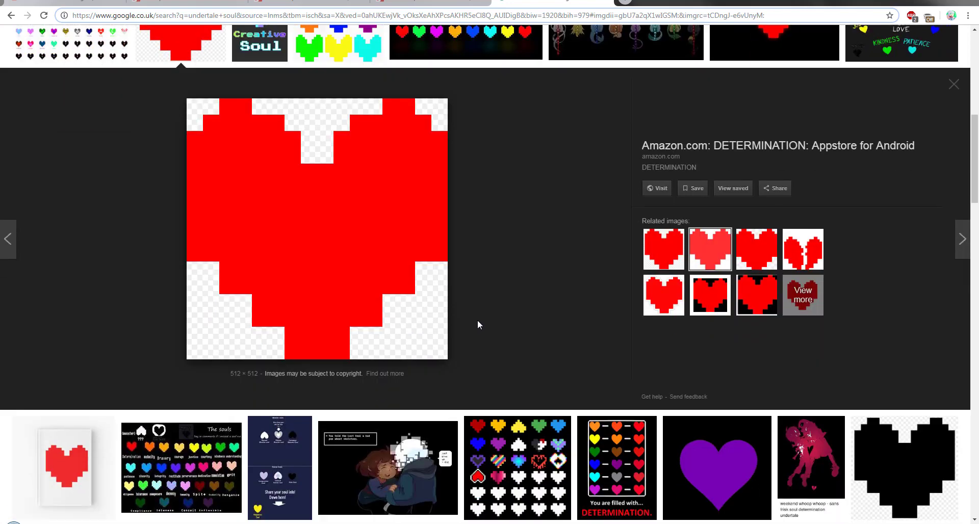
right_click(327, 238)
left_click(433, 338)
scroll(578, 351, "up", 4)
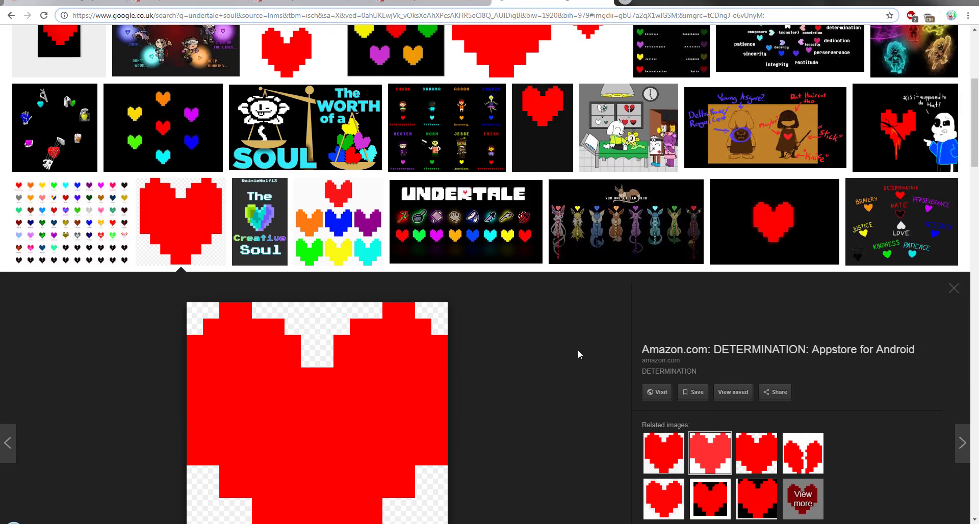
scroll(578, 349, "down", 2)
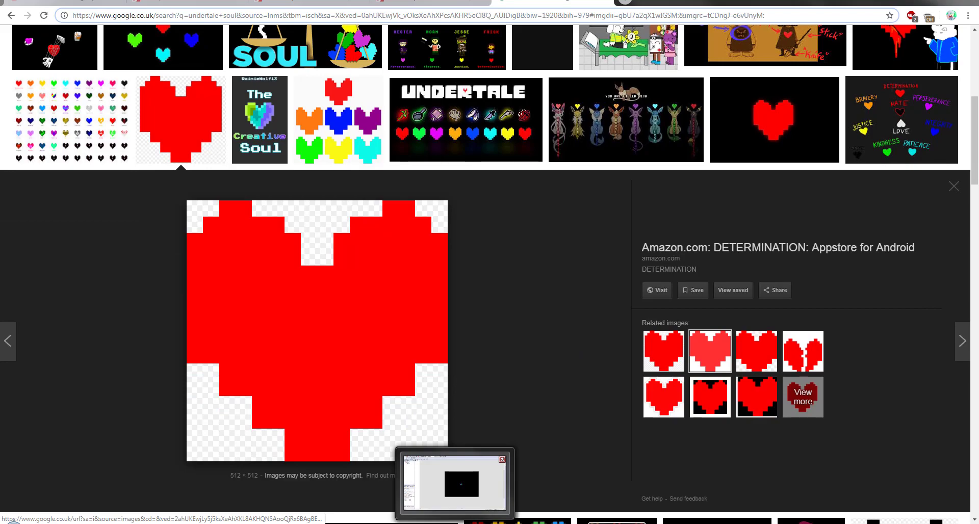
- Switch back to Clickteam Fusion, paste the heart as the Active object's image with the canvas enlarged, and move it over the frame
left_click(455, 523)
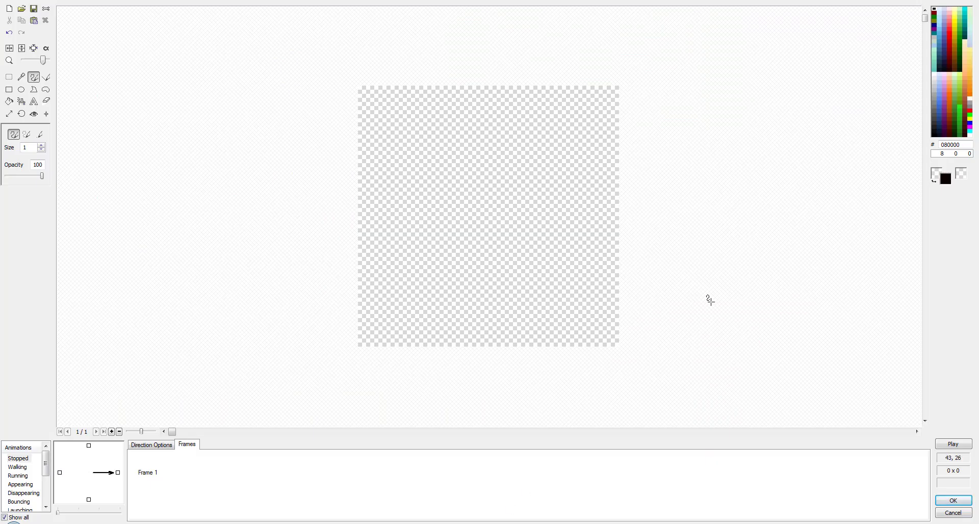
key("ctrl+v")
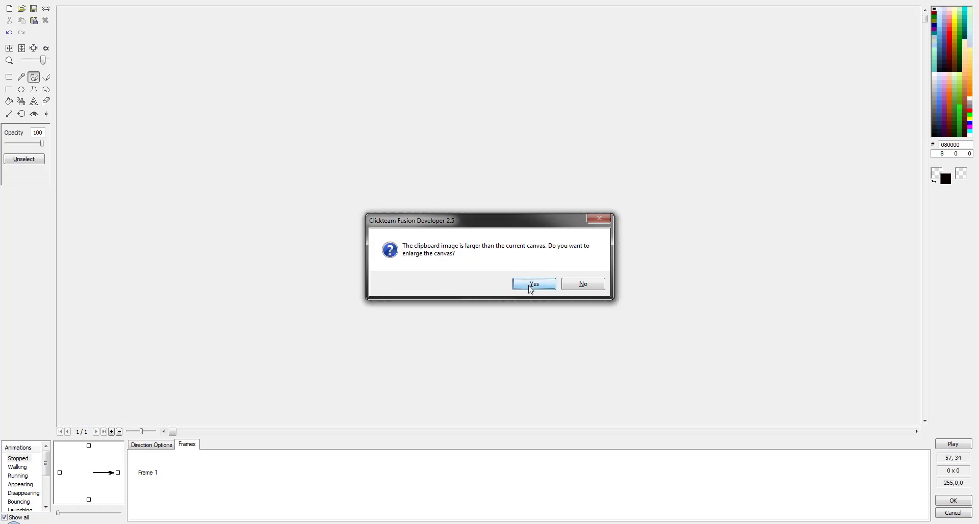
left_click(531, 288)
scroll(497, 266, "down", 3)
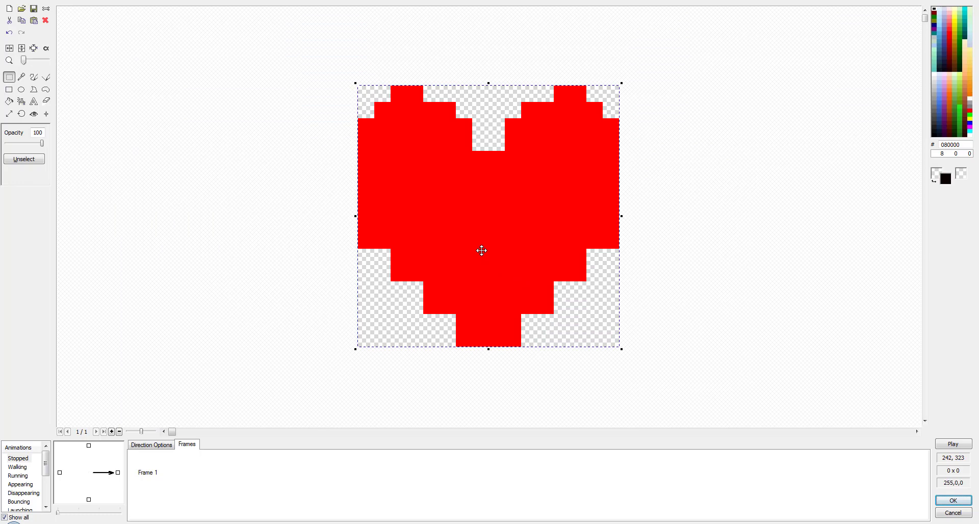
left_click(654, 321)
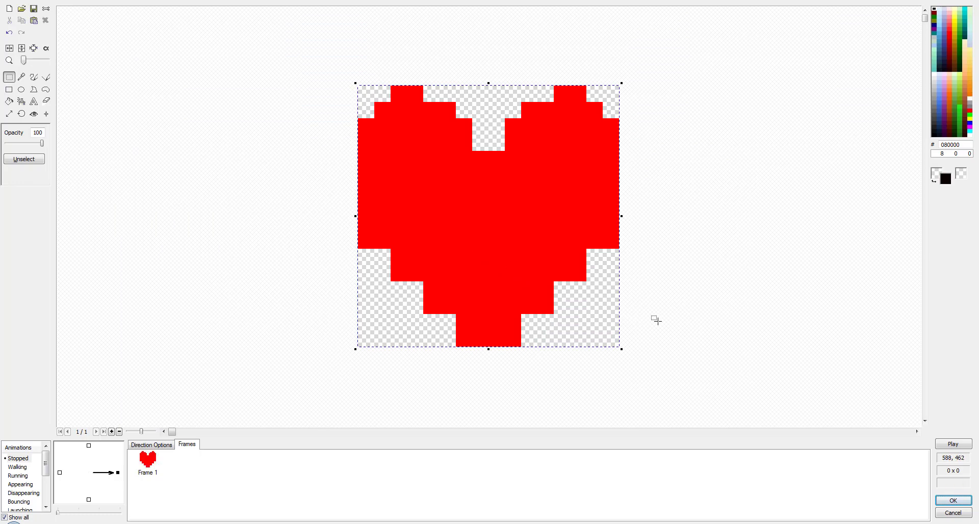
left_click(947, 502)
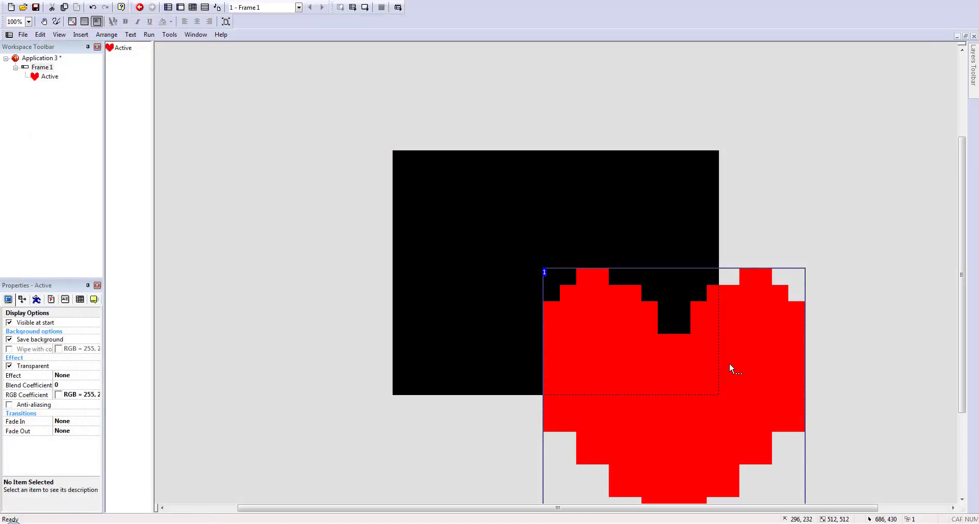
left_click_drag(729, 433, 598, 308)
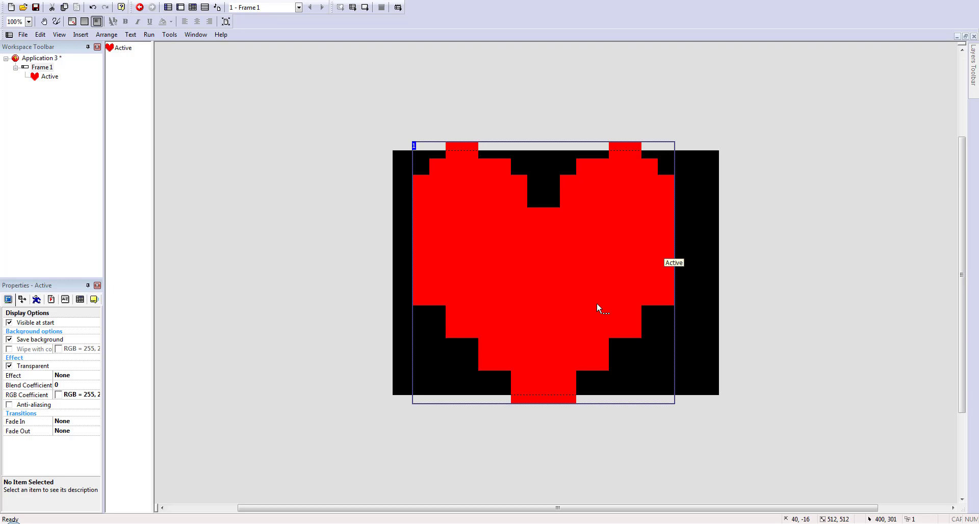
left_click(345, 265)
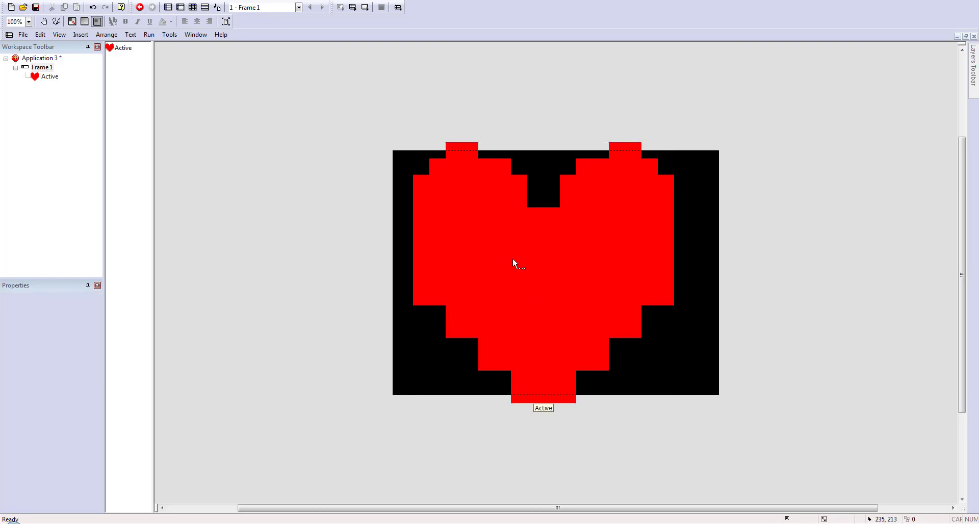
- Resize the heart object to 16 by 16 pixels and move it to just below the frame's center
left_click(514, 260)
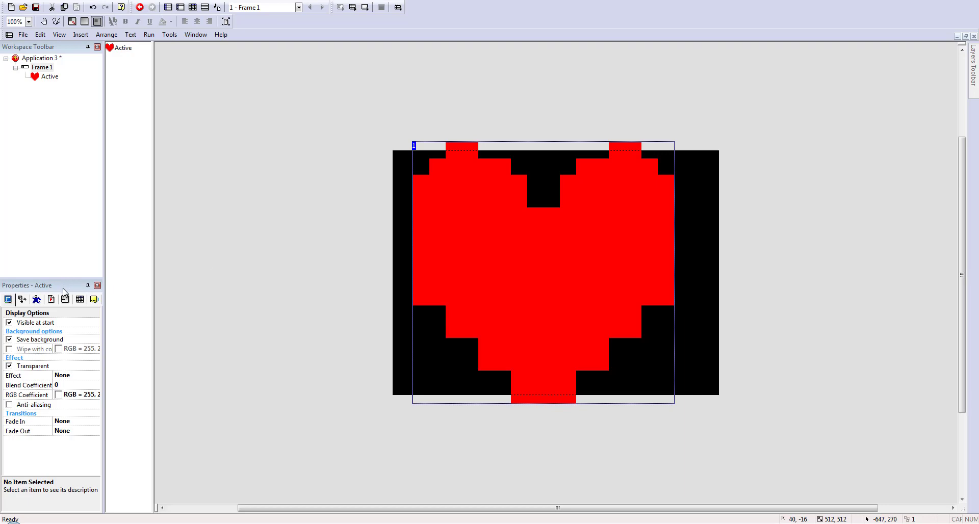
left_click(21, 300)
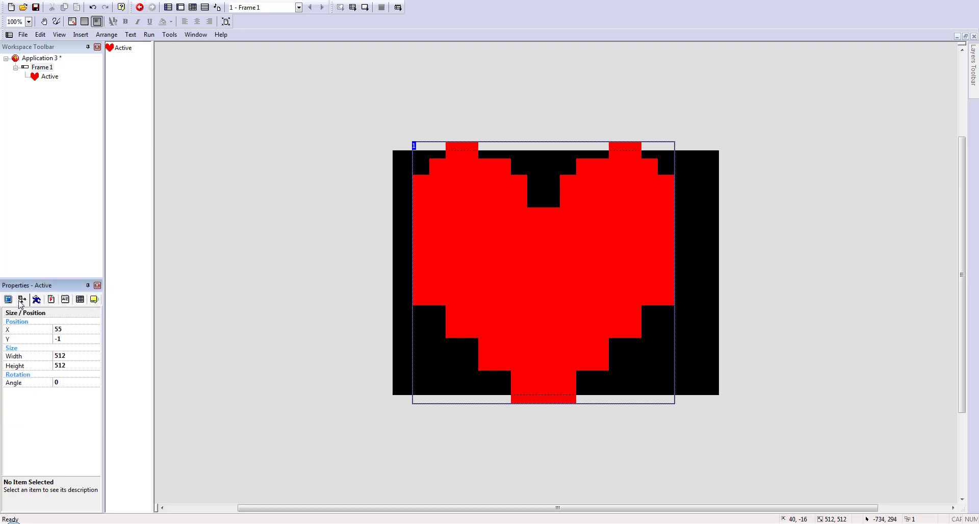
left_click(80, 356)
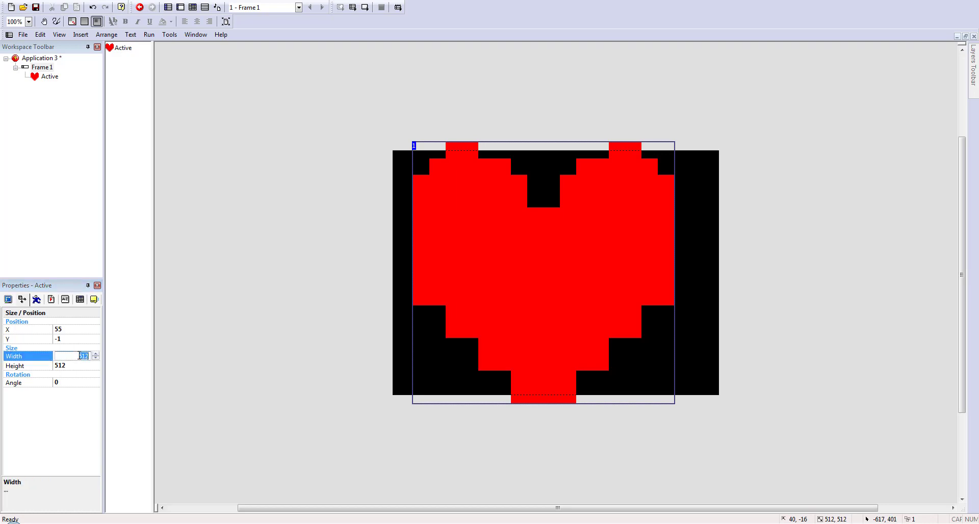
type("2")
type("6")
key("Tab")
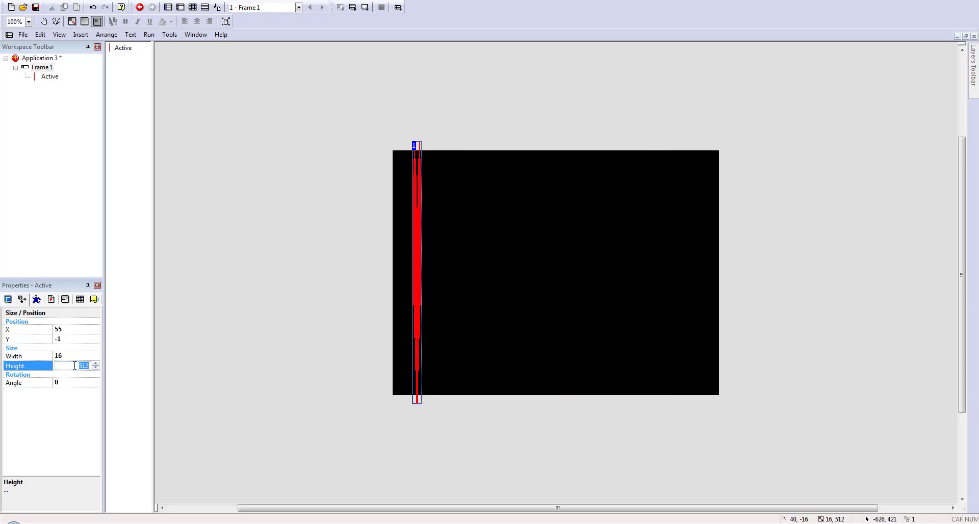
type("16")
left_click(243, 358)
left_click_drag(417, 146, 554, 289)
left_click(625, 273)
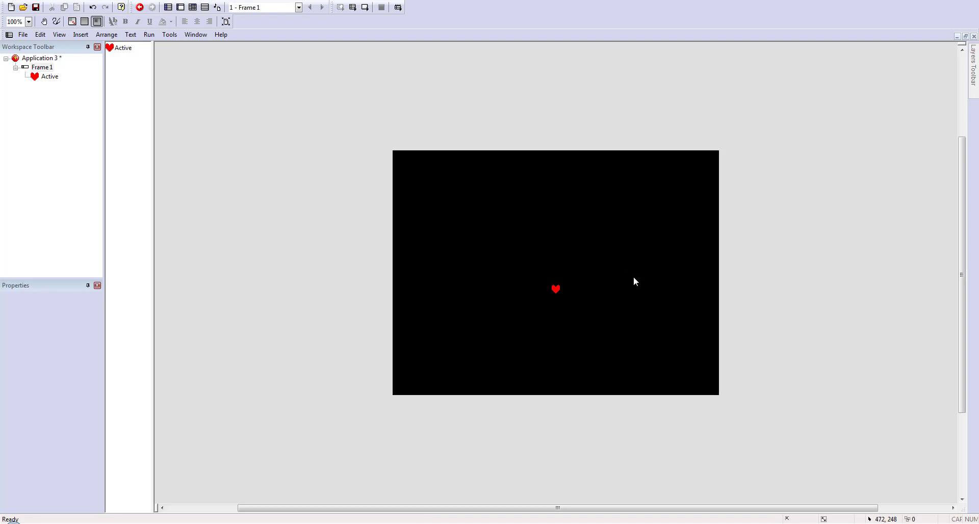
- Insert a Quick Backdrop object into the frame and place it beside the heart at X 424, Y 192
right_click(626, 276)
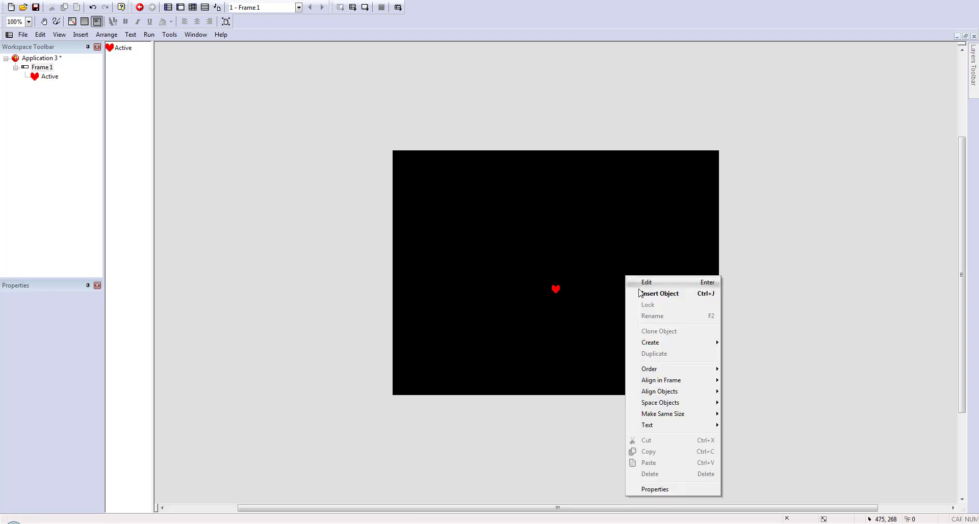
left_click(646, 294)
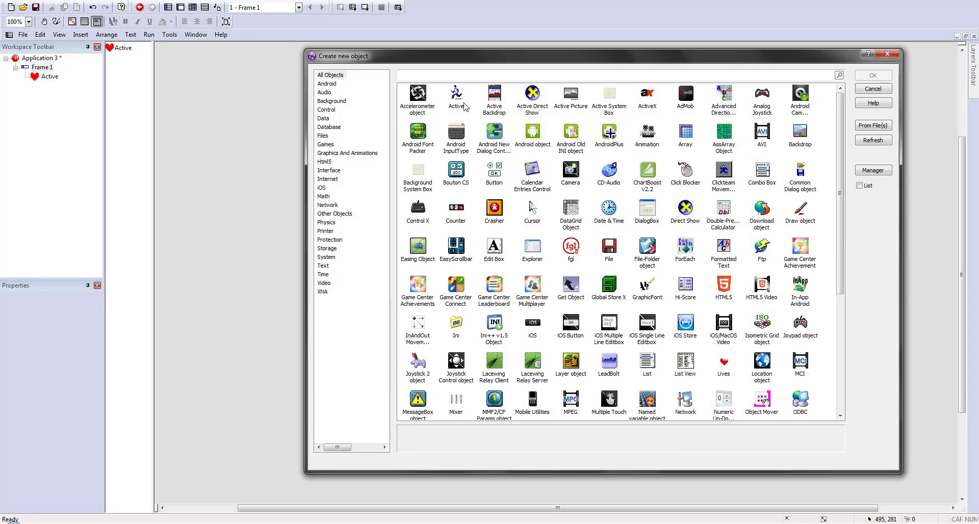
left_click(473, 75)
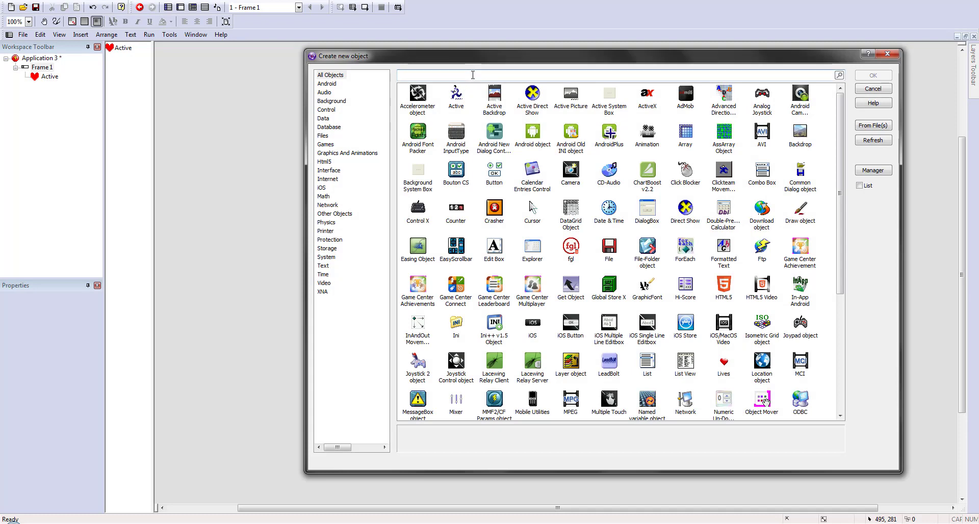
type("quick")
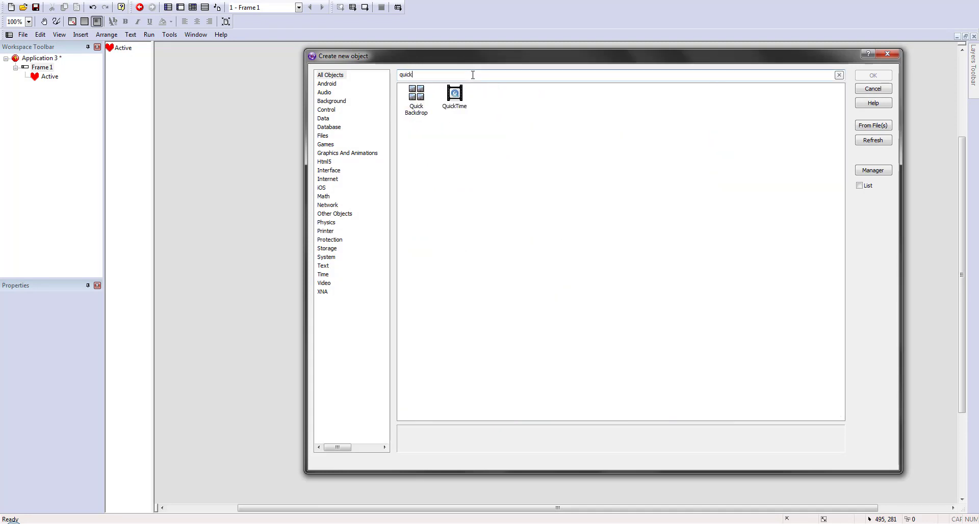
left_click(416, 99)
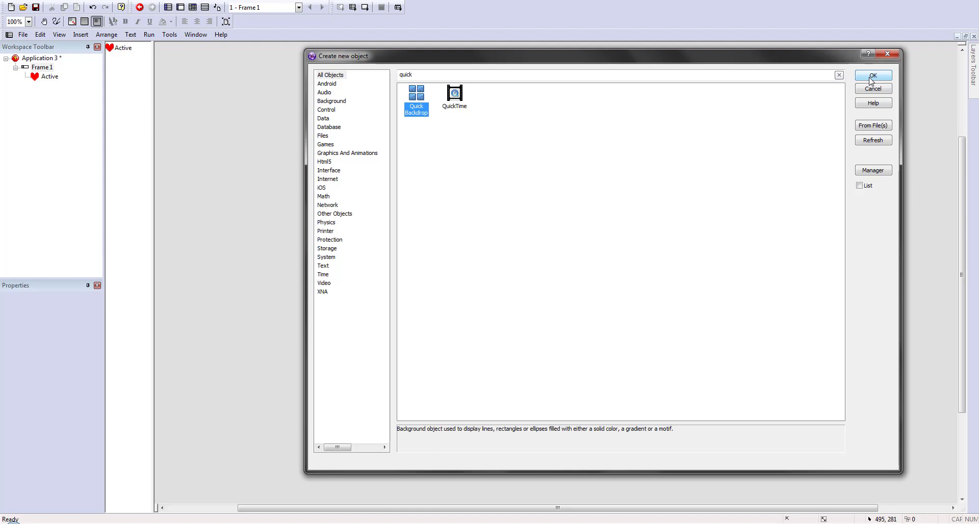
left_click(873, 77)
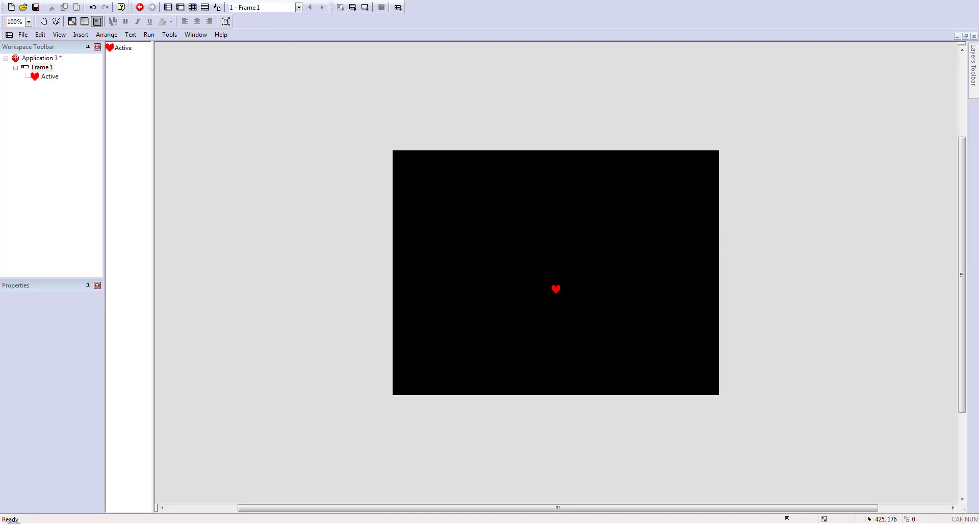
left_click(609, 240)
left_click_drag(654, 282, 635, 277)
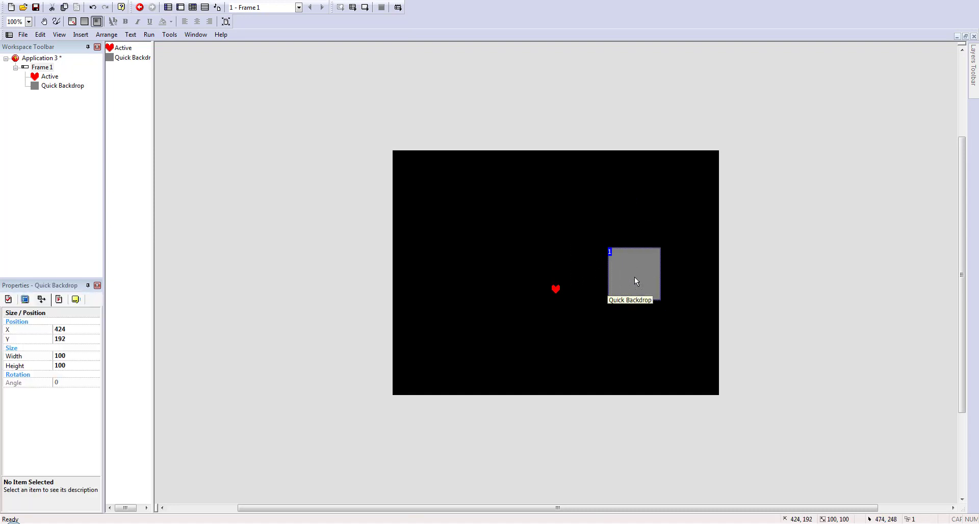
- Set the Quick Backdrop's solid fill color to green and move the square down to Y 232
left_click(8, 300)
left_click(59, 376)
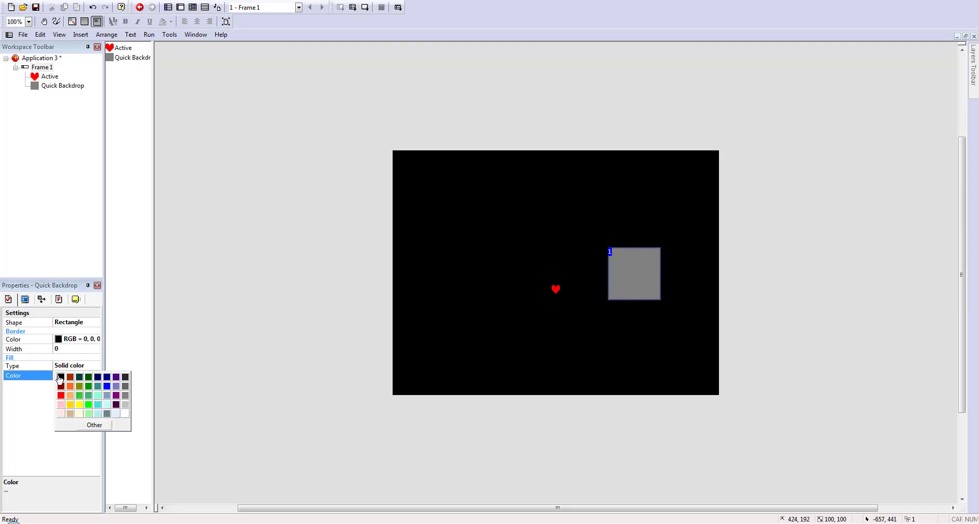
left_click(88, 395)
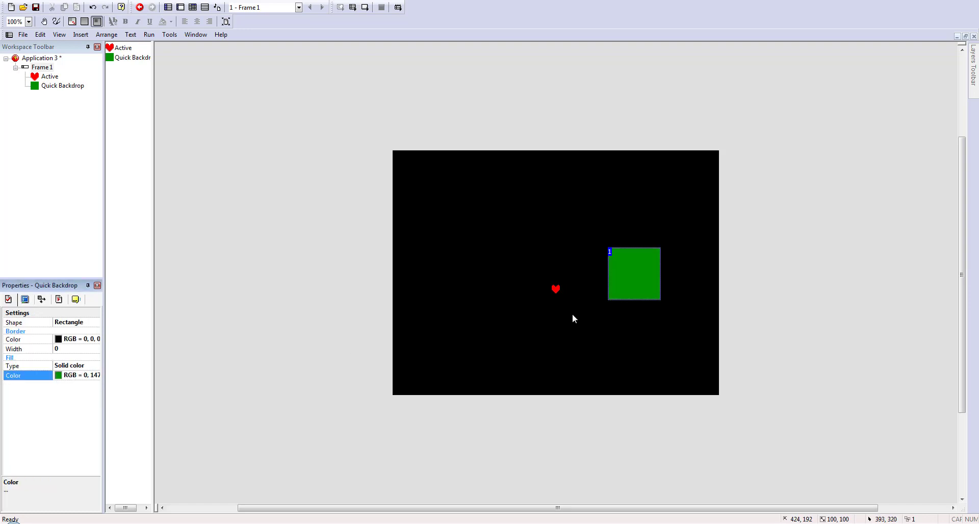
left_click_drag(634, 295, 636, 315)
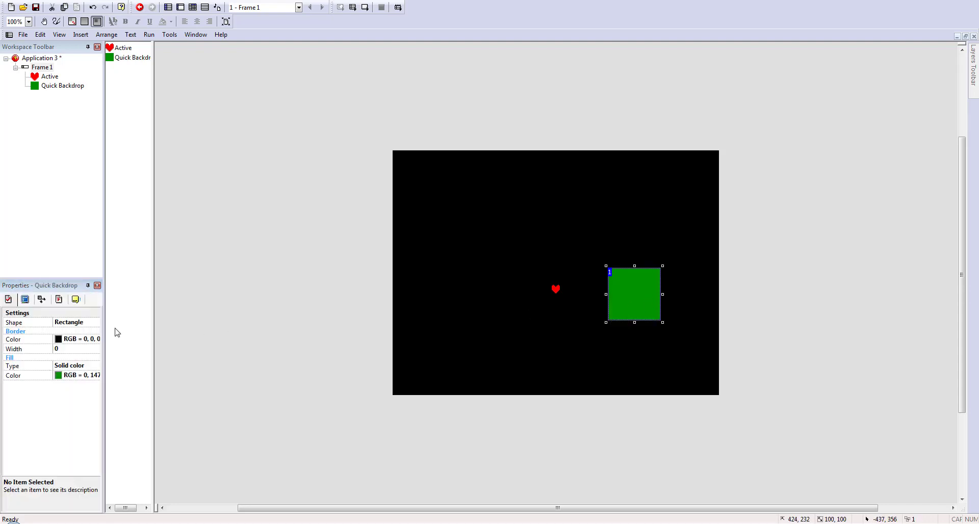
- Resize the green backdrop to a width of 3 and a height of 200 pixels
left_click(42, 300)
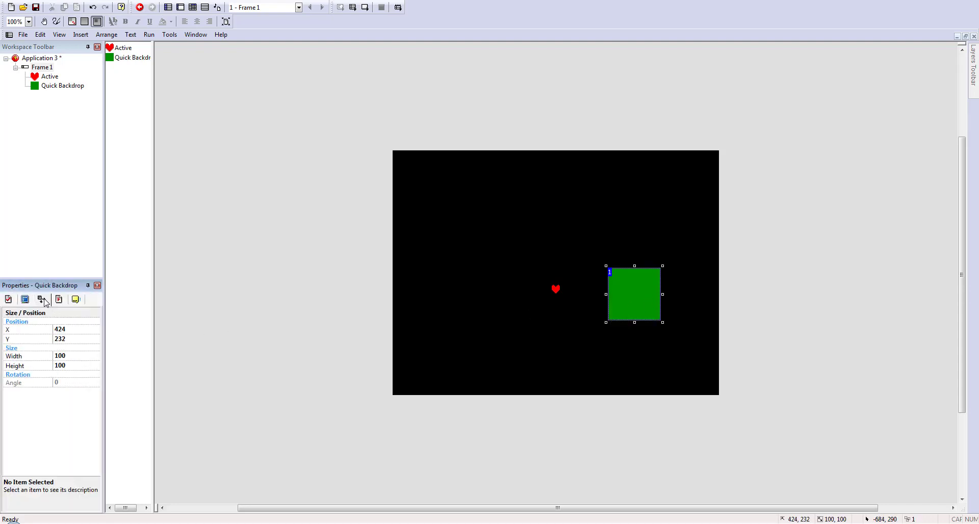
left_click(86, 356)
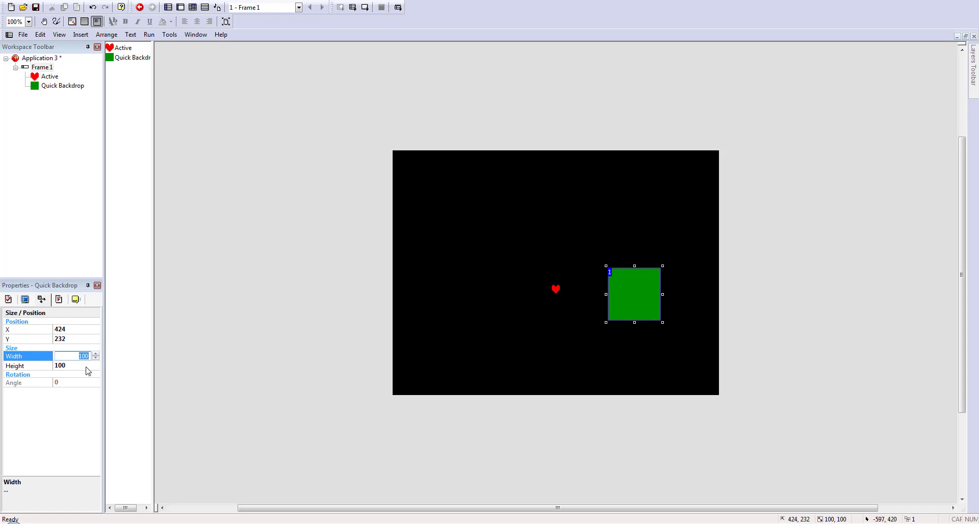
type("3")
left_click(84, 366)
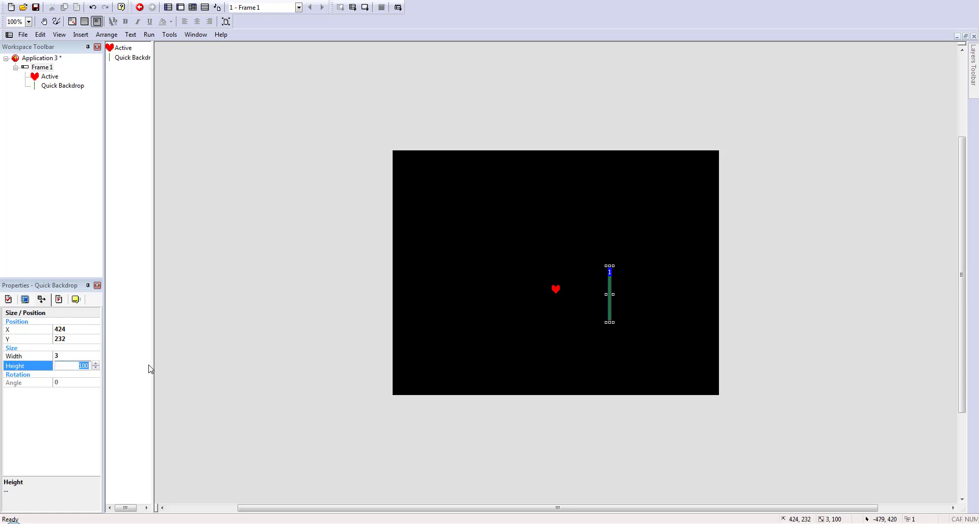
type("20")
key("Return")
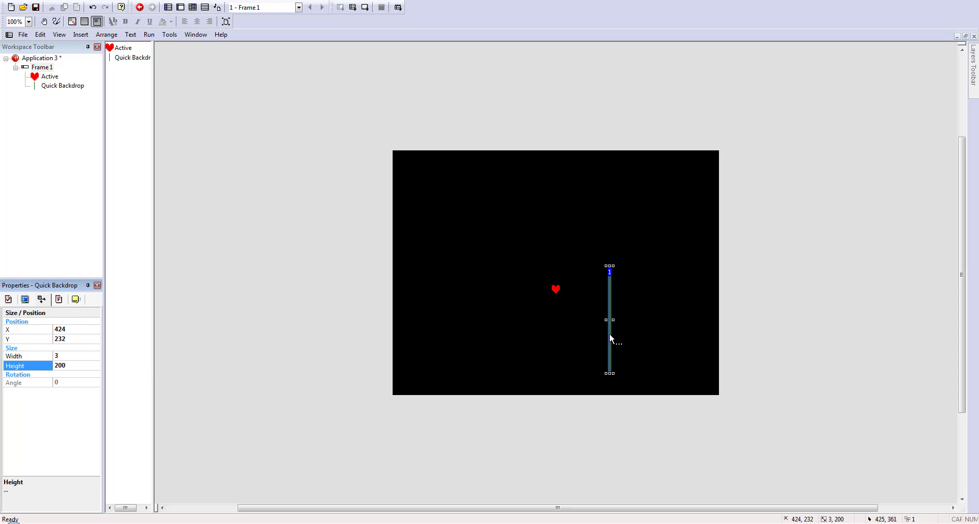
- Move the vertical green bar up to X 424, Y 160, to the right of the heart
left_click_drag(613, 338, 617, 309)
left_click(640, 307)
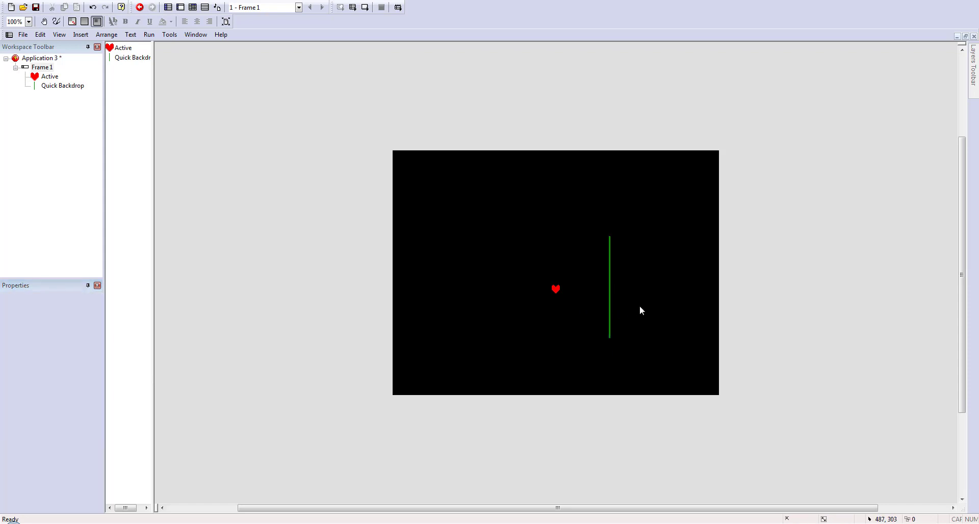
left_click(610, 310)
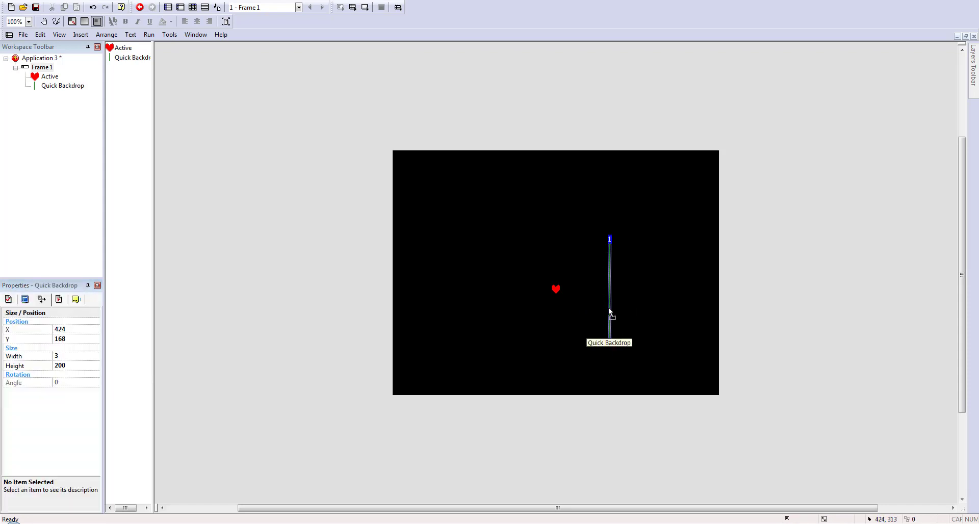
left_click_drag(610, 312, 610, 308)
left_click(614, 329)
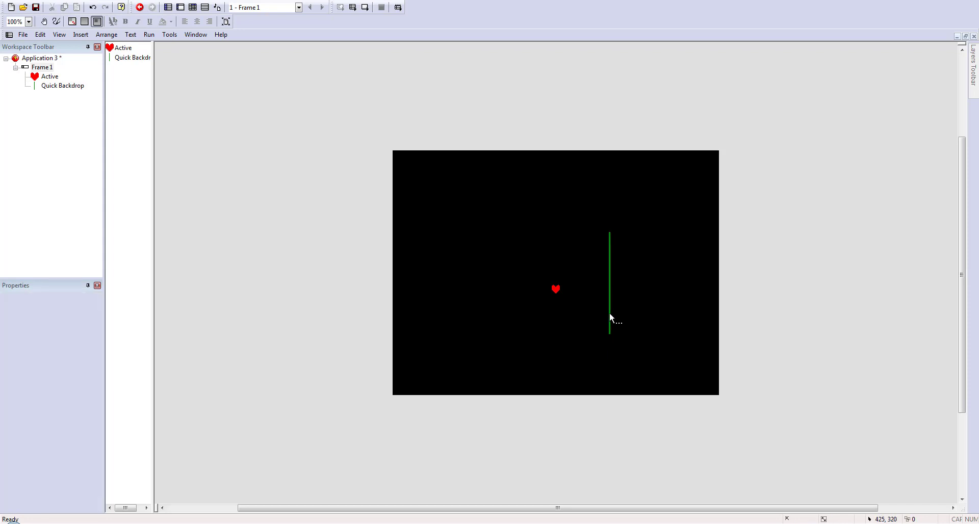
- Copy the vertical green bar, paste it on the other side of the heart, and move it to X 224, Y 160
left_click(610, 317)
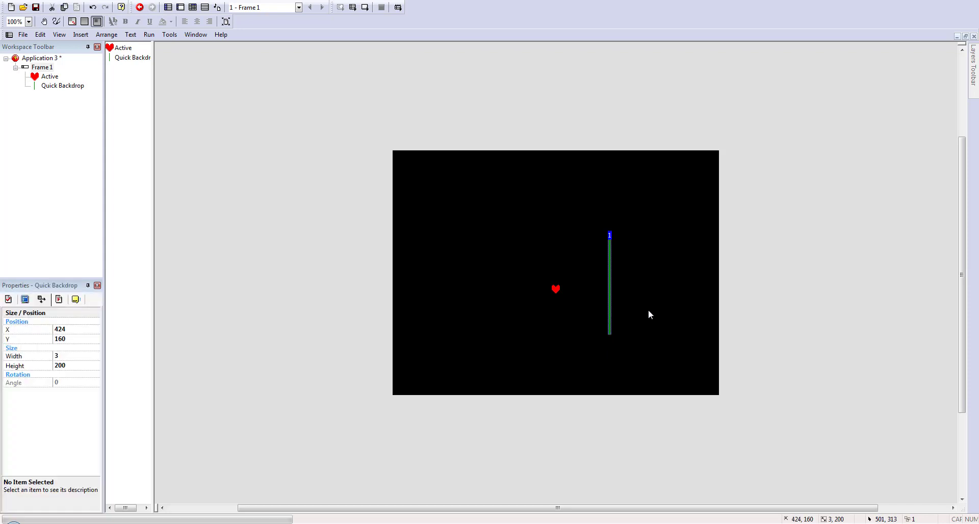
left_click(487, 276)
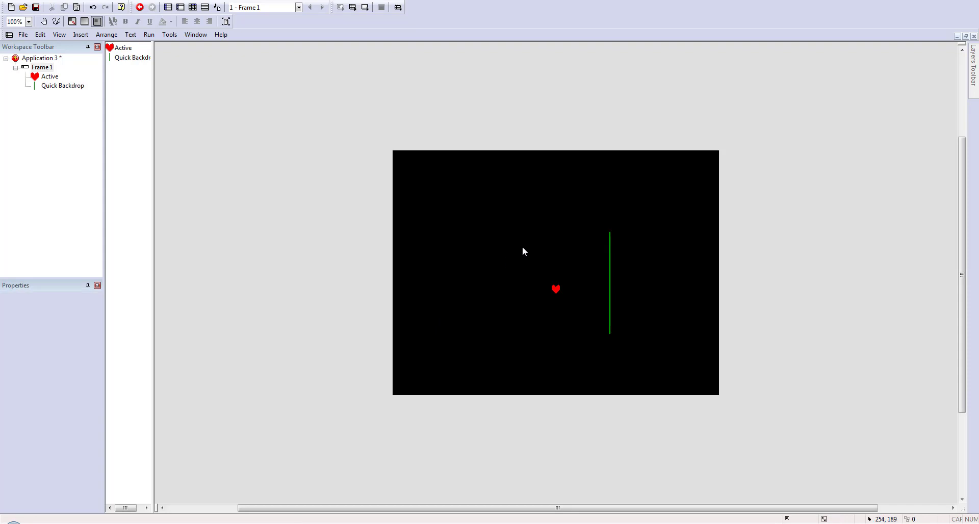
key("ctrl+v")
left_click(479, 291)
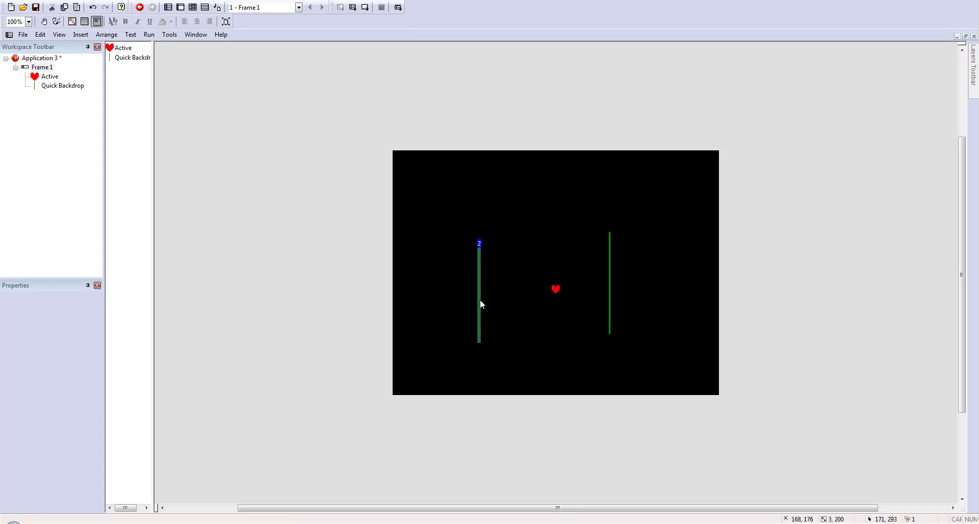
left_click(481, 301)
left_click_drag(480, 304, 507, 293)
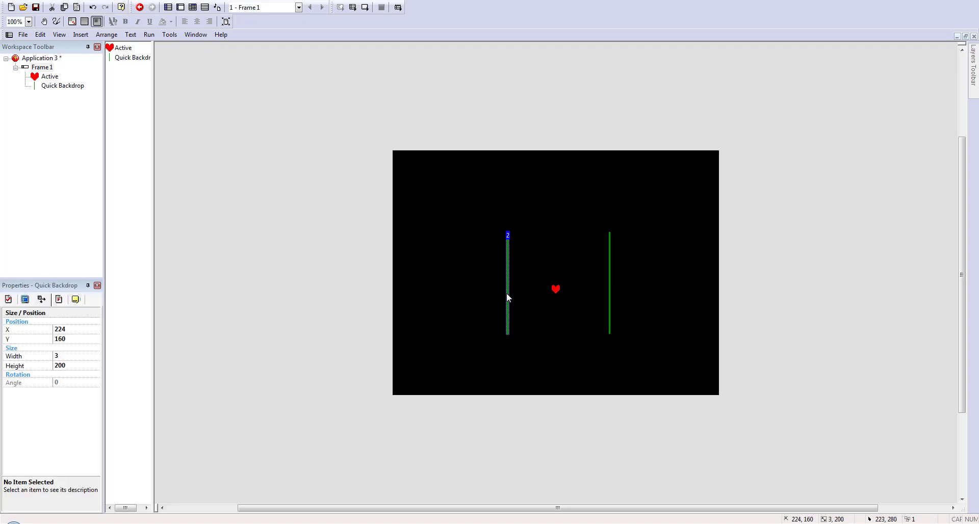
left_click(546, 378)
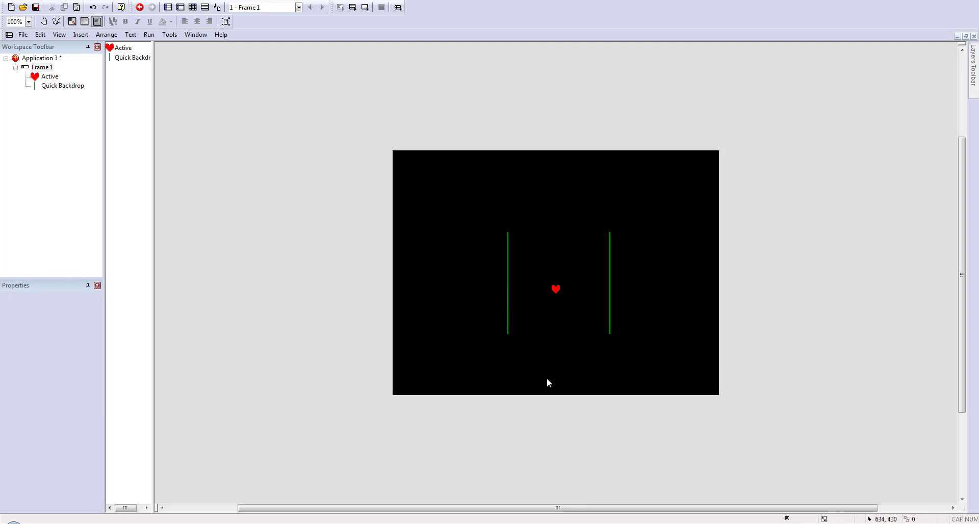
- Try shortening the left green bar to a height of 118 pixels, and undo the resize
left_click(508, 329)
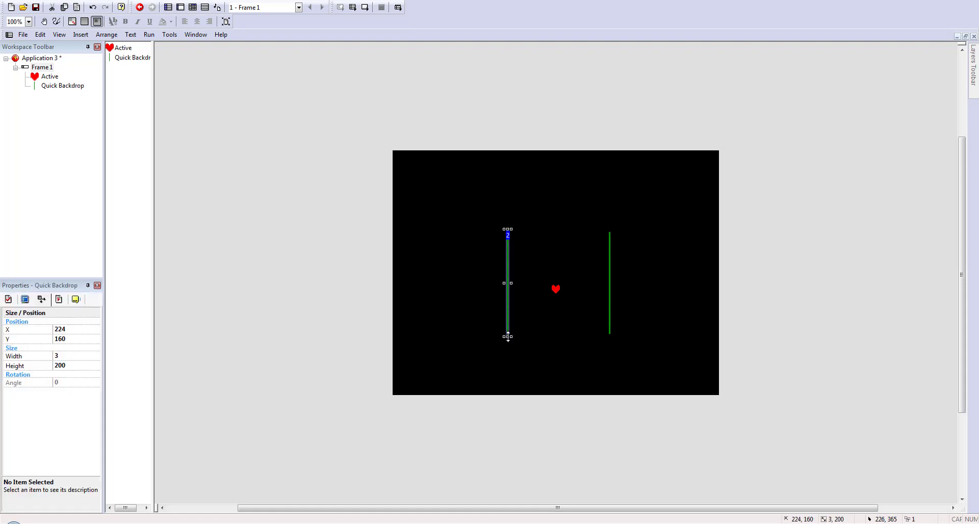
left_click_drag(509, 336, 511, 295)
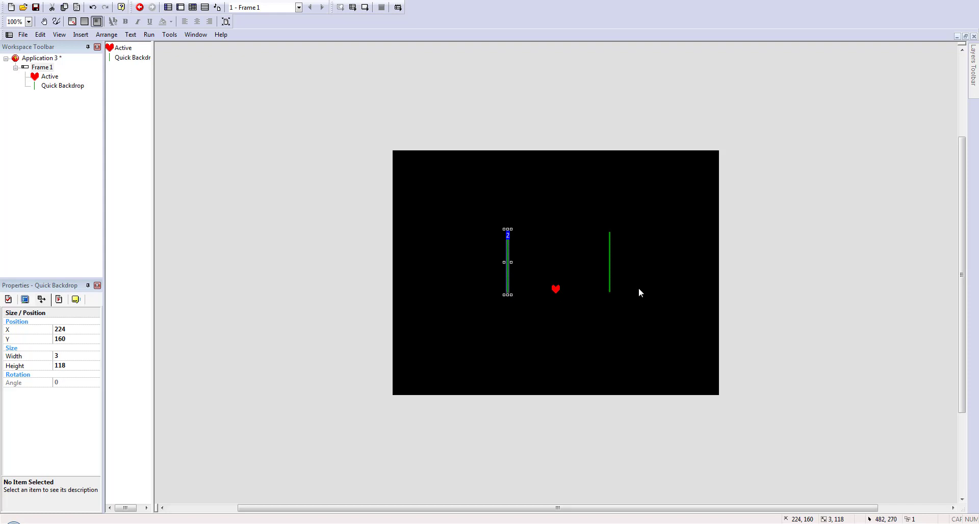
left_click_drag(655, 296, 515, 207)
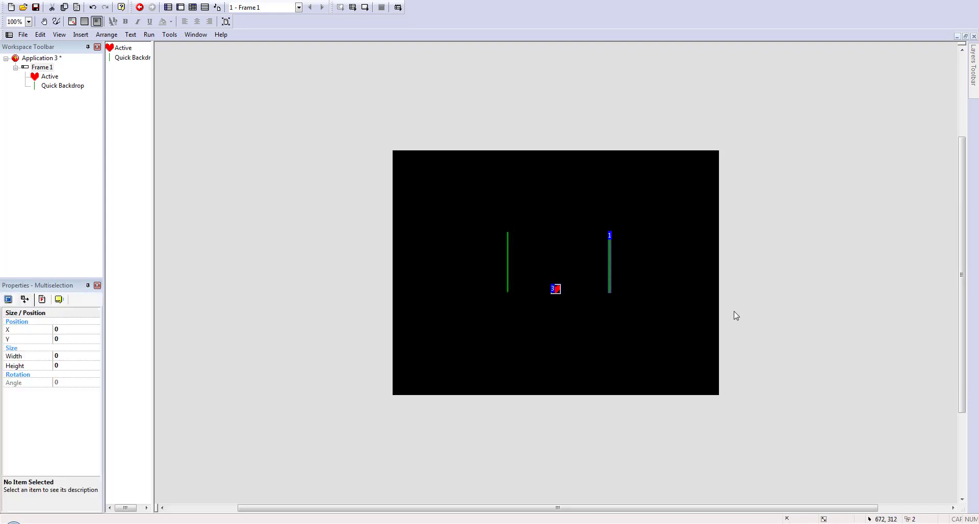
left_click(695, 319)
key("ctrl+z")
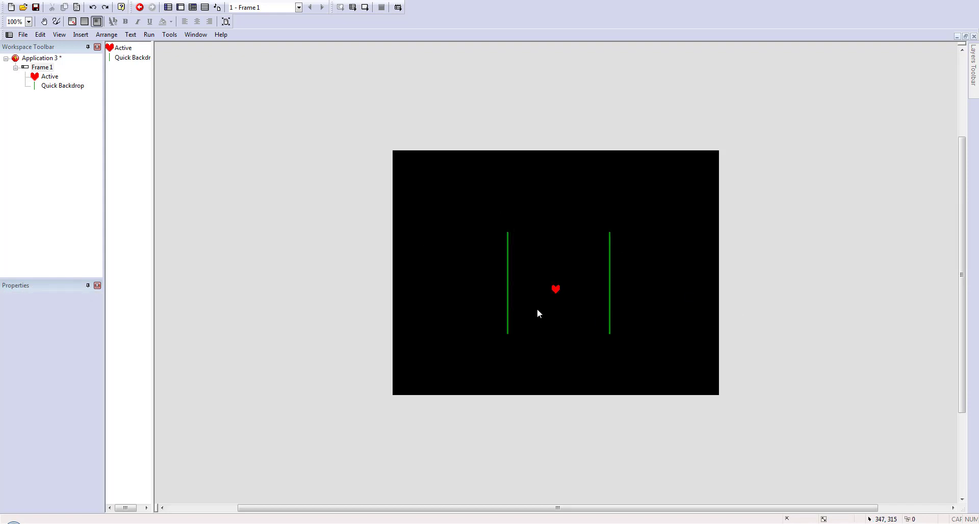
- Clone the left green bar as a separate object, move the clone to X 248, Y 280, and undo the stray resize
left_click(508, 317)
right_click(508, 317)
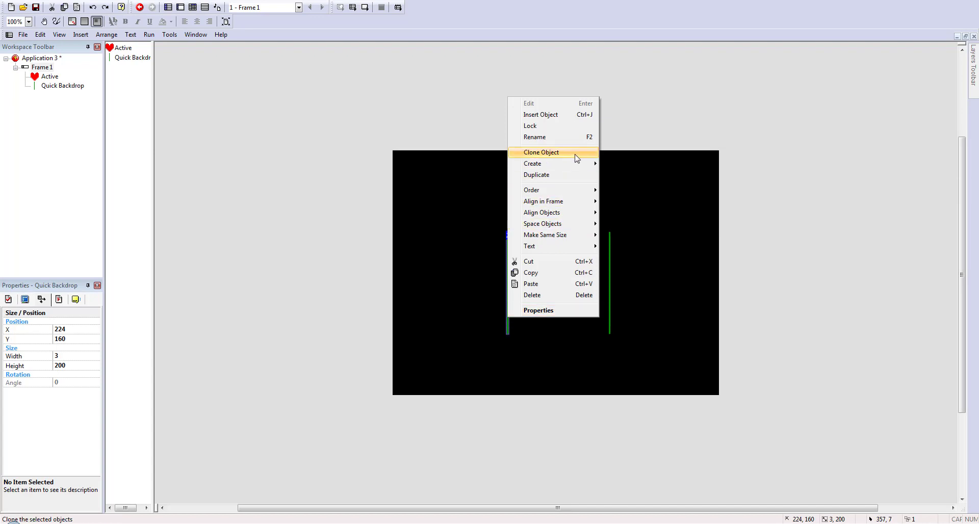
left_click(577, 158)
left_click(538, 243)
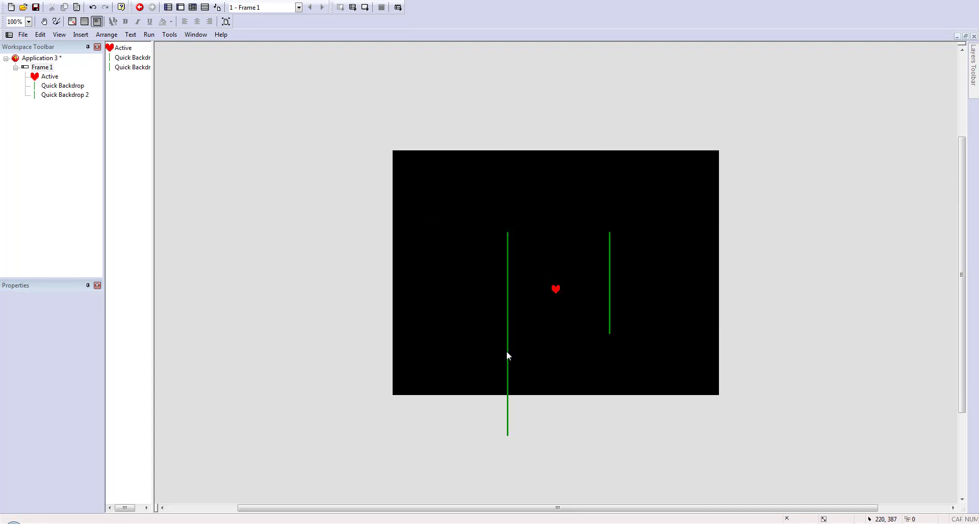
mouse_move(508, 354)
left_mouse_down()
mouse_move(520, 312)
mouse_move(519, 321)
left_mouse_up()
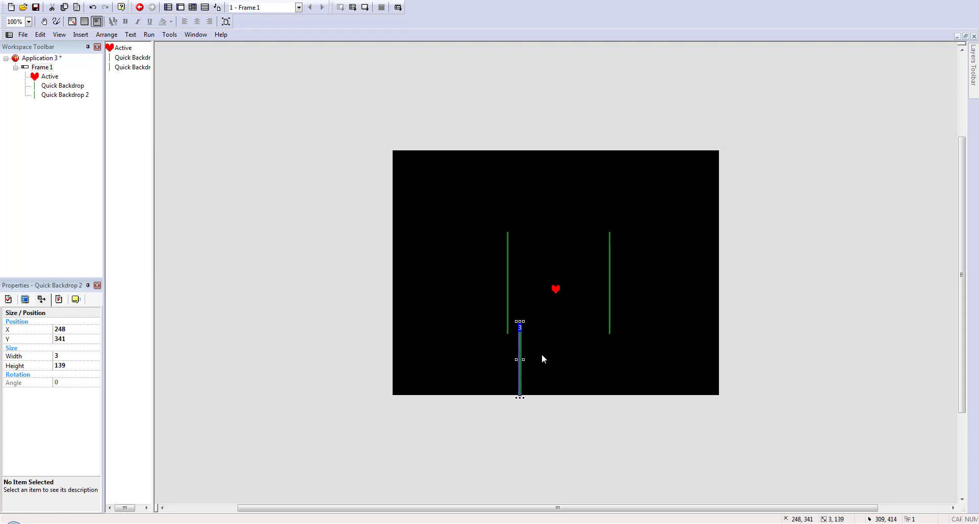
key("ctrl+z")
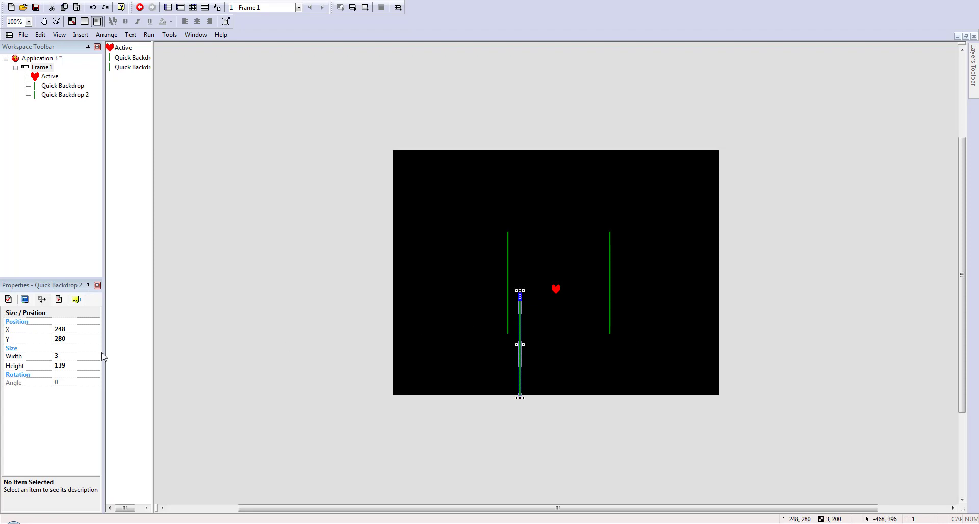
- Make the cloned bar 200 wide and 3 high, and move it to X 224, Y 360 to join the vertical bars' lower ends
left_click(75, 356)
type("2")
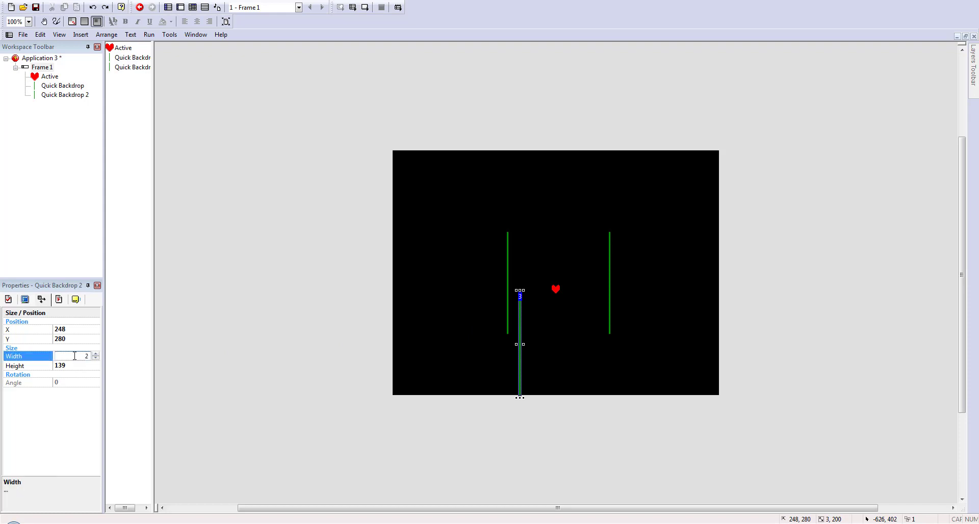
type("00")
left_click(92, 366)
type("3")
left_click(662, 290)
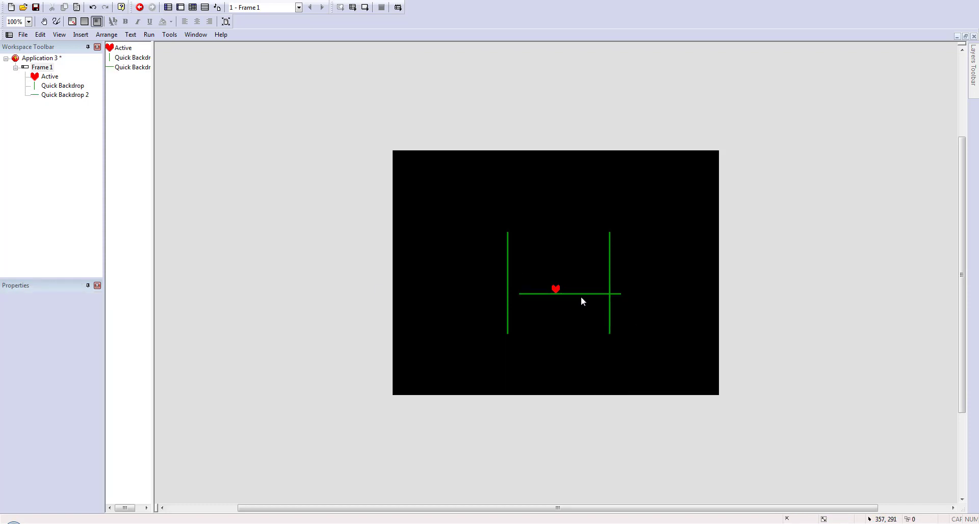
left_click_drag(579, 294, 569, 333)
- Duplicate the horizontal bar and place the copy at X 224, Y 160 to close the box around the heart
key("ctrl+c")
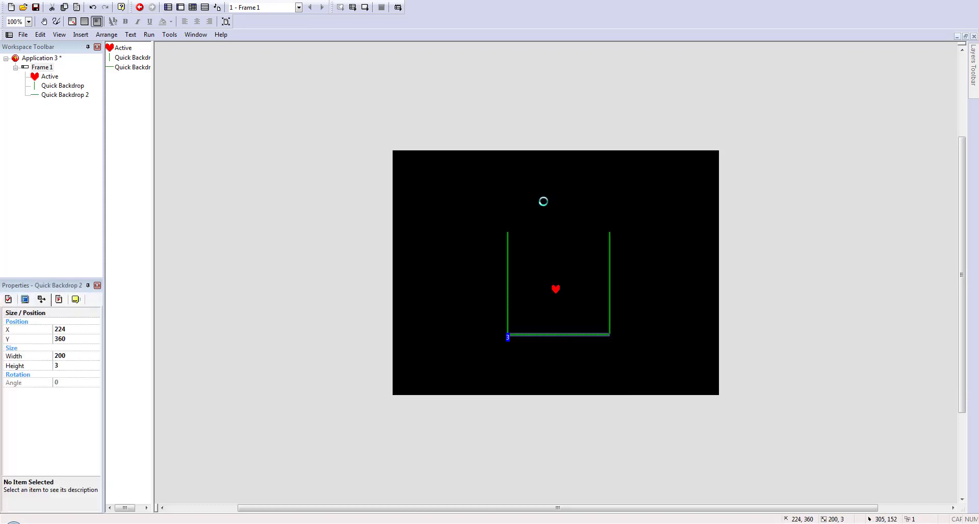
key("ctrl+v")
left_click(525, 200)
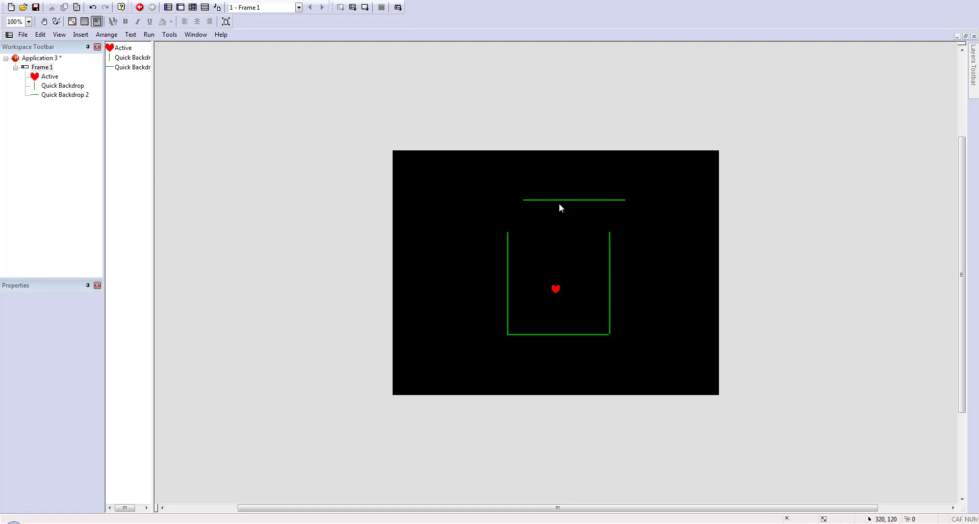
left_click_drag(559, 198, 542, 234)
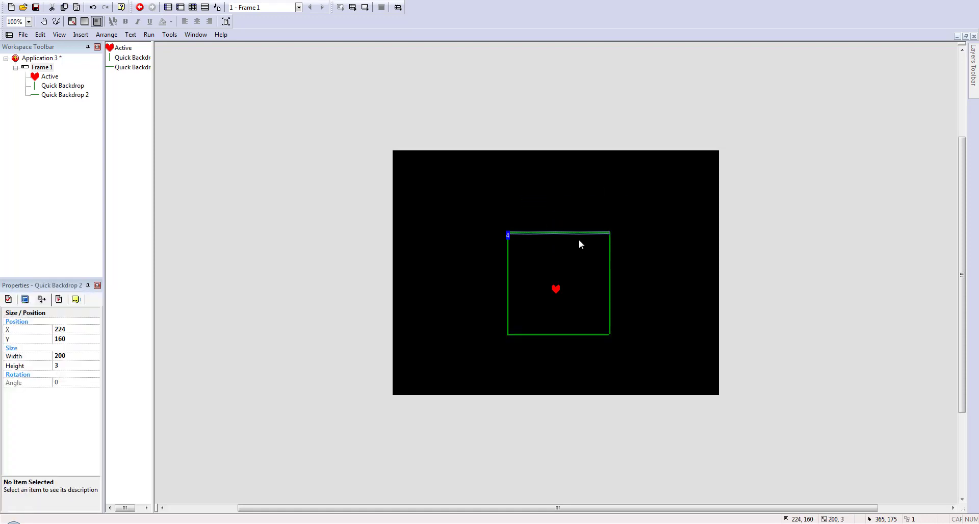
- Raise the battle box's lower bar slightly to meet the vertical bars, and move the heart to the middle of the box
left_click(617, 261)
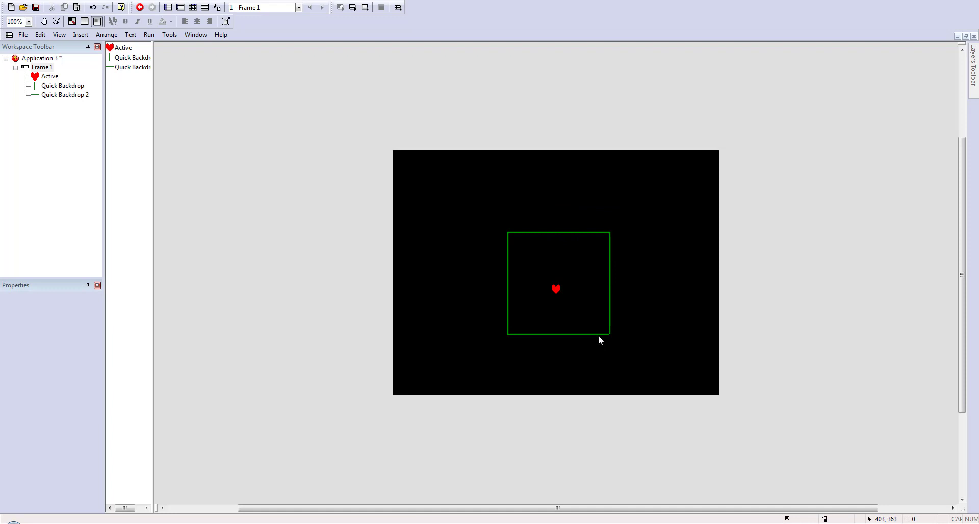
left_click_drag(599, 336, 598, 333)
left_click(635, 331)
left_click_drag(555, 291, 562, 284)
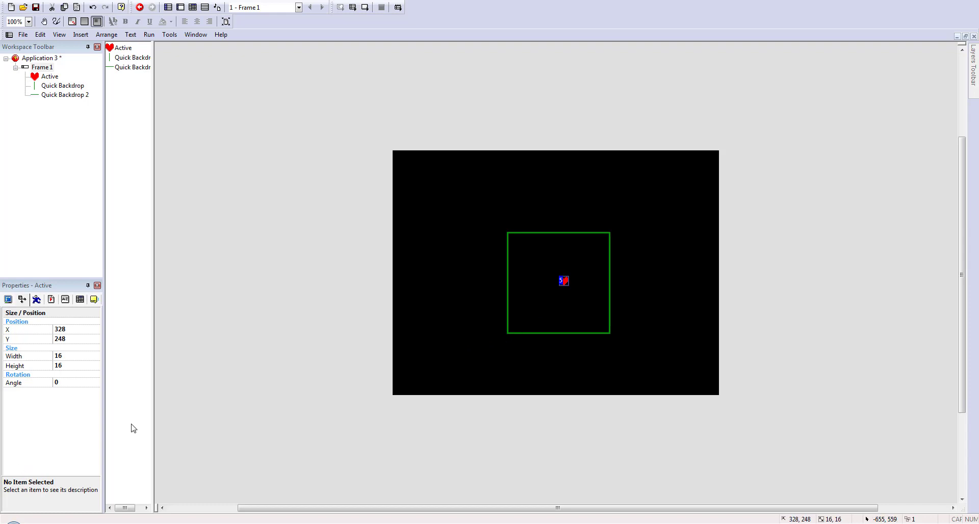
left_click_drag(566, 279, 562, 282)
left_click(682, 277)
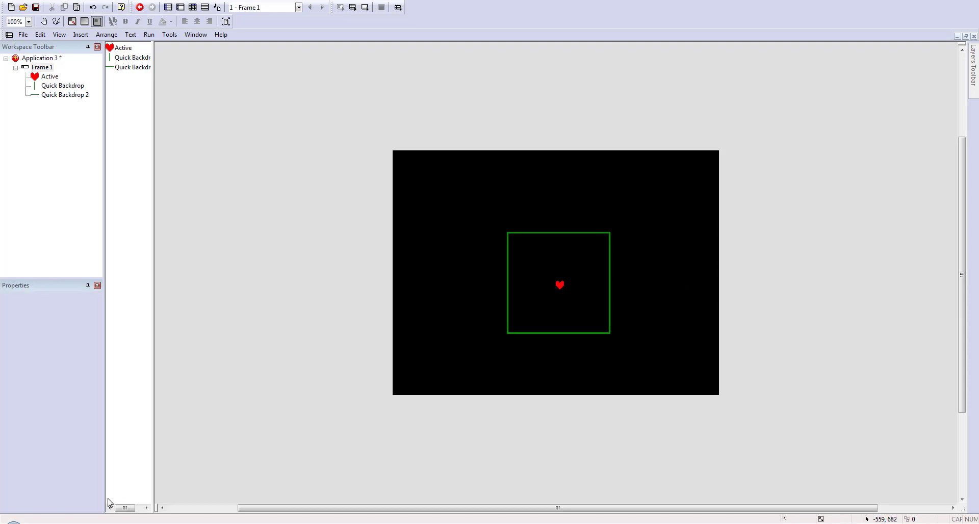
- Switch to the browser and copy the DELTARUNE Jevil sprite sheet image from The Spriters Resource
left_click(140, 523)
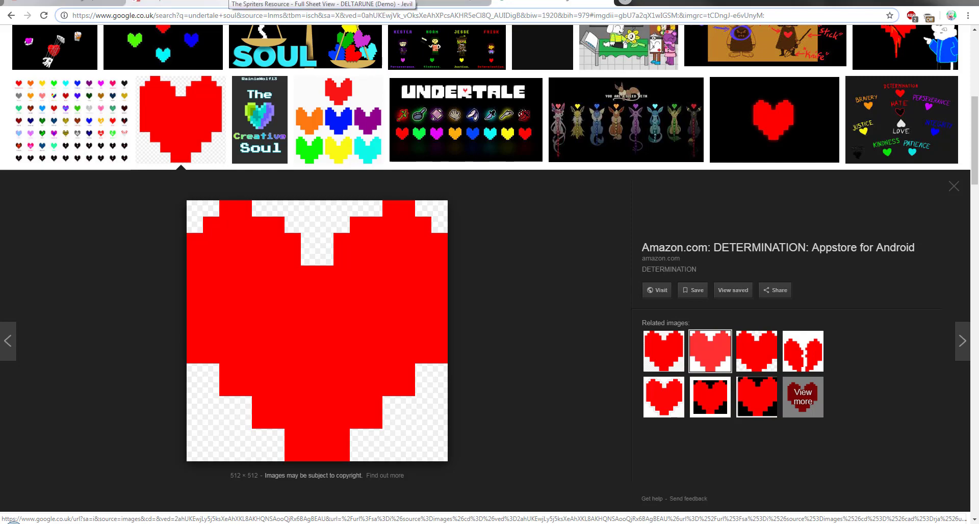
left_click(231, 3)
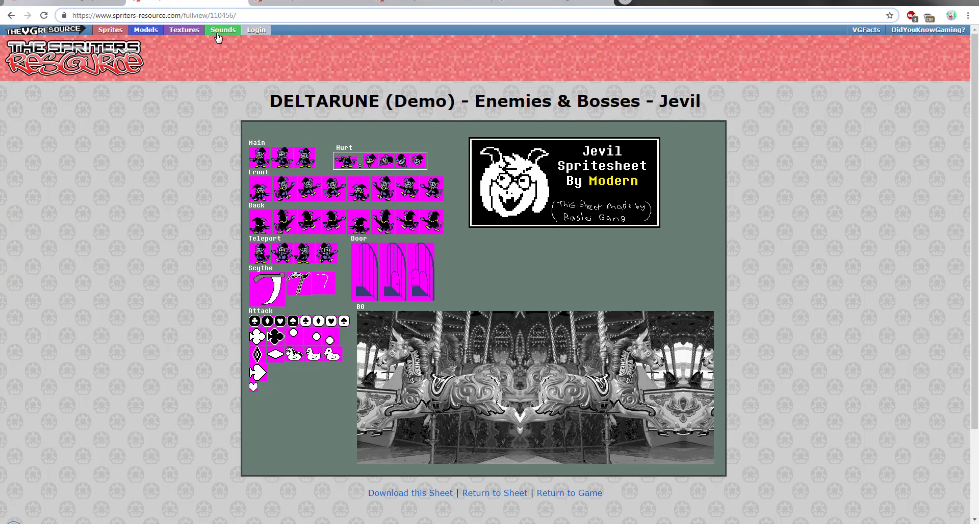
left_click_drag(134, 17, 201, 17)
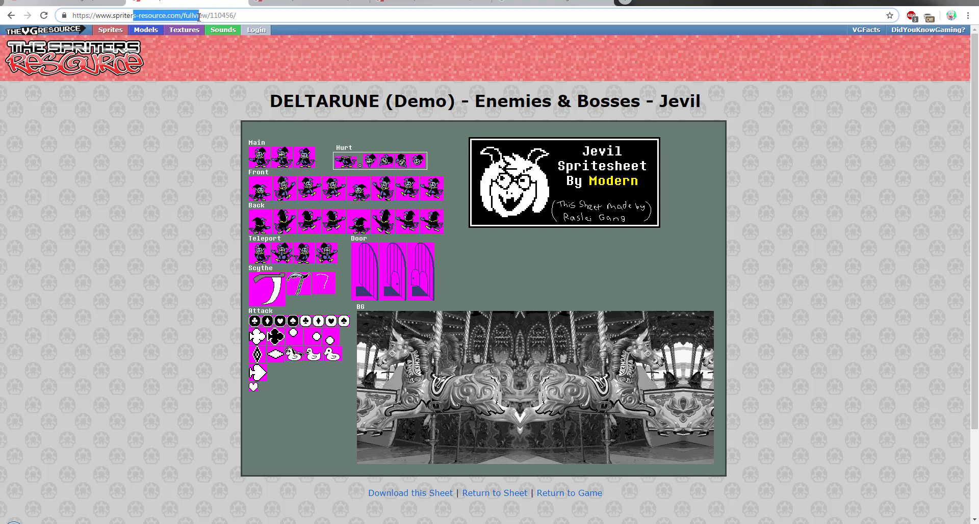
left_click(230, 16)
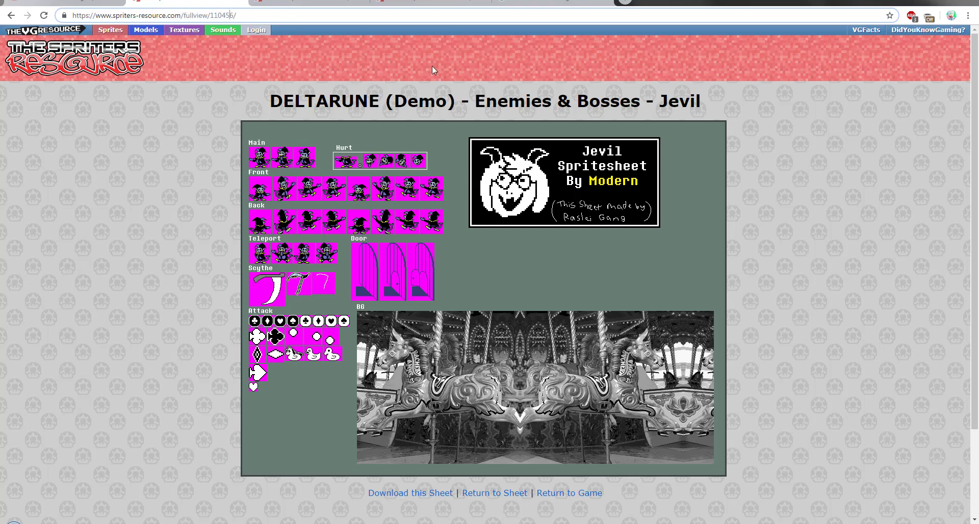
right_click(439, 216)
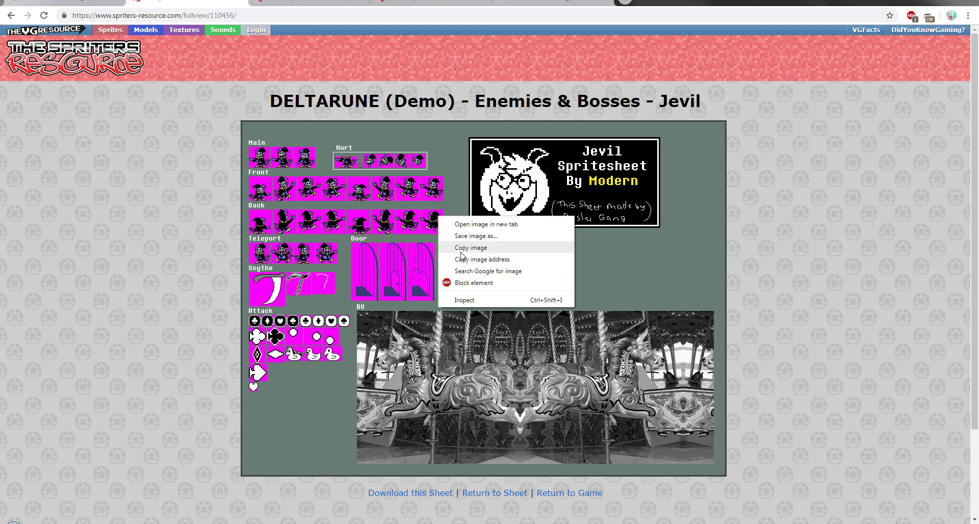
left_click(460, 252)
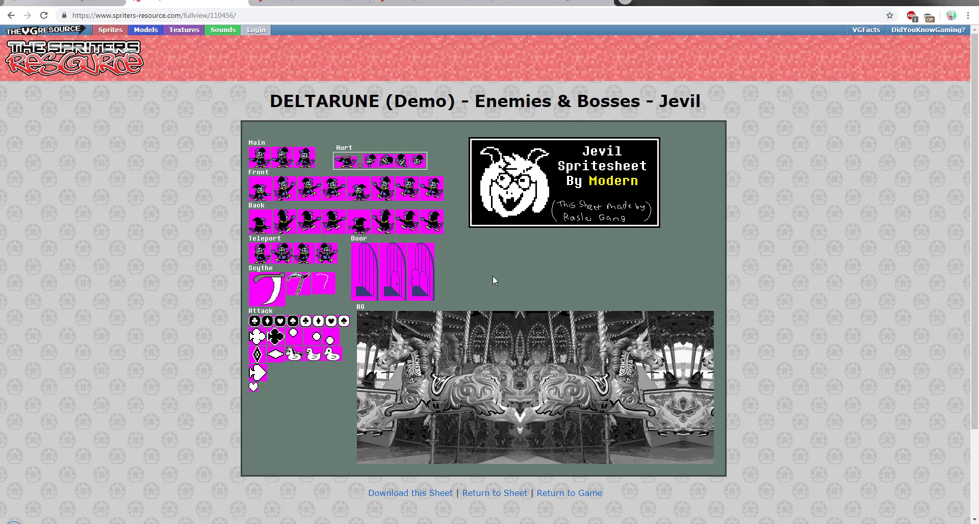
- Switch back to Clickteam Fusion and insert a new Active object outside the frame at X -272, Y 136
left_click(511, 519)
right_click(295, 281)
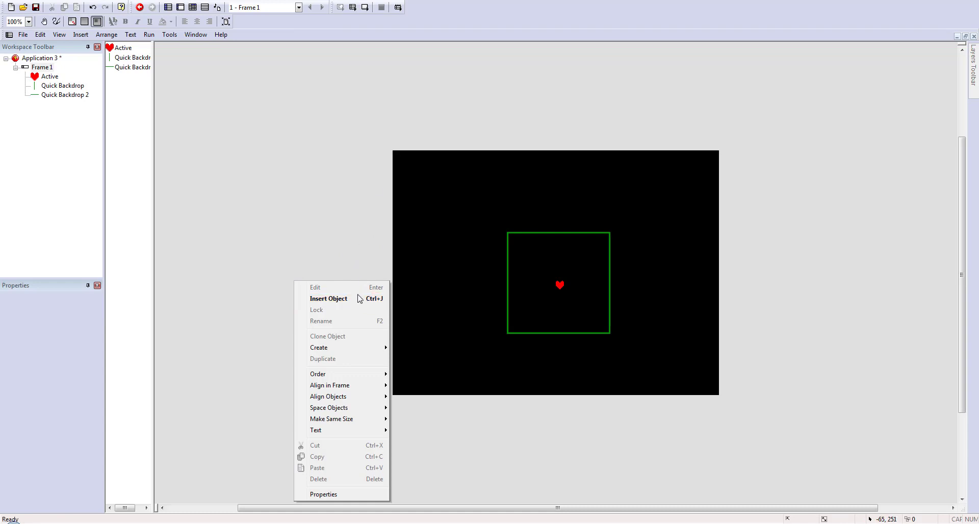
left_click(360, 299)
double_click(459, 97)
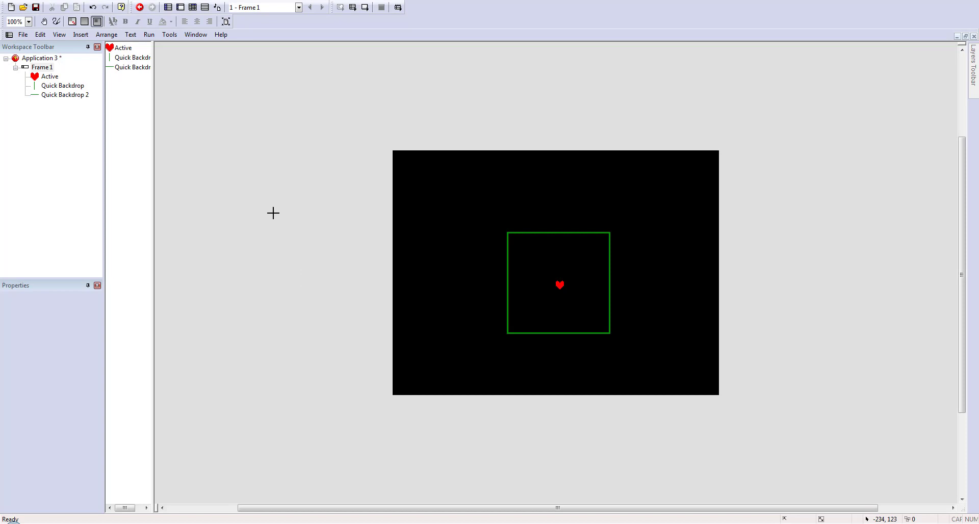
left_click(255, 220)
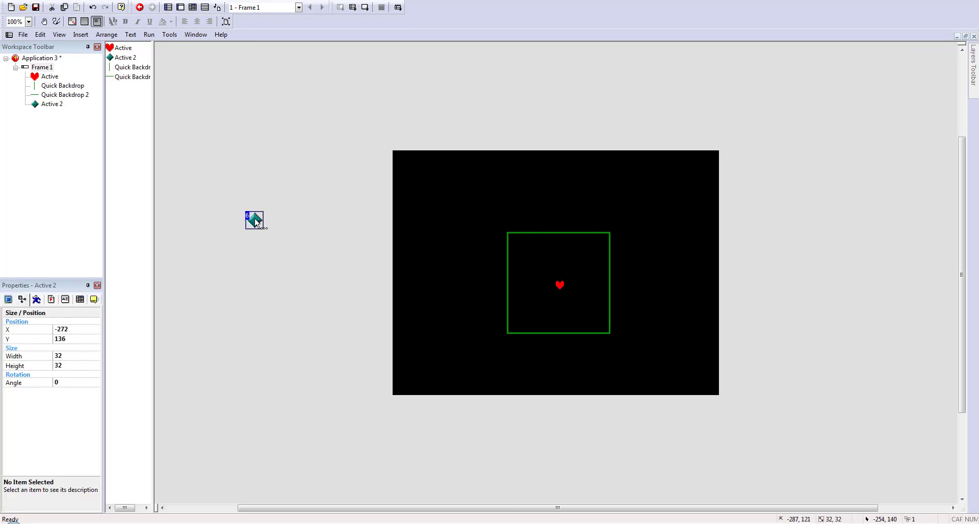
- Clear the new Active object's default image and paste the Jevil sprite sheet, enlarging the canvas to fit it
double_click(254, 220)
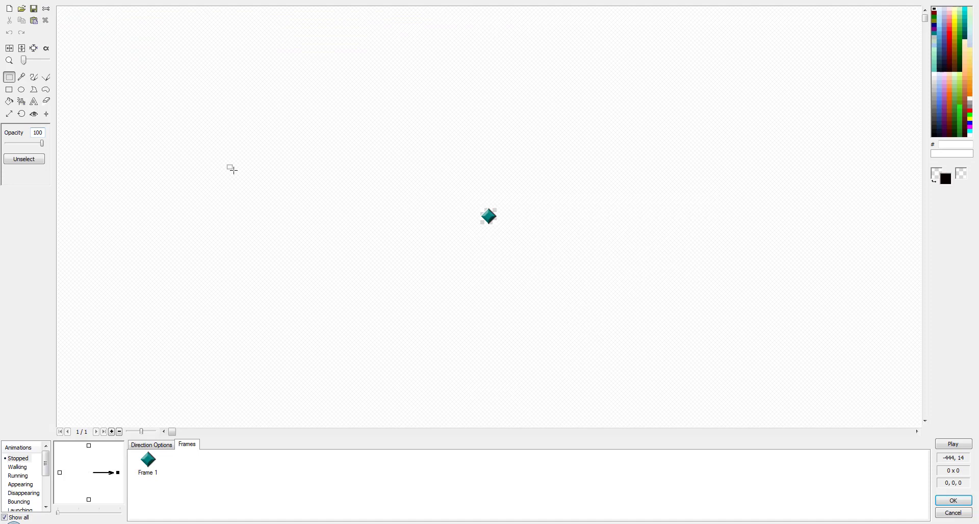
left_click(9, 8)
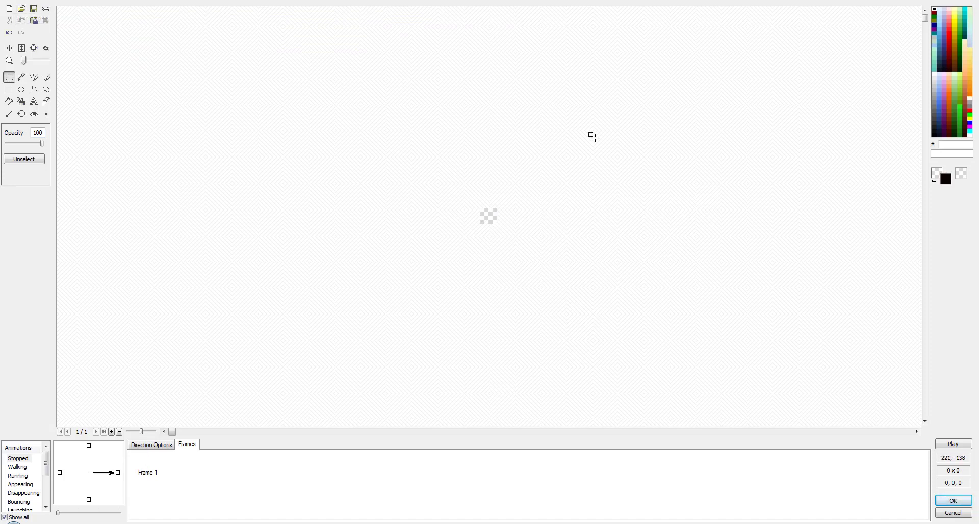
key("ctrl+v")
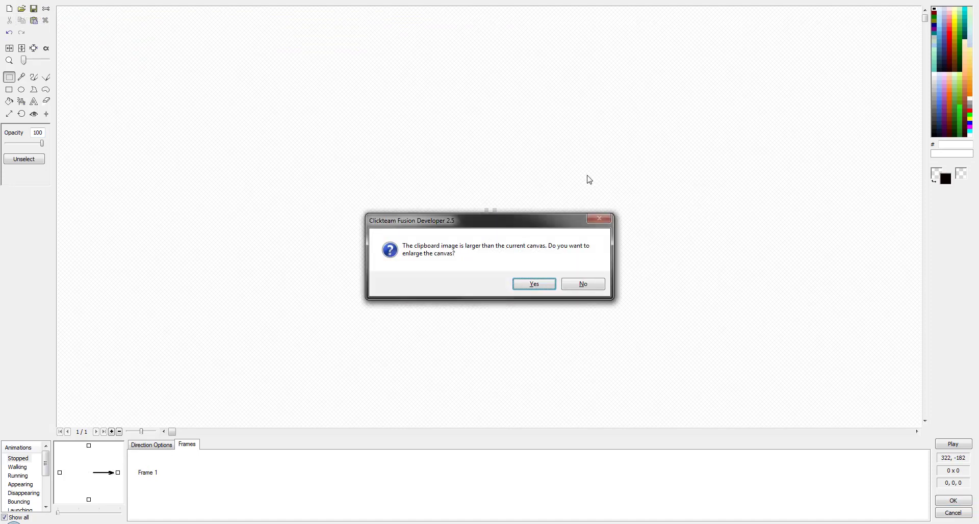
left_click(534, 284)
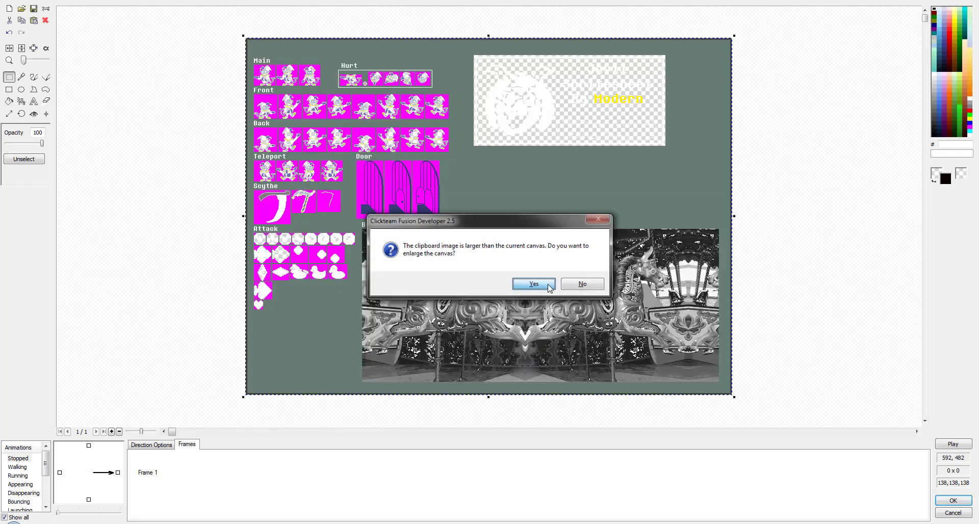
left_click(813, 197)
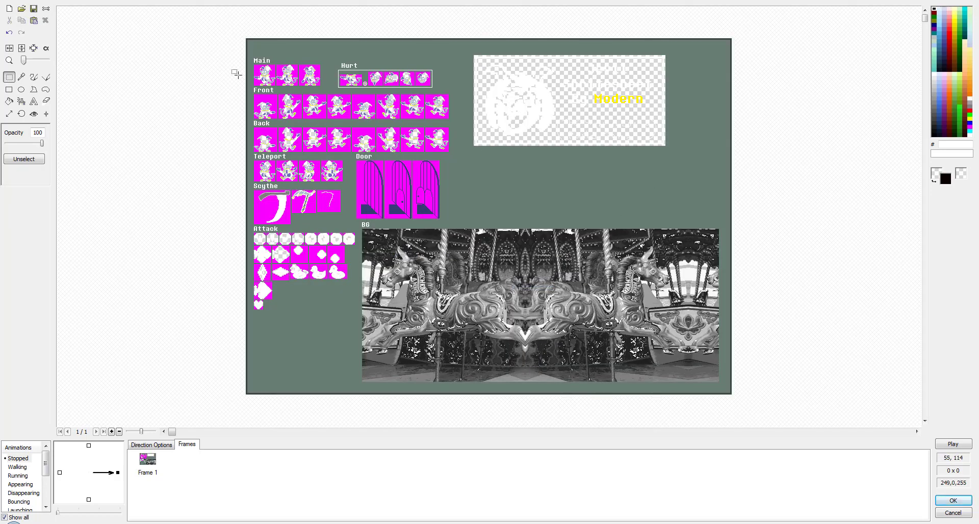
- Clear the pasted sheet, fill the canvas with near-black 080000, and paste the sprite sheet over it again
left_click(9, 101)
scroll(383, 106, "up", 2)
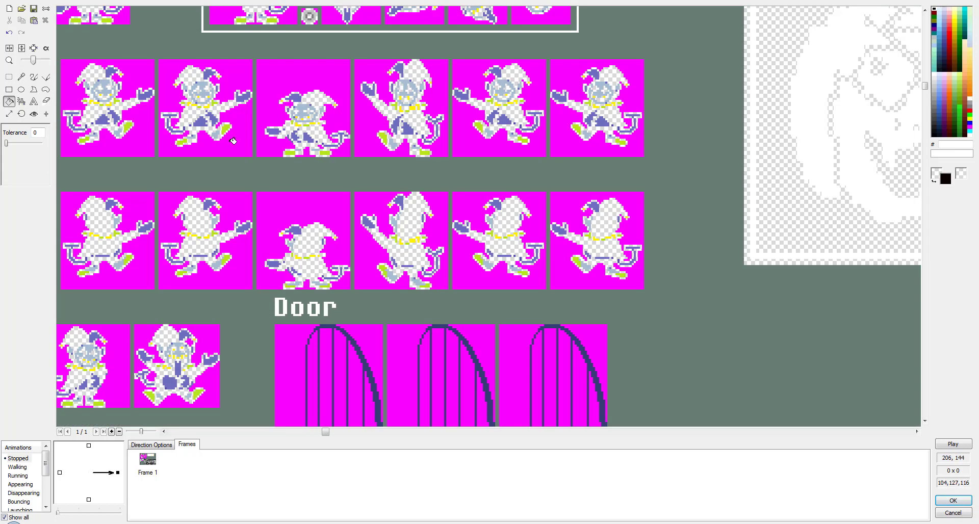
scroll(492, 239, "down", 2)
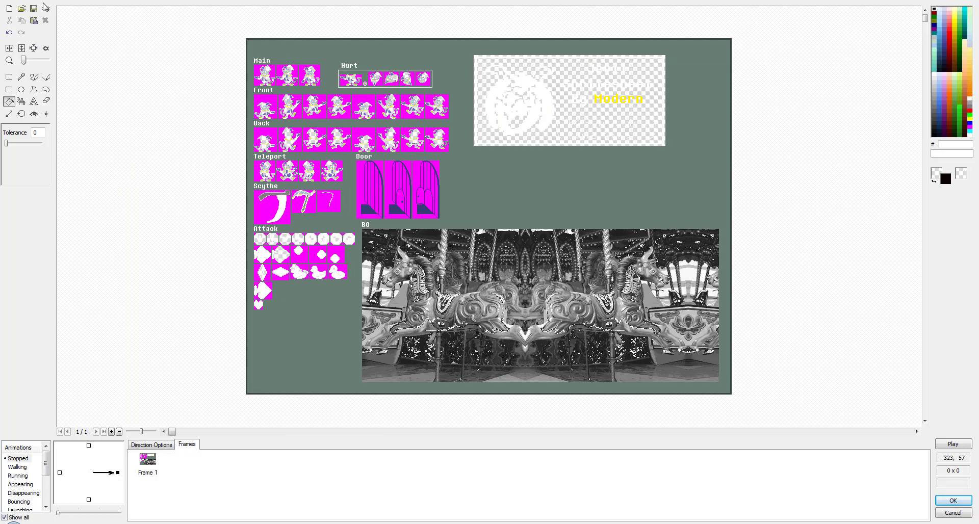
left_click(8, 11)
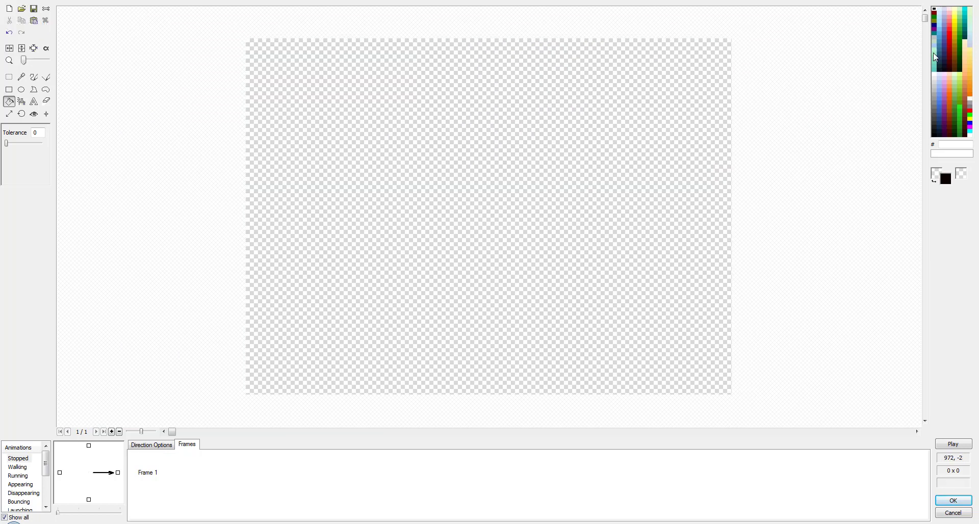
left_click(935, 15)
left_click(698, 170)
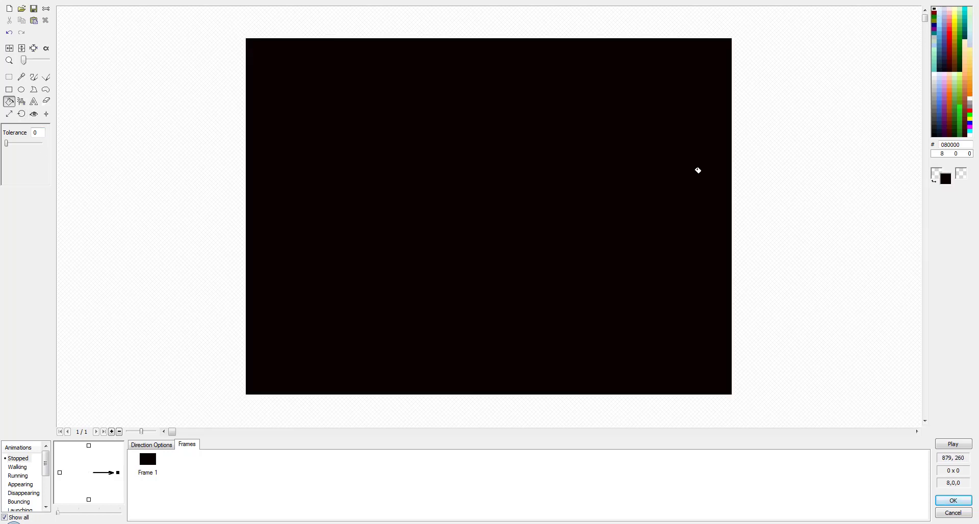
key("ctrl+v")
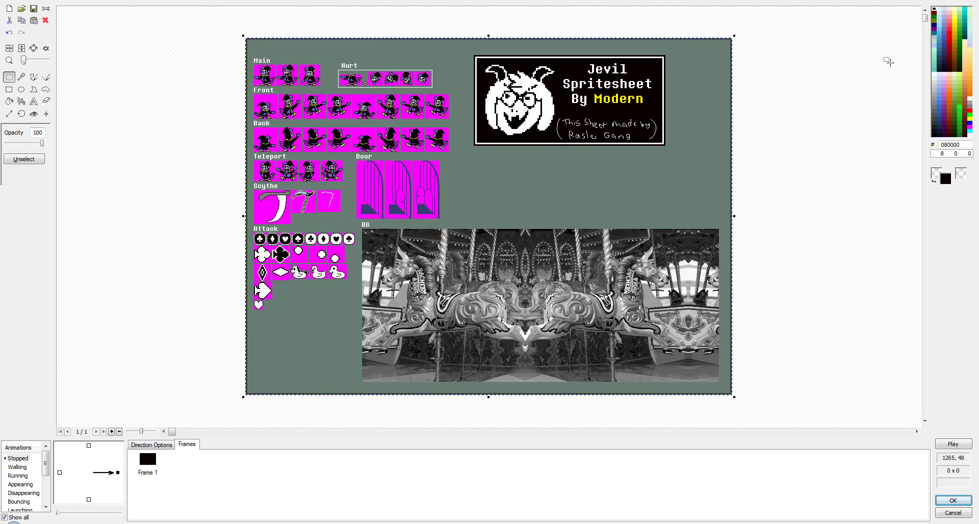
left_click(887, 61)
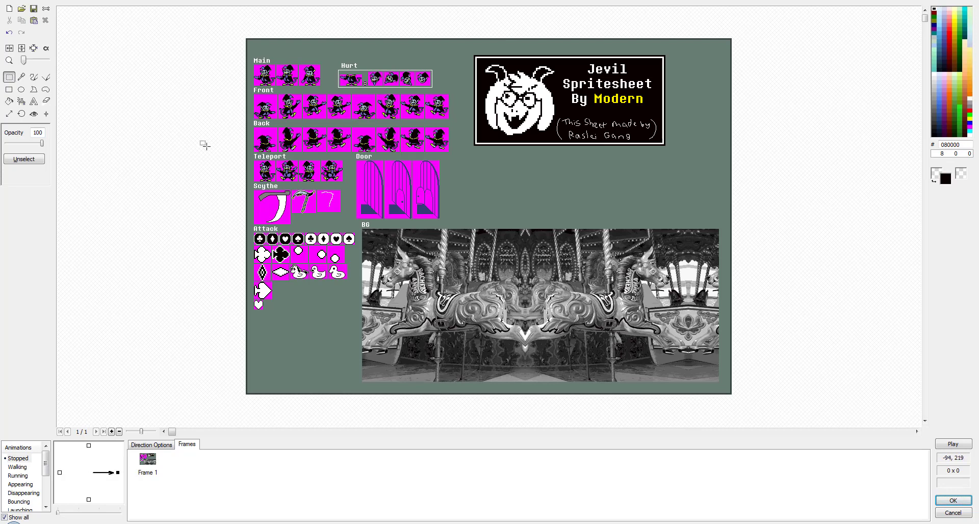
- Select the whole Front row of Jevil sprites on the sheet, and undo the stray move of the selection
scroll(269, 105, "up", 2)
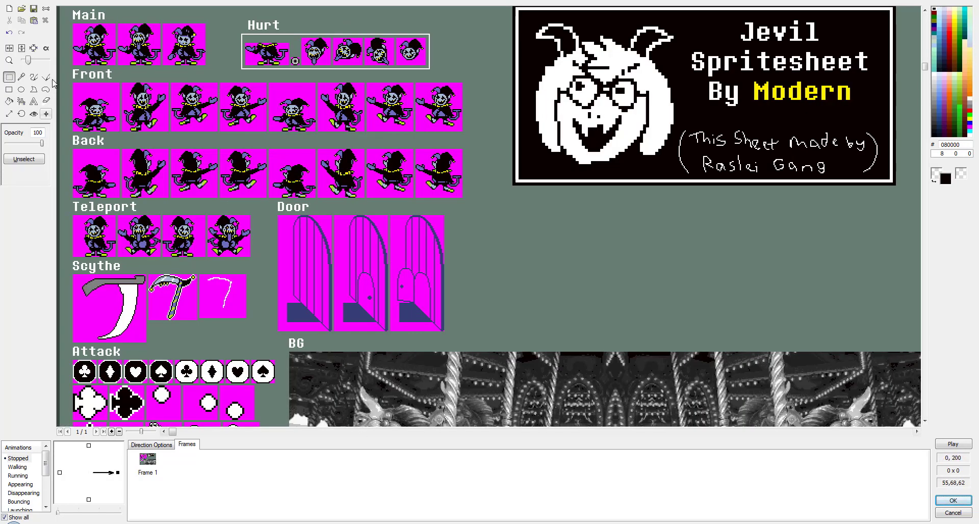
scroll(78, 88, "up", 2)
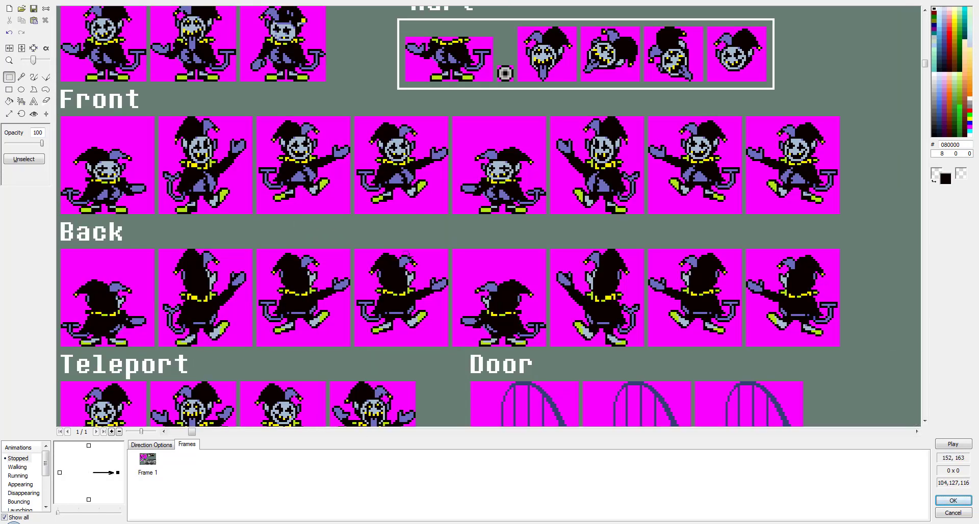
scroll(446, 274, "down", 2)
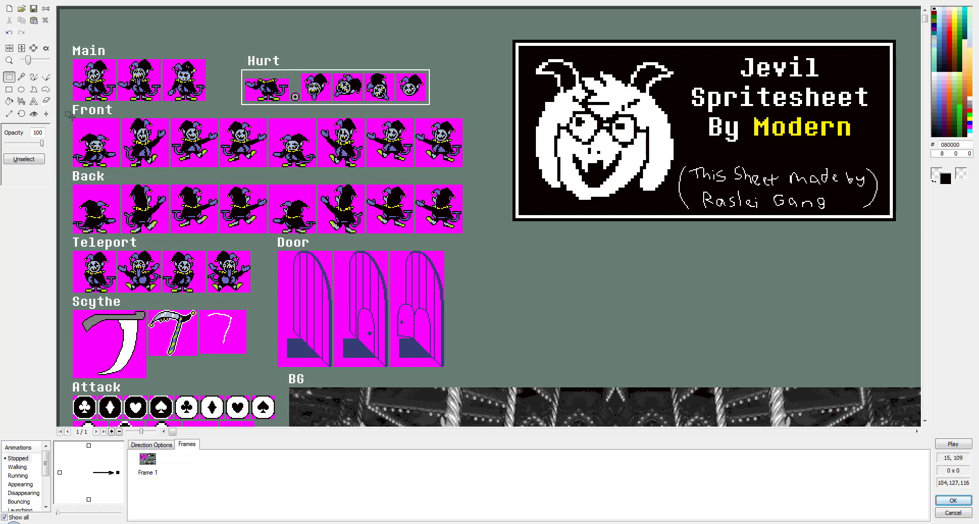
left_click_drag(71, 117, 473, 190)
scroll(88, 129, "up", 1)
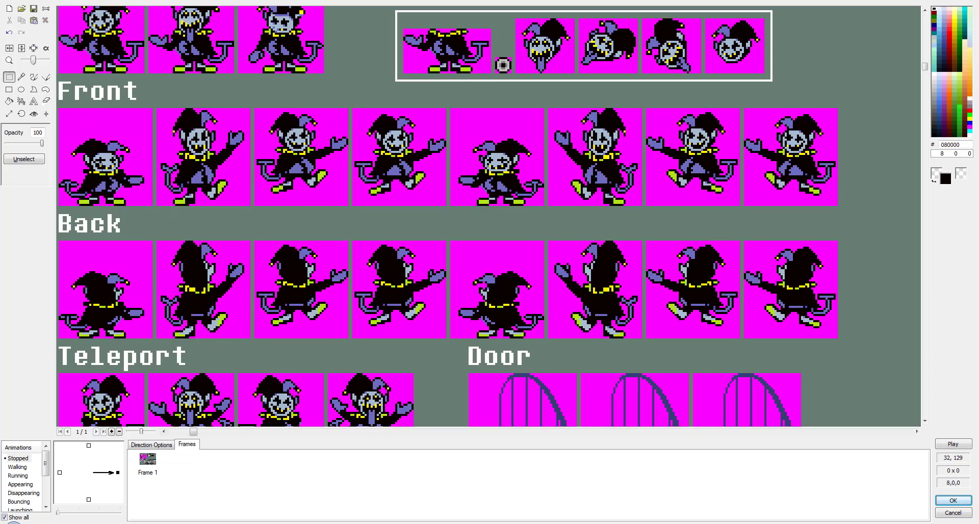
left_click_drag(195, 432, 182, 433)
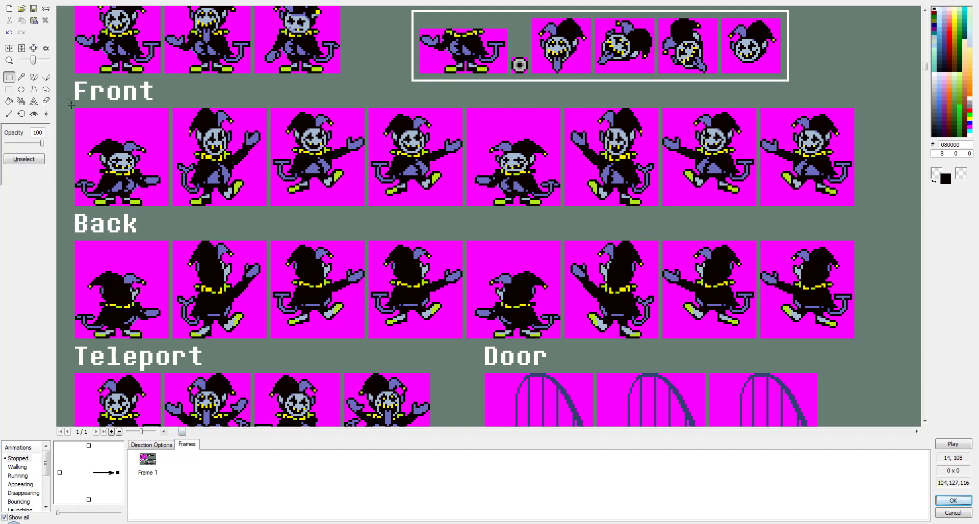
left_click_drag(72, 106, 863, 212)
left_click_drag(629, 189, 660, 159)
key("ctrl+z")
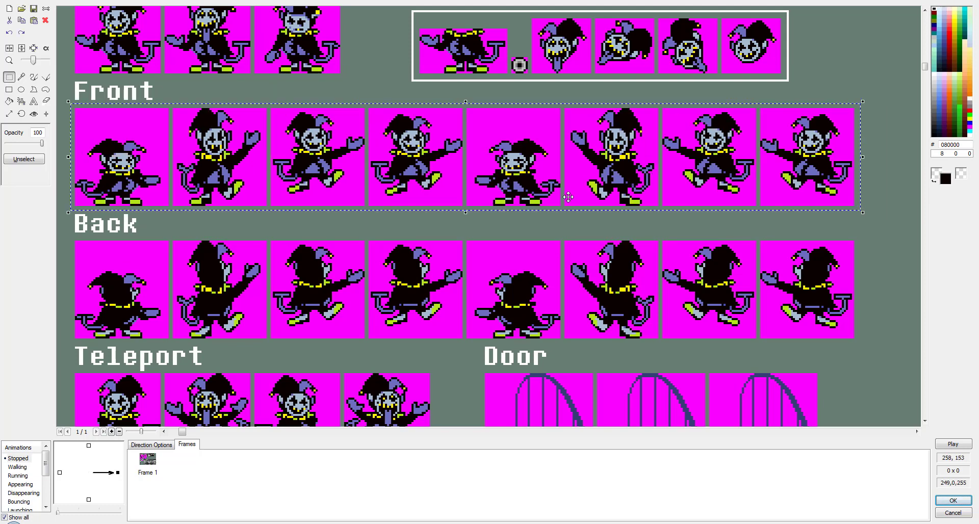
- Accept the sprite sheet image and move its object leftward until it lies well clear of the black frame
left_click(966, 500)
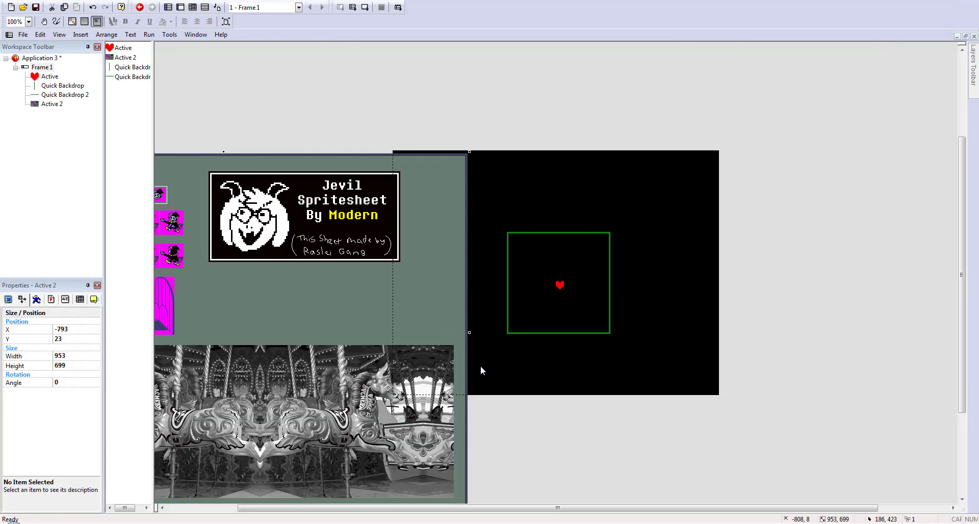
left_click_drag(395, 380, 293, 334)
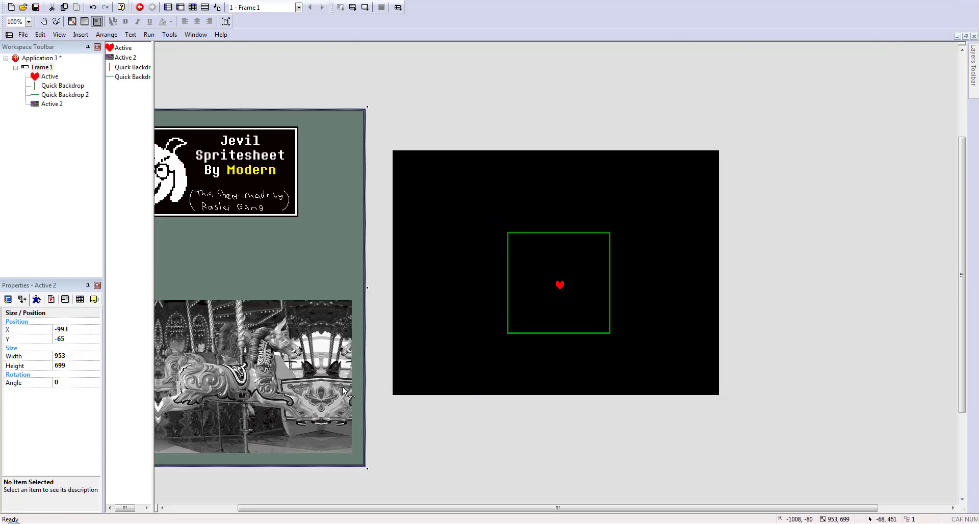
left_click_drag(342, 387, 268, 387)
left_click(833, 350)
- Insert another Active object to the right of the black frame at X 824, Y 136
right_click(804, 249)
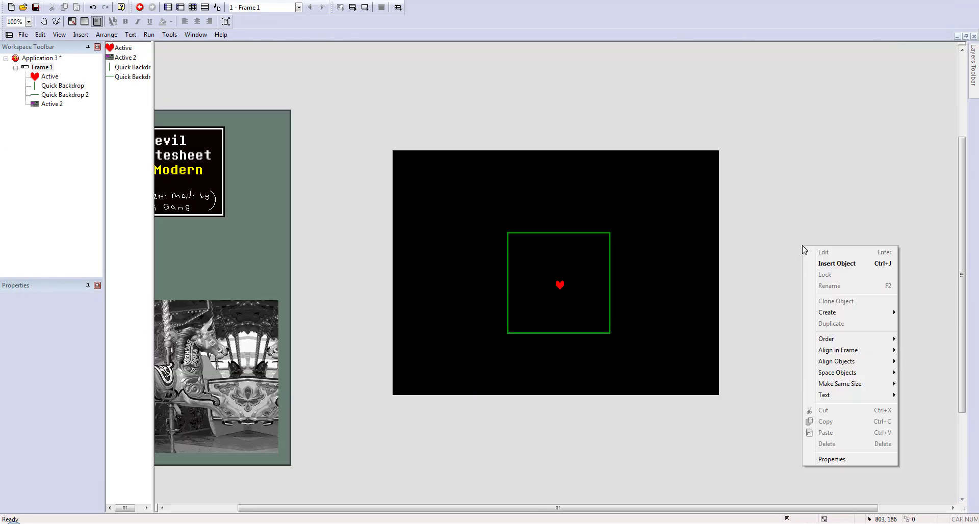
left_click(832, 263)
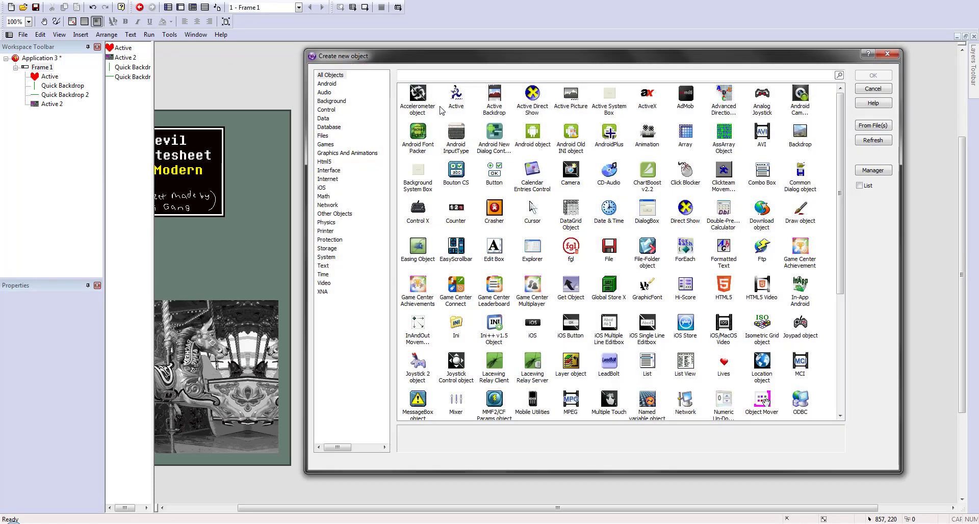
double_click(453, 100)
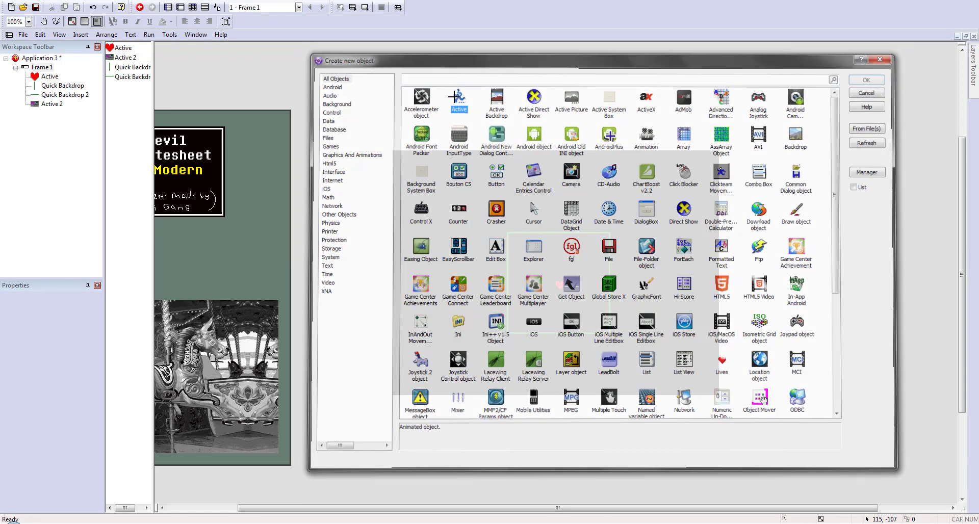
left_click(814, 223)
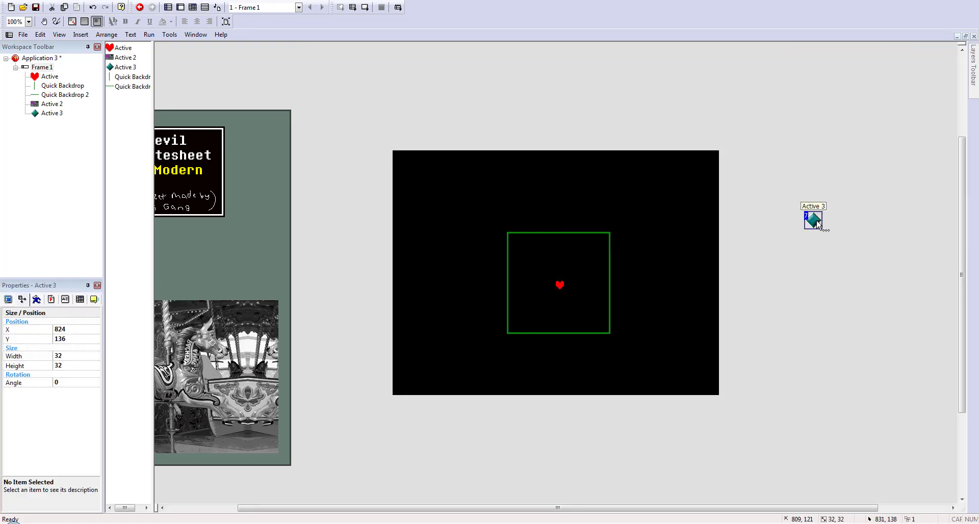
- Replace the default image of the new Active 3 object with the copied row of Jevil sprites, enlarging the canvas to fit
double_click(816, 223)
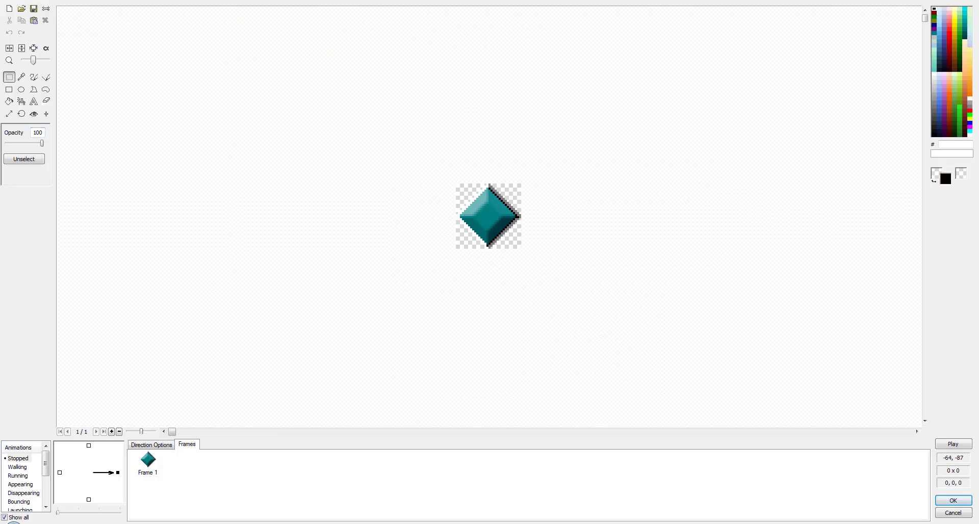
left_click(9, 8)
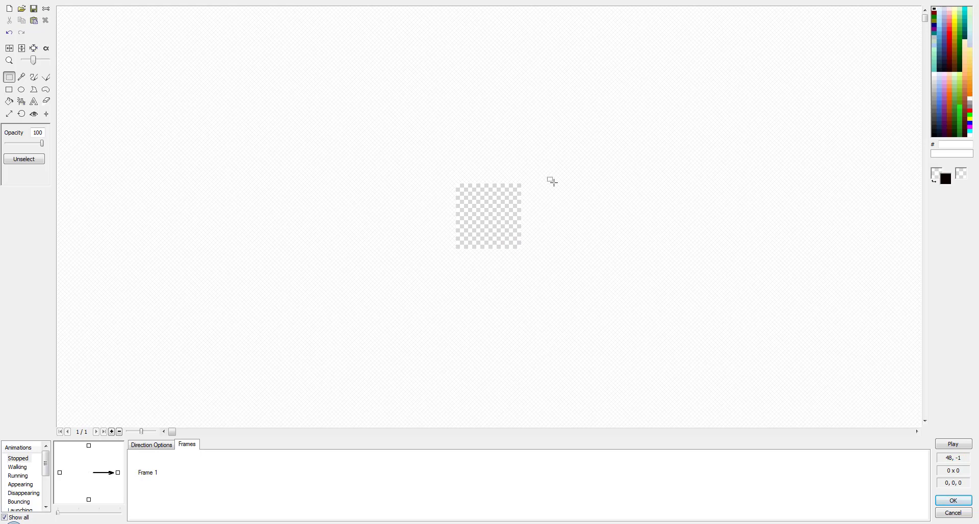
key("ctrl+v")
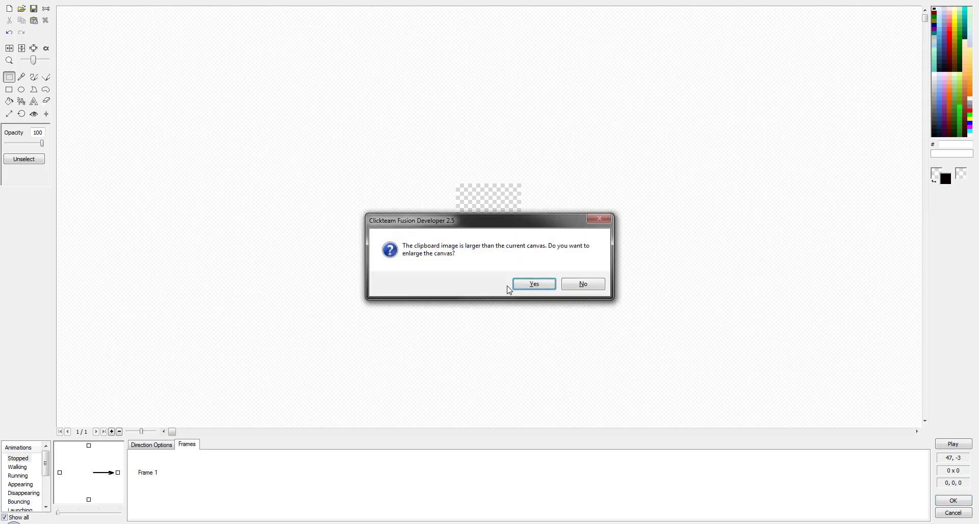
left_click(534, 284)
left_click(324, 308)
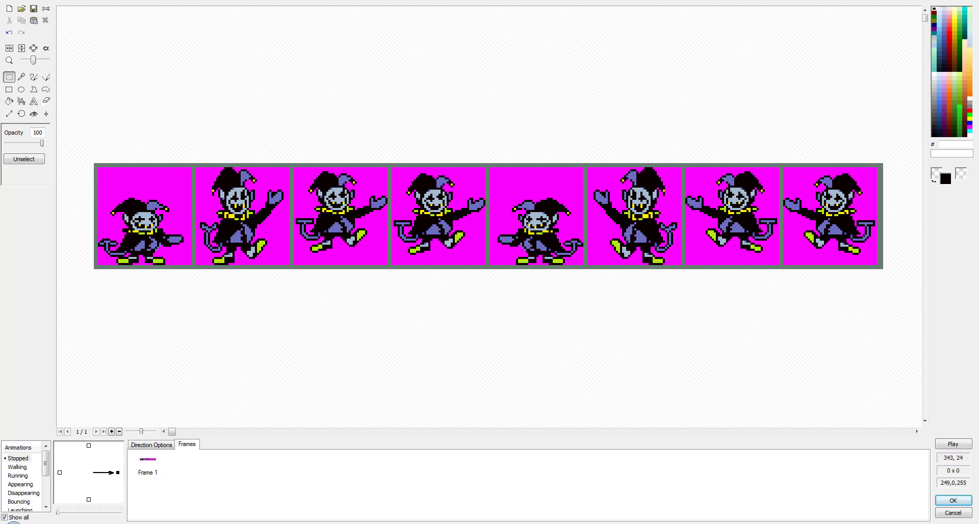
- Fill the magenta backgrounds of all eight Jevil sprites and the grey-green grid lines between them with the transparent colour
left_click(8, 101)
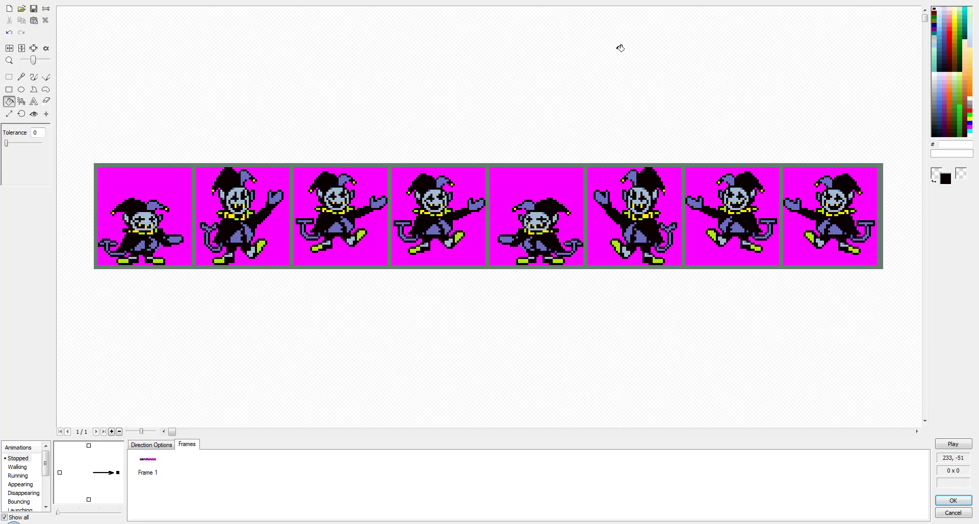
left_click(962, 177)
left_click(185, 183)
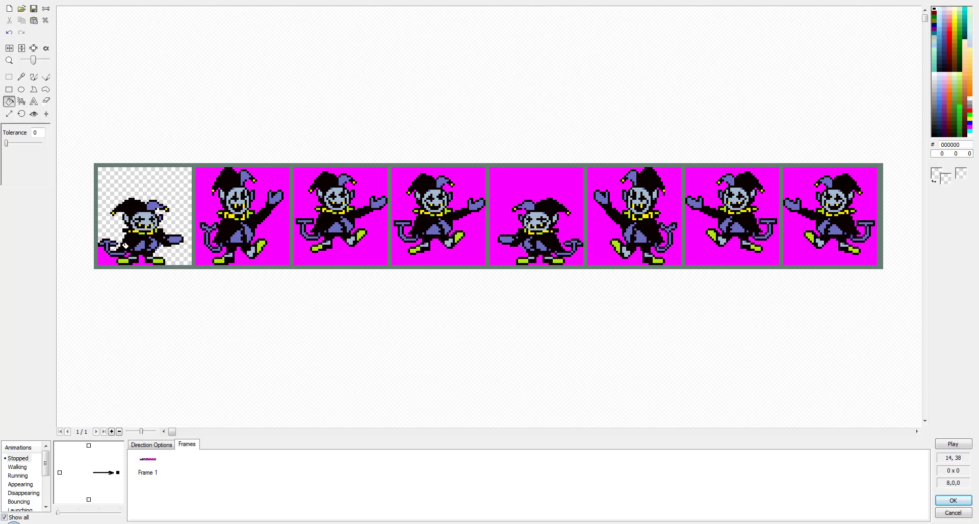
left_click(108, 255)
left_click(214, 253)
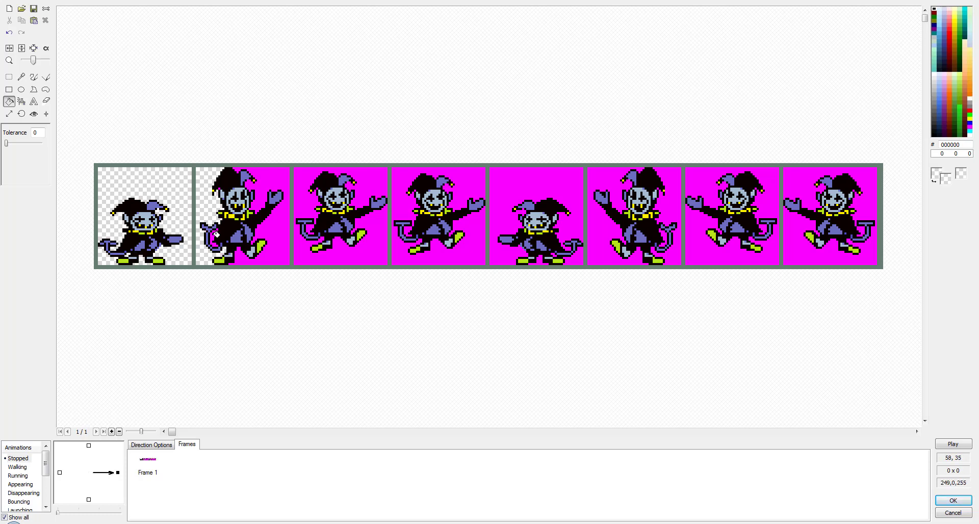
left_click(267, 262)
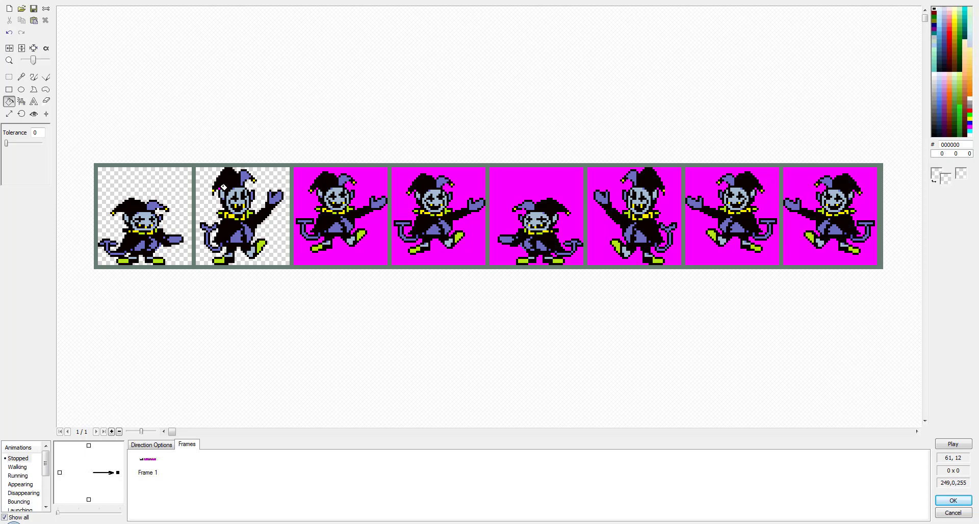
left_click(312, 257)
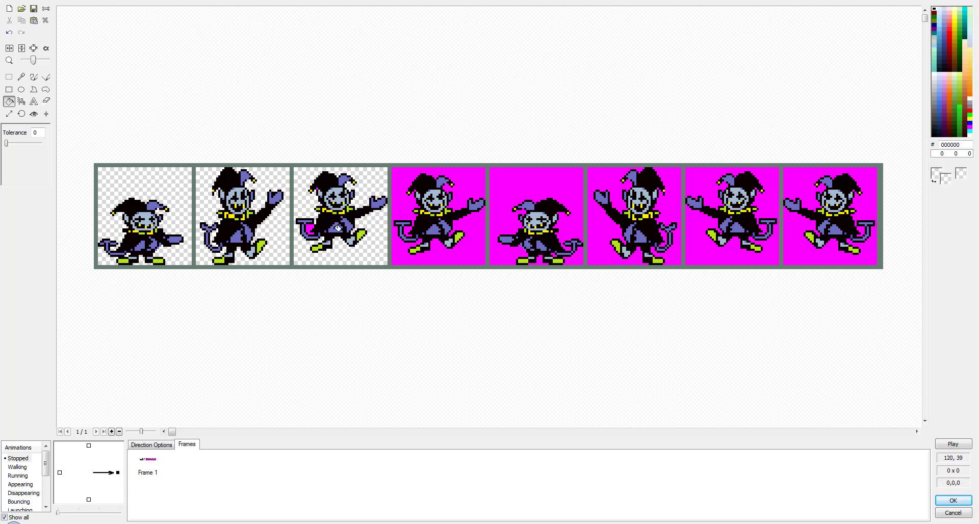
left_click(313, 226)
left_click(416, 207)
left_click(539, 260)
left_click(663, 255)
left_click(664, 235)
left_click(697, 181)
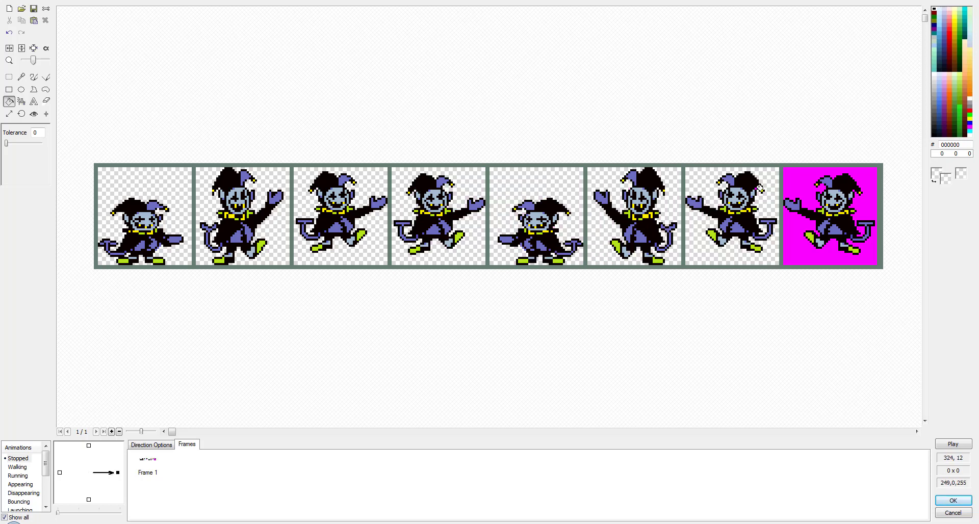
left_click(796, 183)
left_click(863, 230)
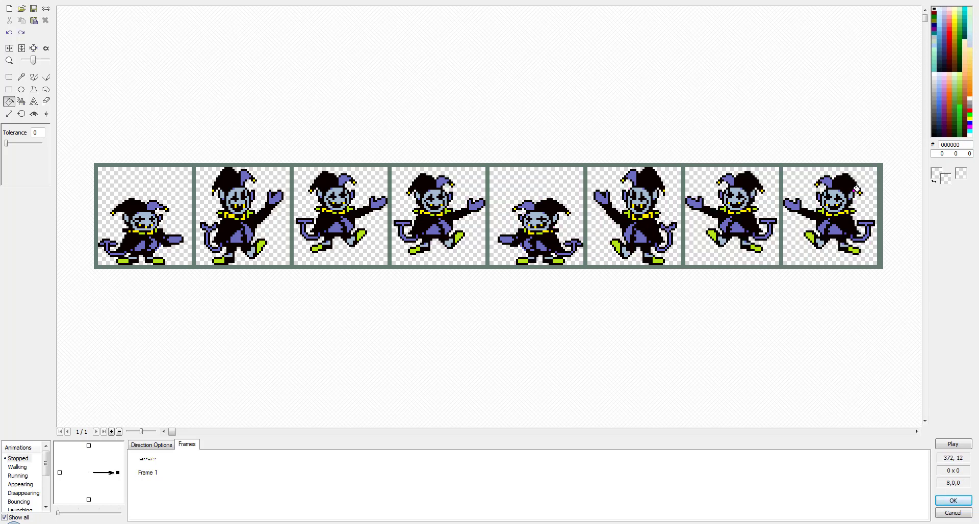
left_click(884, 227)
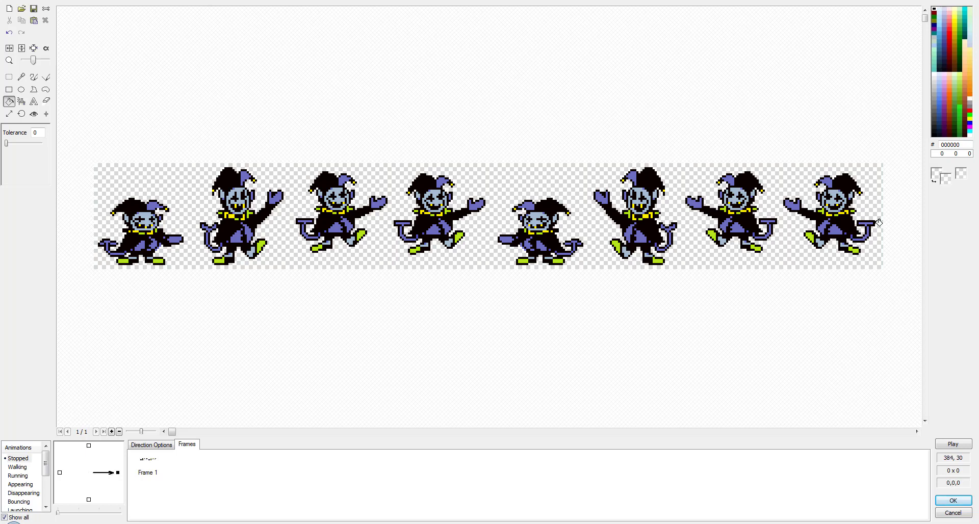
left_click(890, 469)
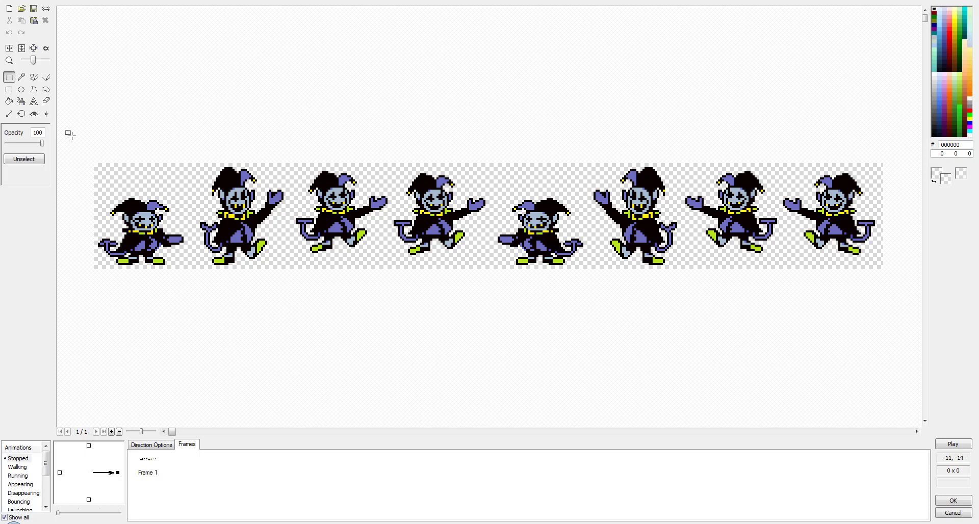
- Copy the first crouching Jevil sprite from Frame 1 into a new second frame and crop that canvas to the pasted sprite
left_click_drag(71, 134, 187, 319)
right_click(187, 466)
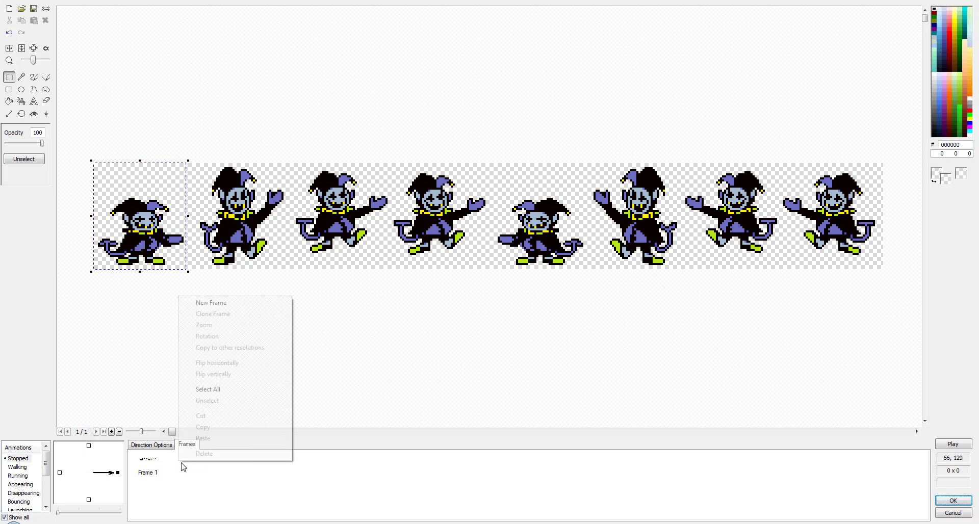
left_click(189, 492)
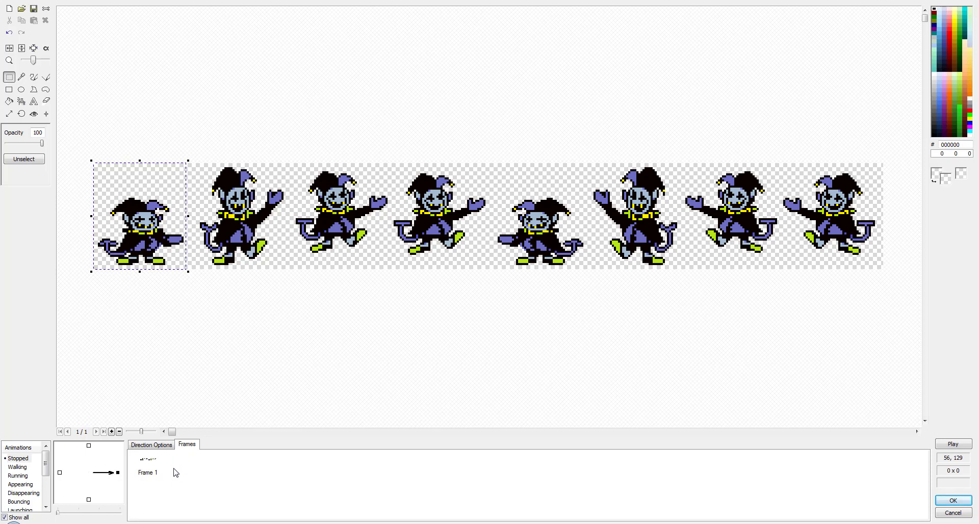
right_click(174, 473)
left_click(207, 313)
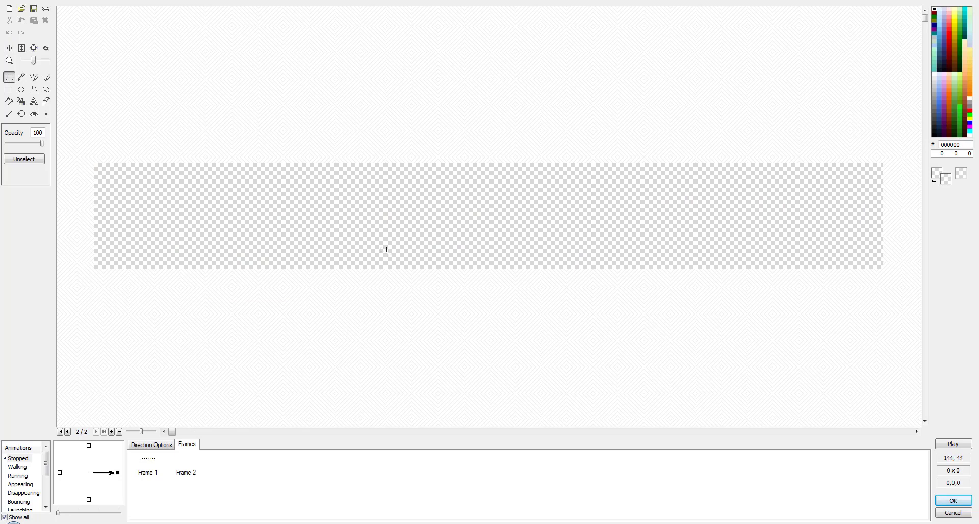
key("ctrl+v")
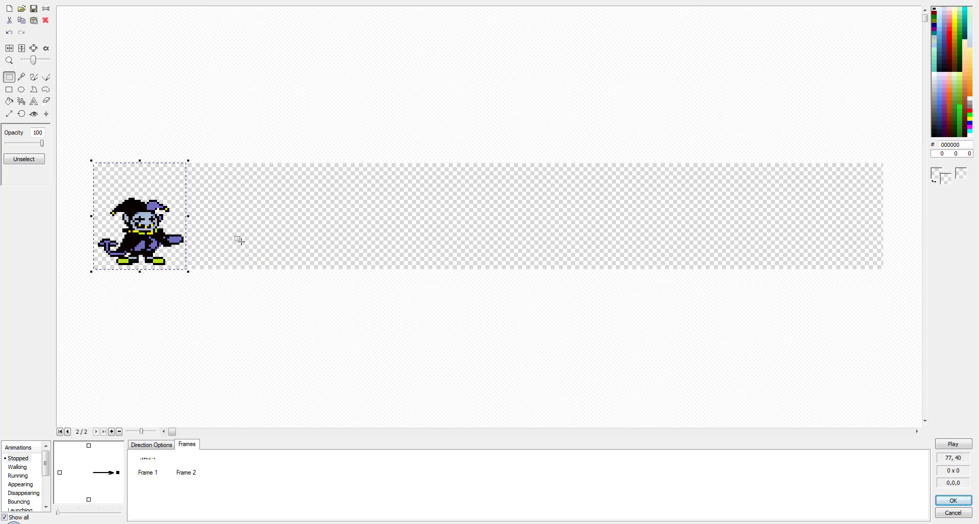
left_click(33, 49)
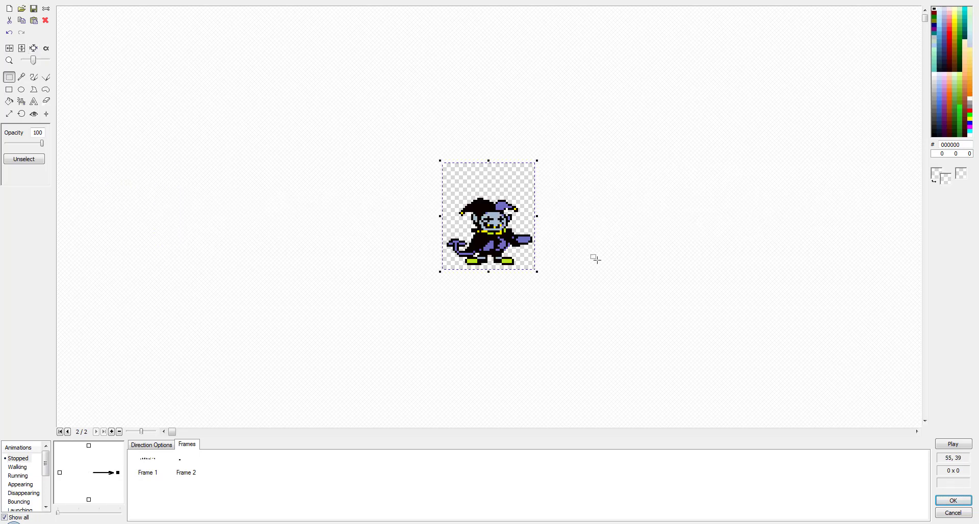
- Shift the sprite in Frame 2 sideways until its tail touches the left edge of the canvas
left_click_drag(579, 328, 358, 64)
left_click(377, 100)
left_click_drag(427, 197, 444, 181)
key("Left")
key("Left")
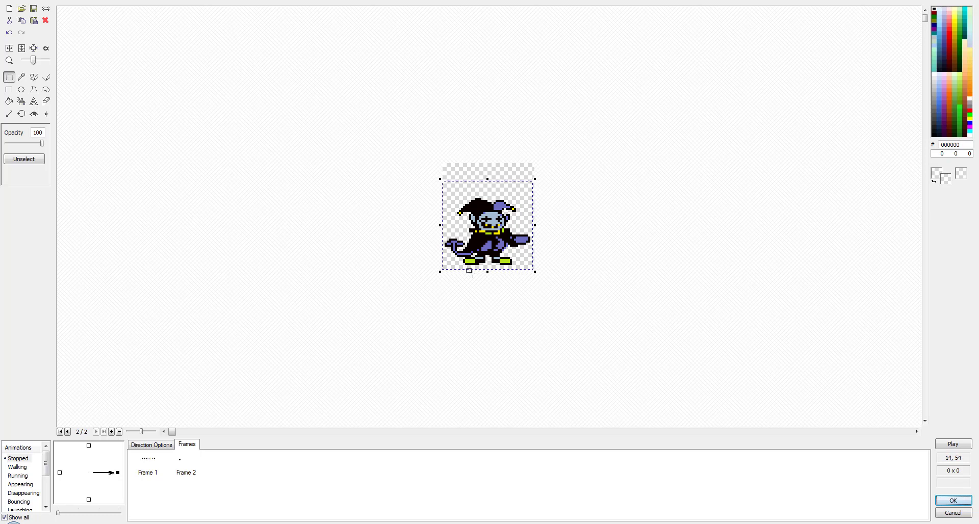
left_click(593, 278)
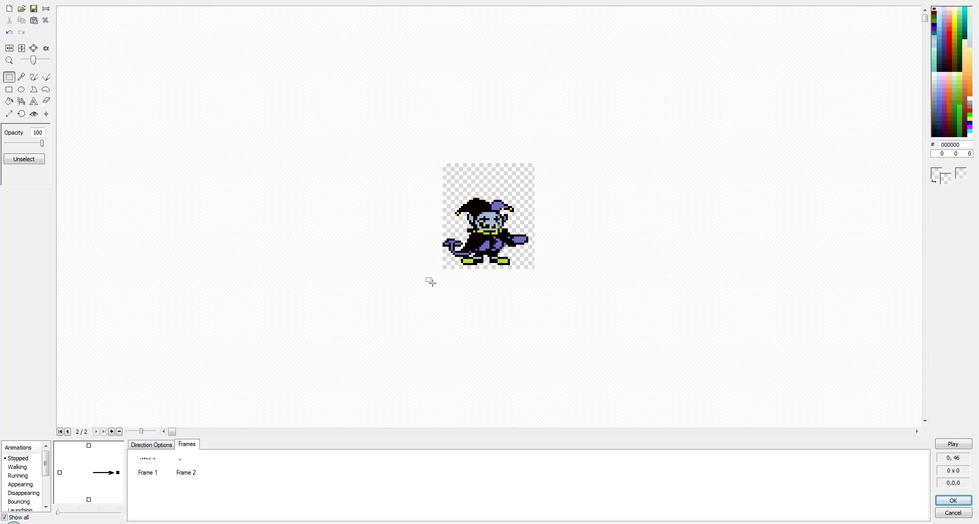
left_click_drag(432, 285, 447, 162)
- Clone Frame 2 and clear the image of the resulting Frame 3
left_click(191, 474)
right_click(192, 474)
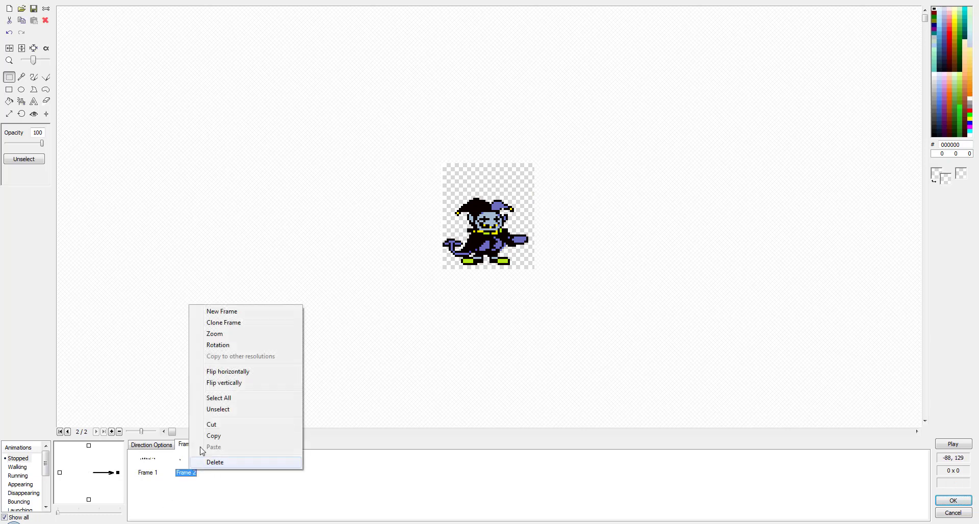
left_click(225, 323)
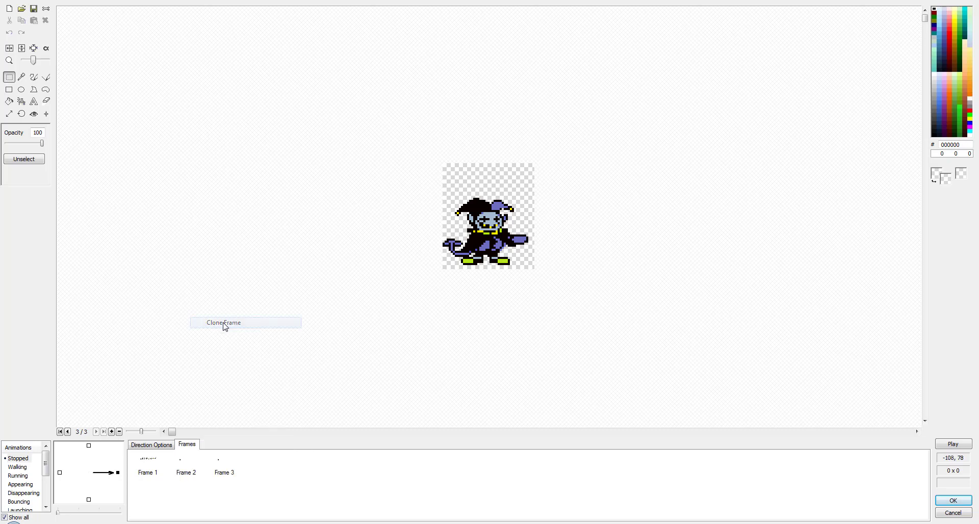
left_click(222, 472)
left_click(186, 473)
left_click(225, 472)
left_click(186, 473)
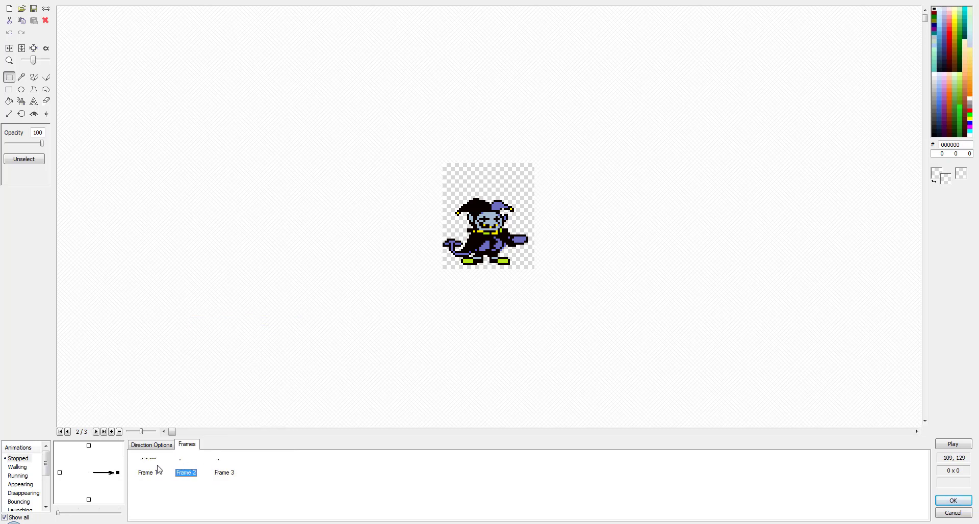
left_click(153, 472)
left_click(176, 466)
left_click(220, 463)
left_click(9, 9)
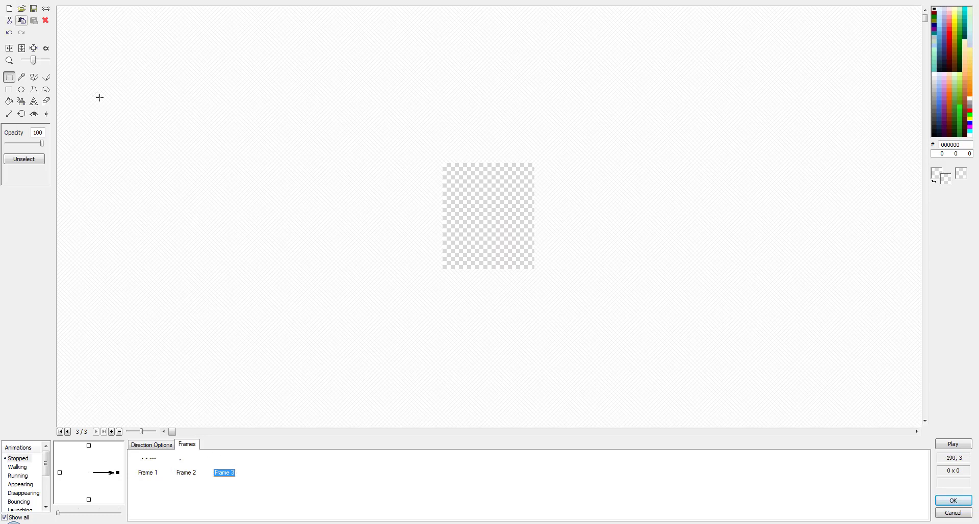
- Copy the second Jevil sprite, with its arm raised, from Frame 1 into the empty Frame 3
left_click(155, 467)
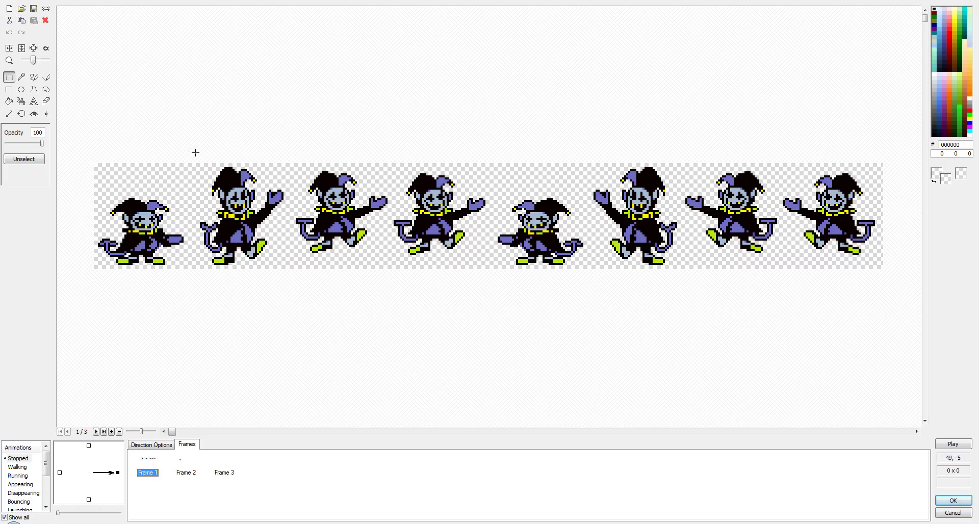
left_click_drag(198, 161, 287, 297)
key("ctrl+c")
left_click(220, 471)
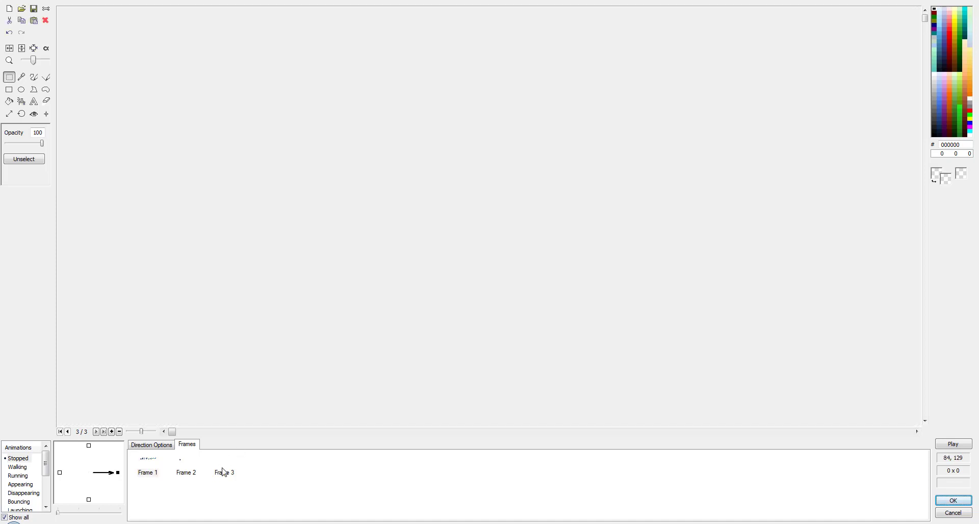
key("ctrl+v")
left_click(570, 253)
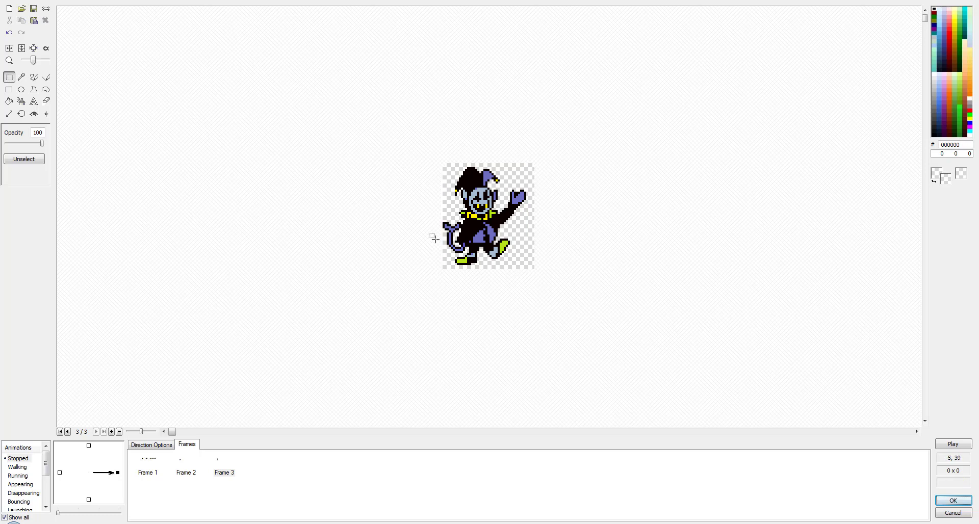
left_click_drag(437, 217, 442, 260)
left_click_drag(423, 203, 443, 273)
- Clone Frame 3 and erase everything on the resulting Frame 4
right_click(212, 463)
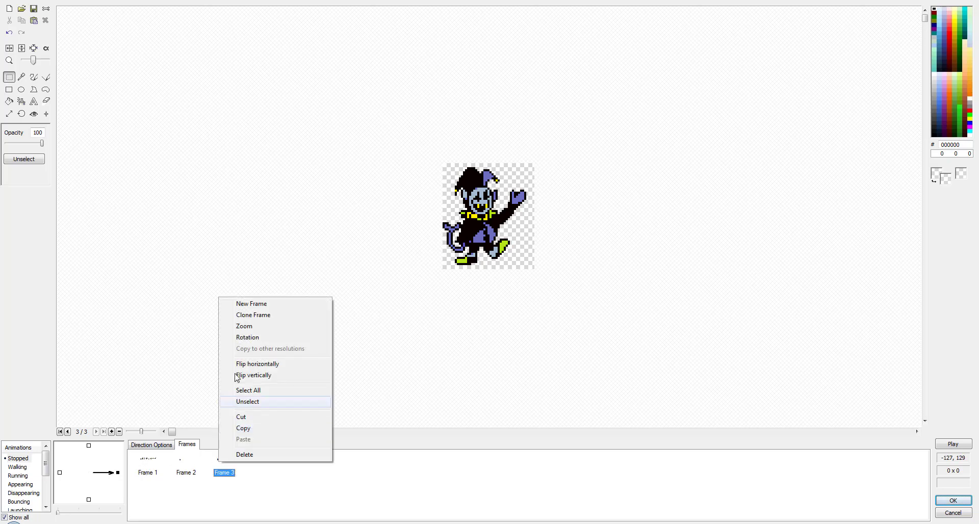
left_click(248, 314)
left_click(271, 467)
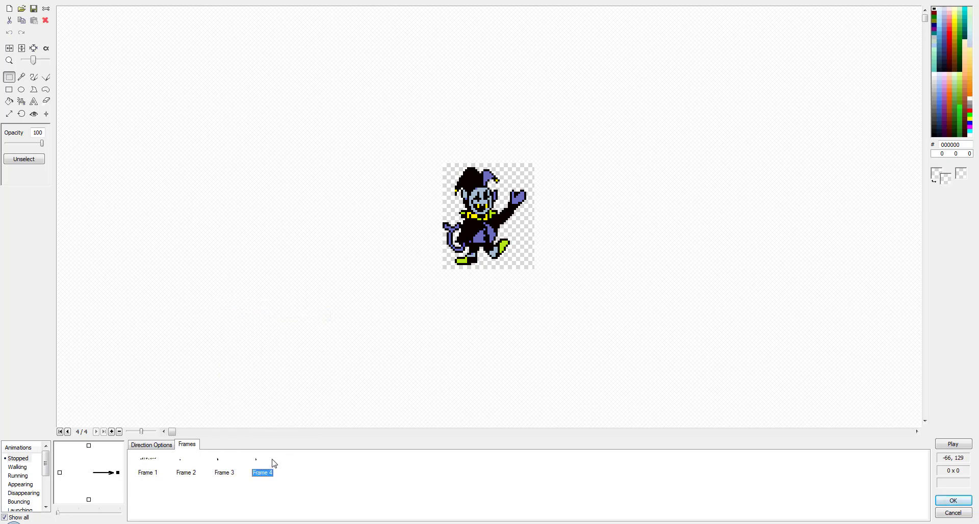
key("ctrl+a")
key("Delete")
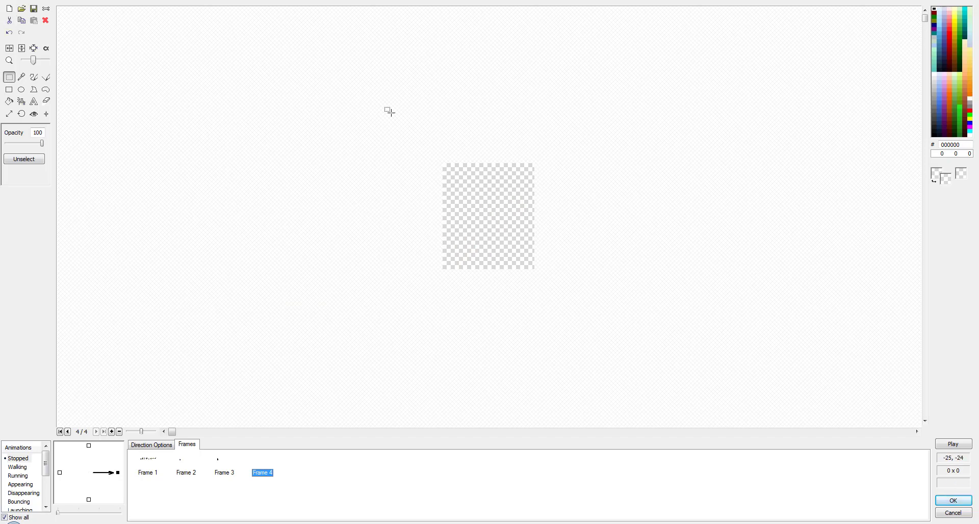
left_click_drag(391, 112, 617, 334)
key("Delete")
- Copy the third Jevil sprite from Frame 1 into Frame 4 with the canvas enlarged, and align its tail with the left canvas edge
left_click(146, 464)
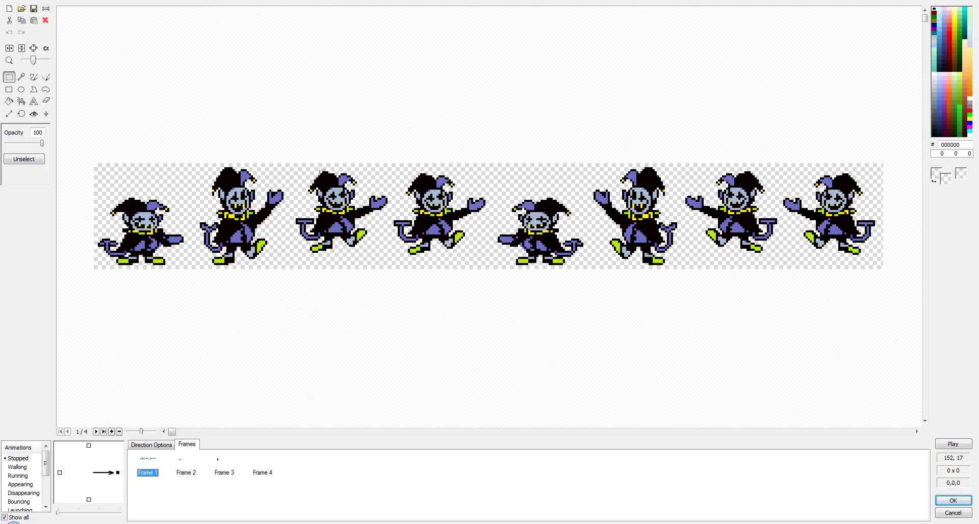
left_click_drag(290, 145, 391, 292)
left_click(263, 473)
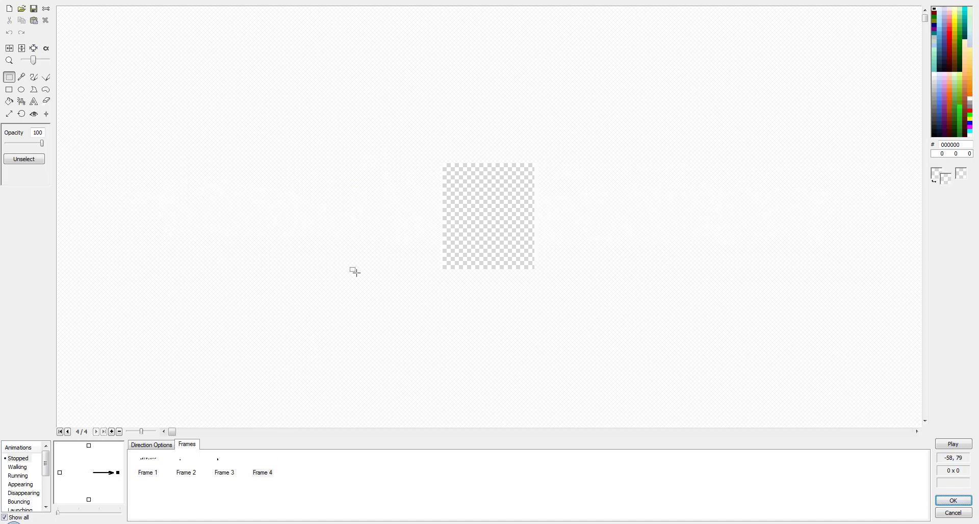
key("ctrl+v")
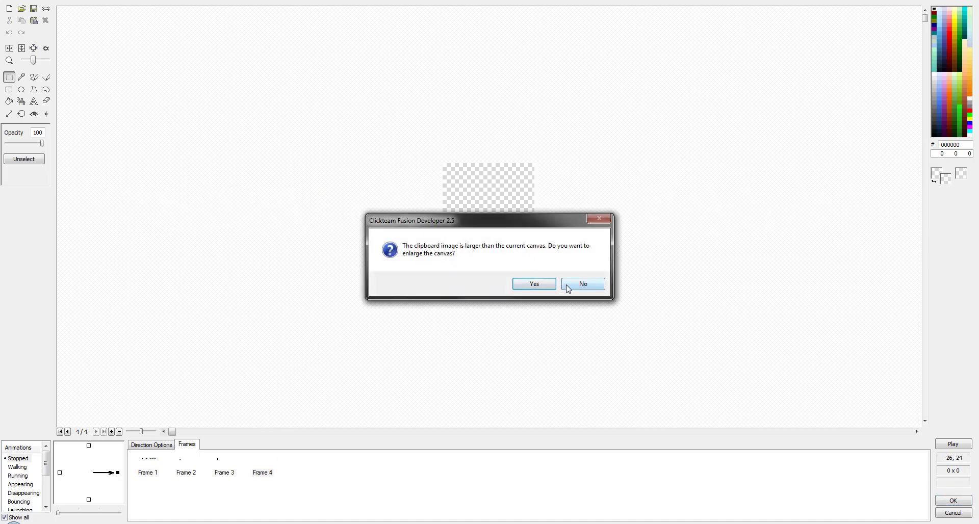
left_click(538, 286)
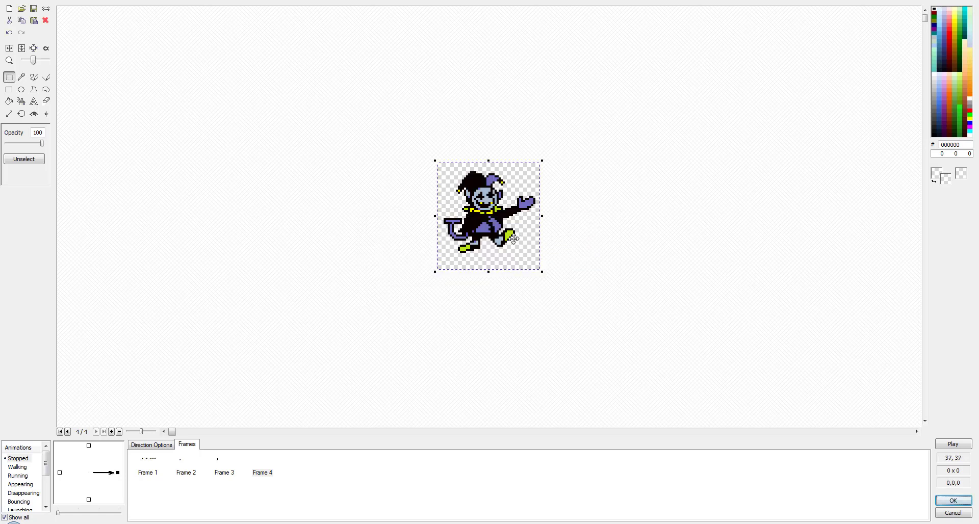
left_click_drag(514, 239, 508, 239)
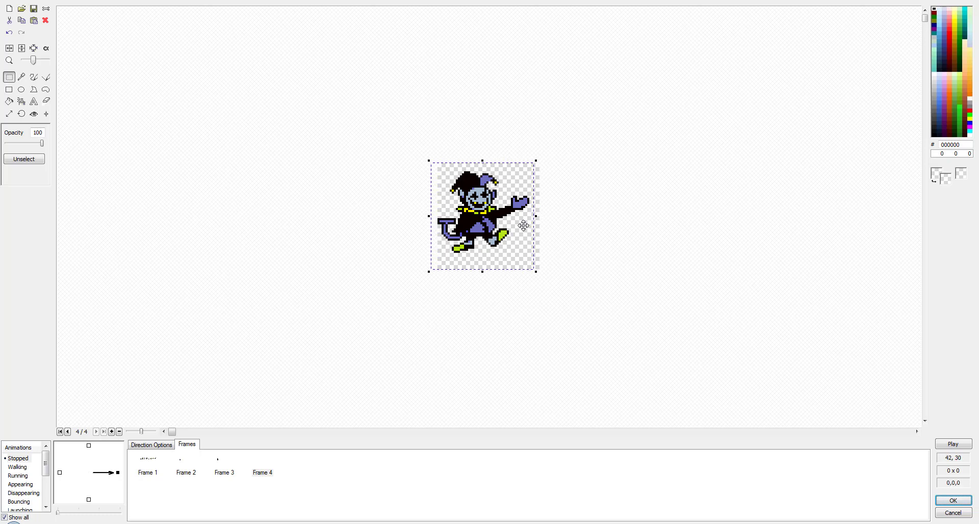
- Clone Frame 4 and erase everything on the resulting Frame 5
left_click(595, 224)
right_click(263, 473)
left_click(306, 320)
left_click(299, 476)
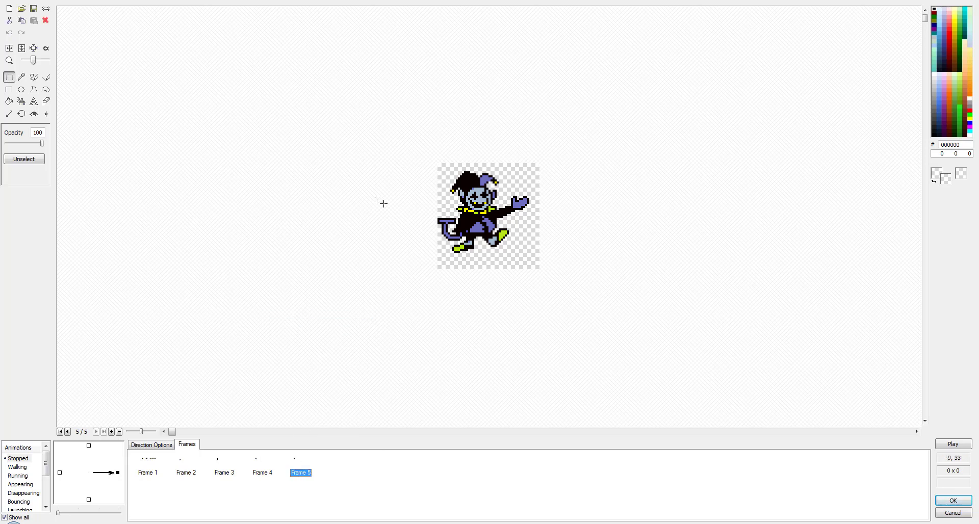
left_click_drag(338, 111, 663, 313)
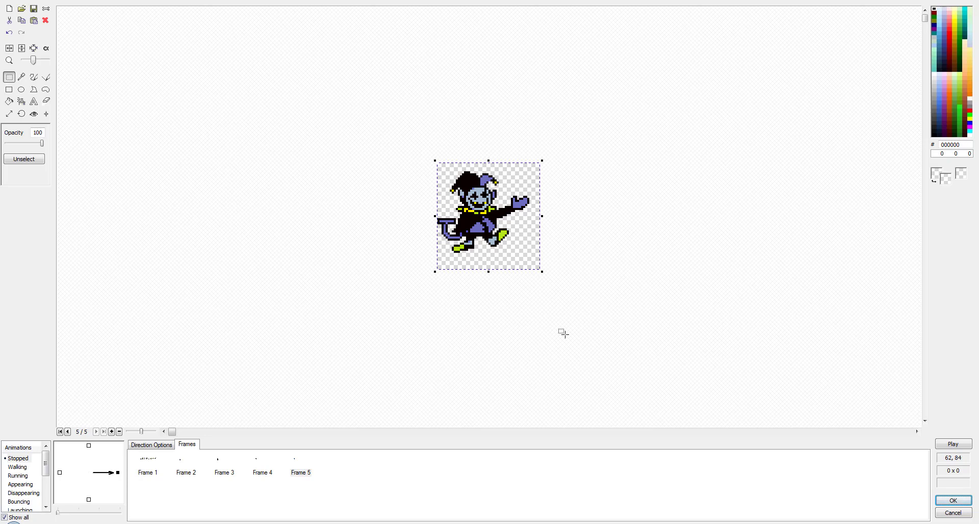
key("Delete")
- Copy the fourth Jevil sprite from the sprite sheet in Frame 1 into the empty Frame 5
left_click(148, 472)
left_click(255, 468)
left_click(147, 472)
left_click(301, 472)
key("ctrl+v")
- Add an empty Frame 6 after Frame 5 and compare Frame 5 with the sprite sheet in Frame 1
left_click(112, 432)
left_click(147, 473)
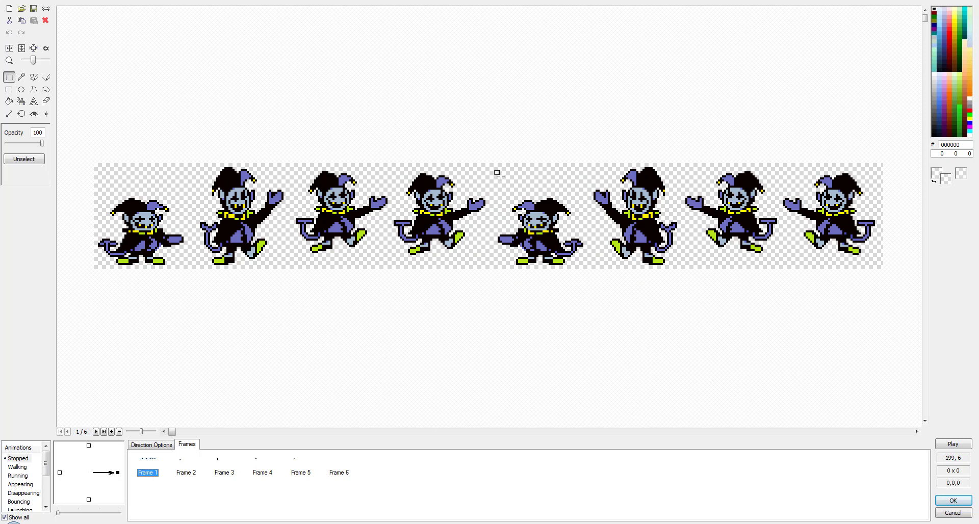
left_click(334, 463)
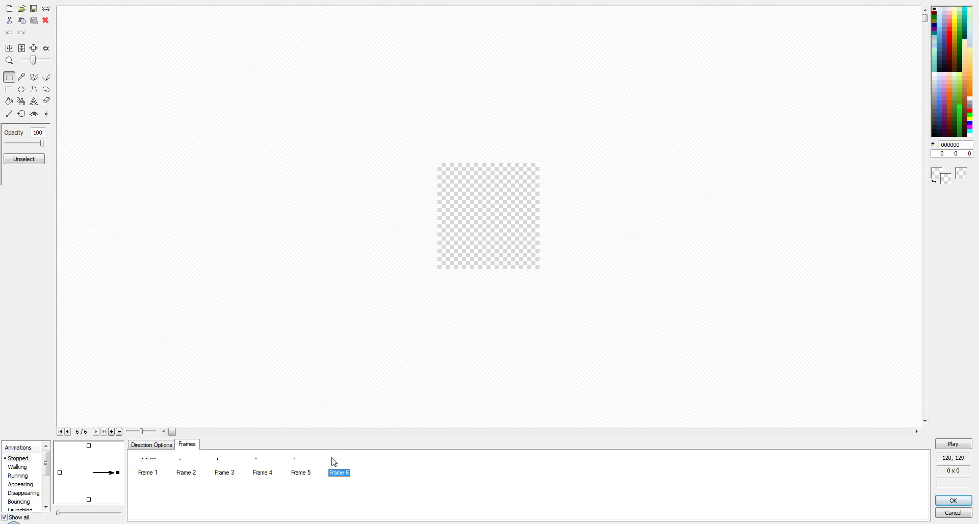
left_click(300, 470)
left_click(161, 468)
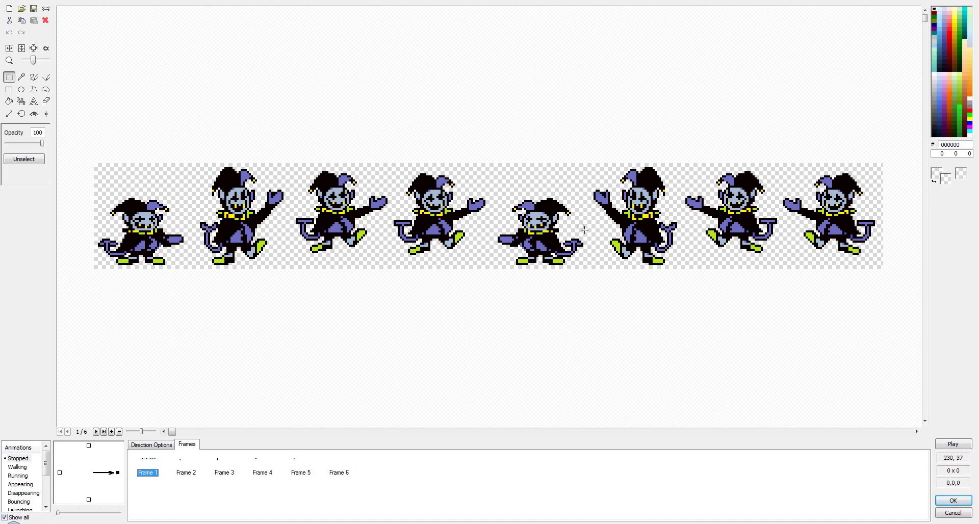
left_click(302, 471)
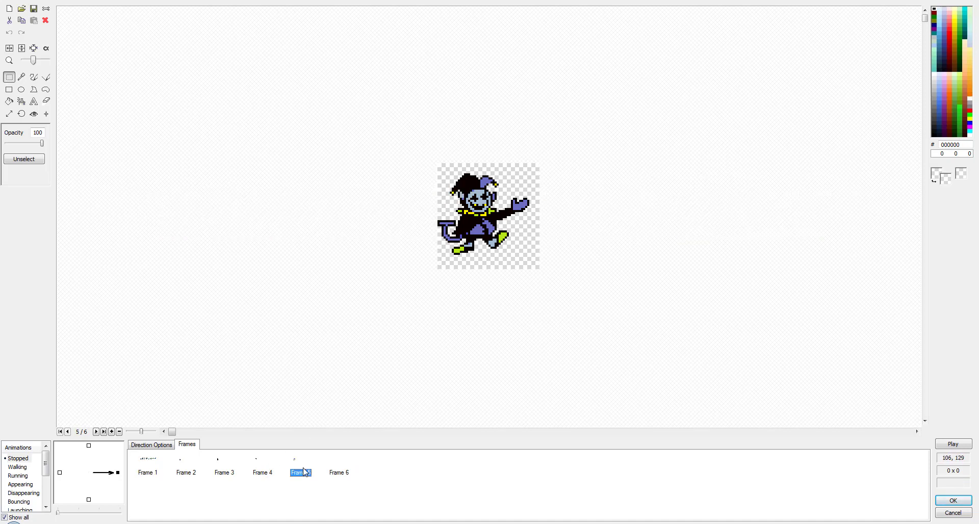
- Copy Frames 2 to 5 together and insert the copies ahead of the empty Frame 6
left_click(193, 473)
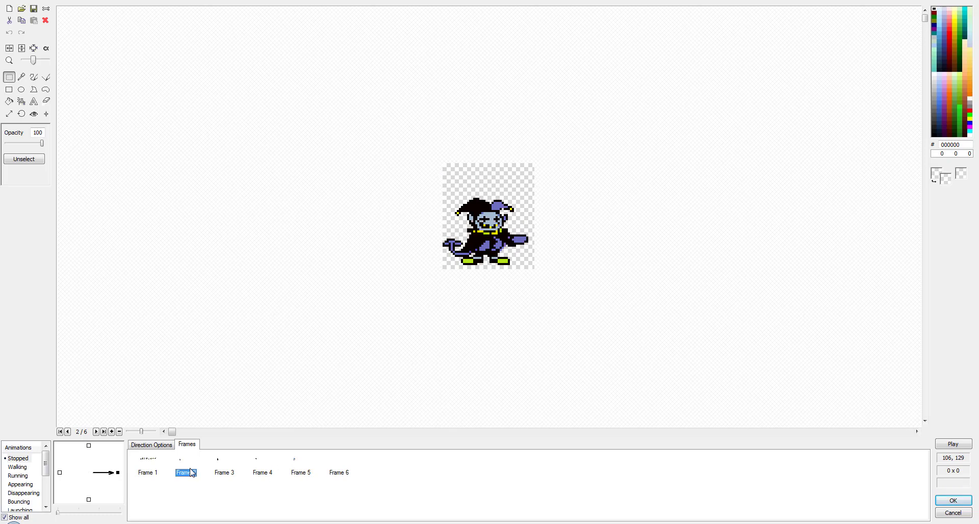
left_click(301, 470, "shift")
left_click(340, 473)
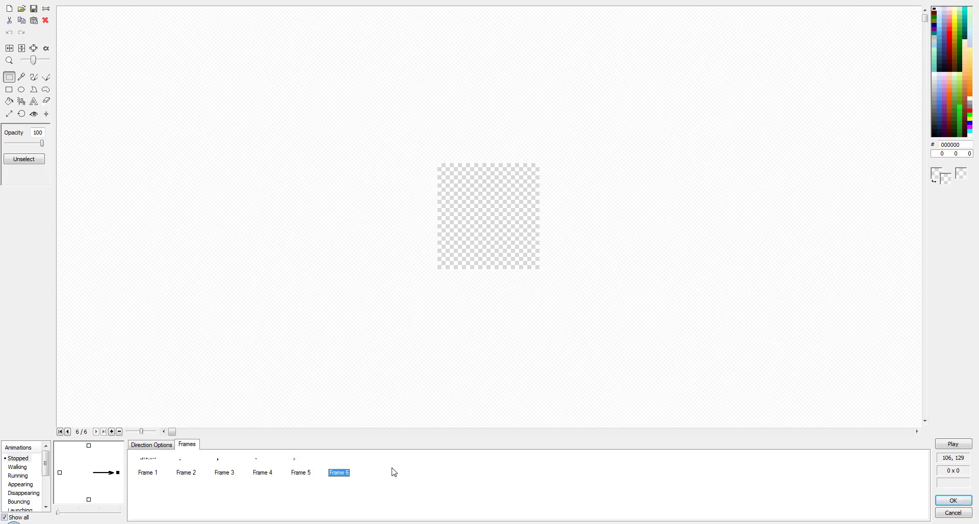
key("ctrl+v")
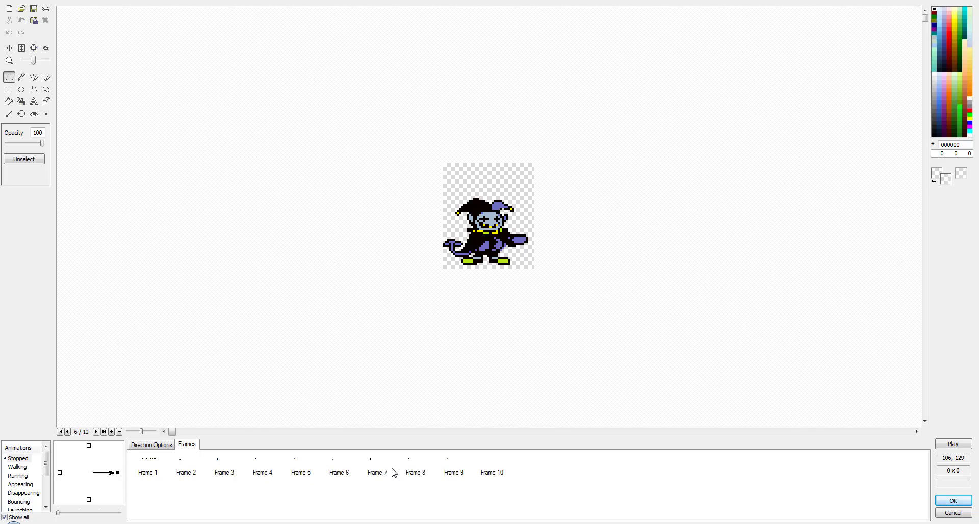
- Delete the empty Frame 10 at the end of the animation
left_click(488, 462)
right_click(489, 464)
left_click(535, 451)
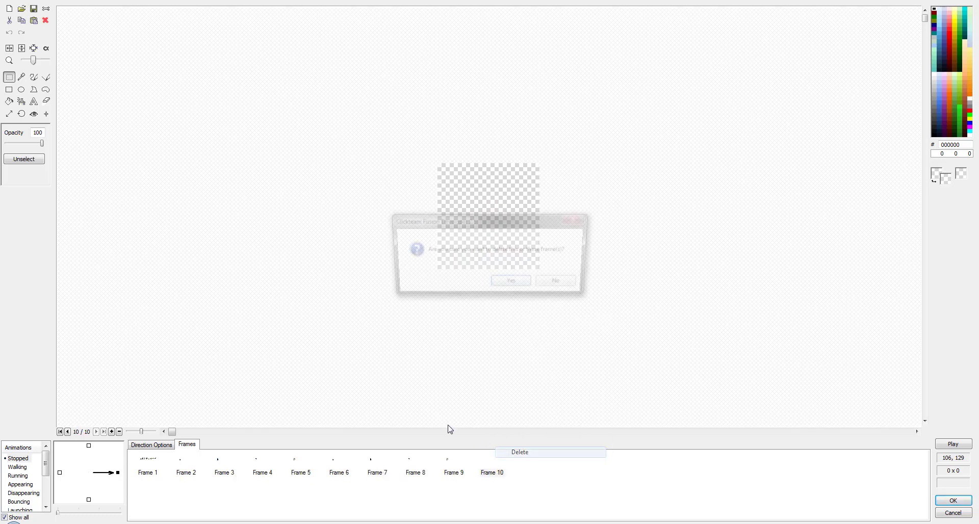
left_click(513, 284)
- Flip the Jevil sprites in the copied Frames 6, 7, 8 and 9 horizontally
left_click(301, 464)
left_click(256, 462)
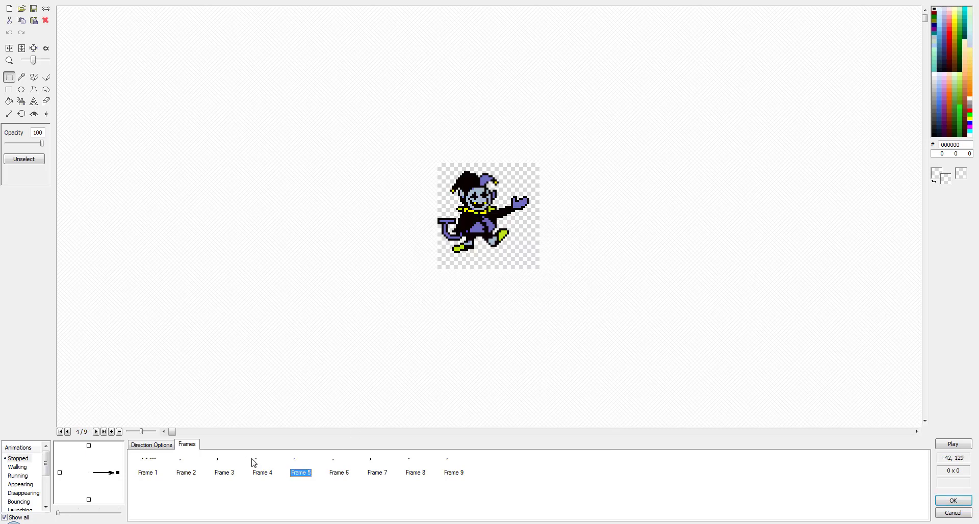
left_click(306, 461)
left_click(333, 461)
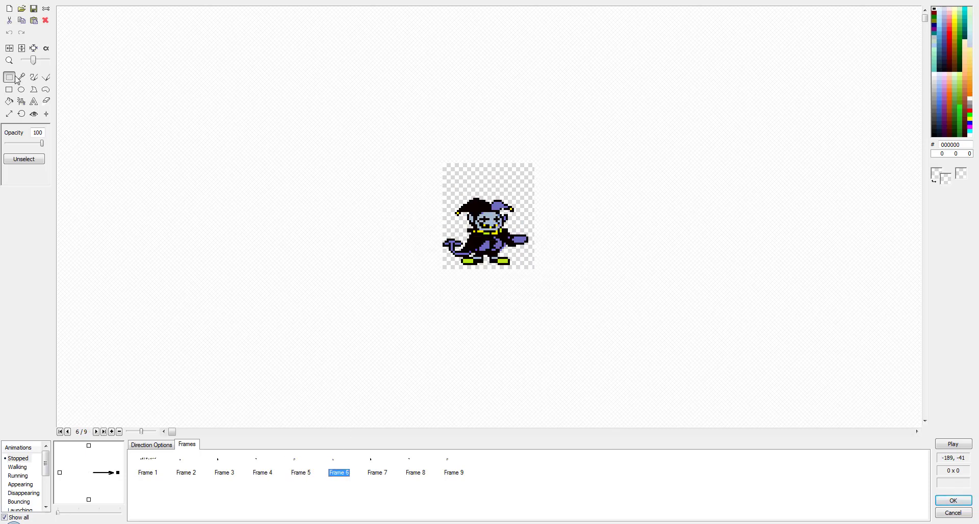
left_click(10, 49)
key("Right")
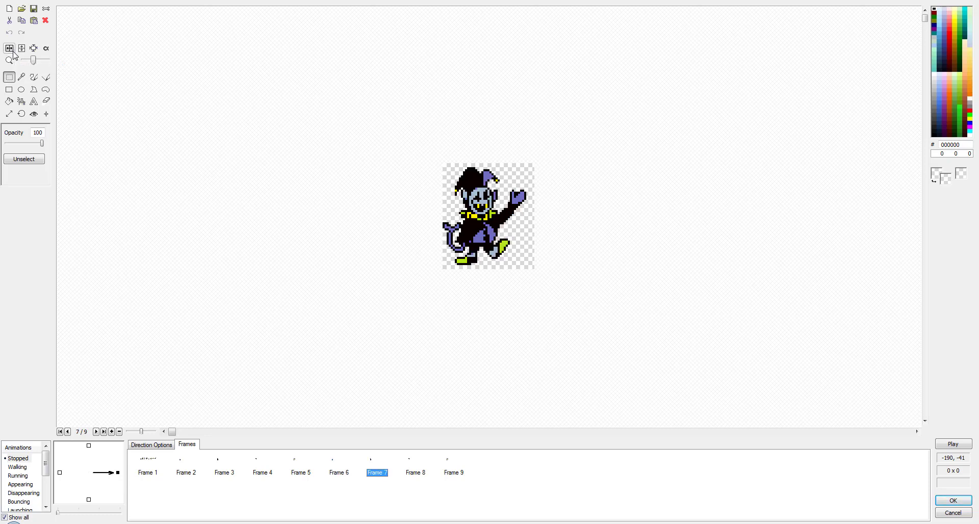
left_click(9, 49)
key("Right")
left_click(9, 48)
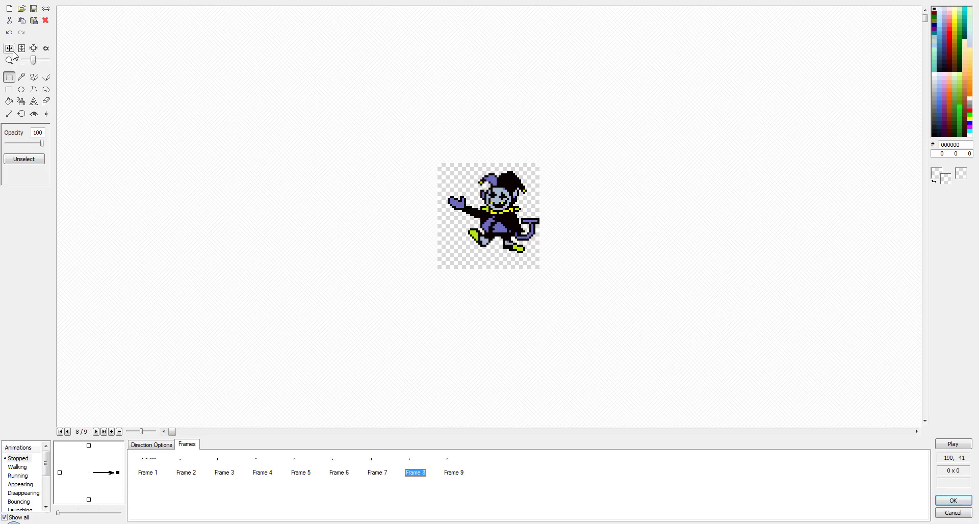
key("Right")
left_click(9, 49)
- Shift the mirrored Jevil sprite a few pixels to the left in each of Frames 6 to 9
left_click(348, 470)
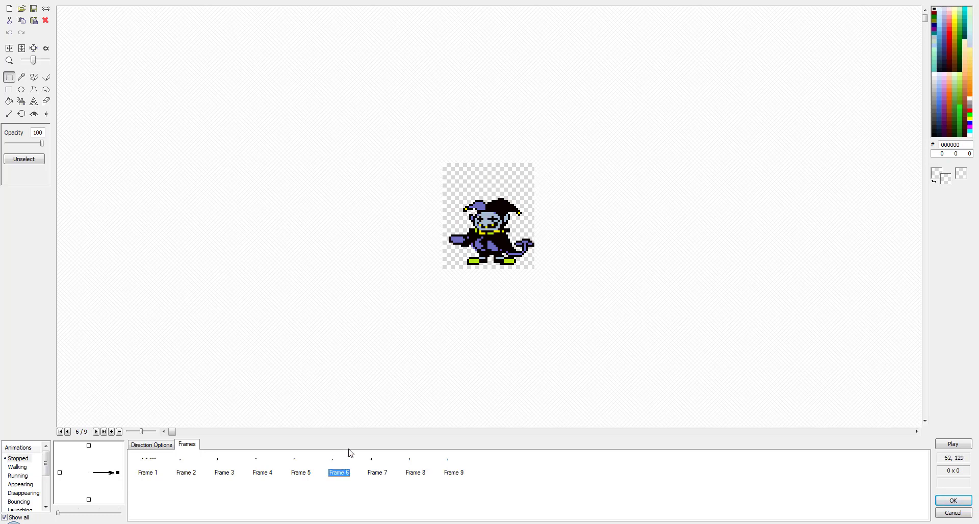
left_click_drag(234, 68, 598, 287)
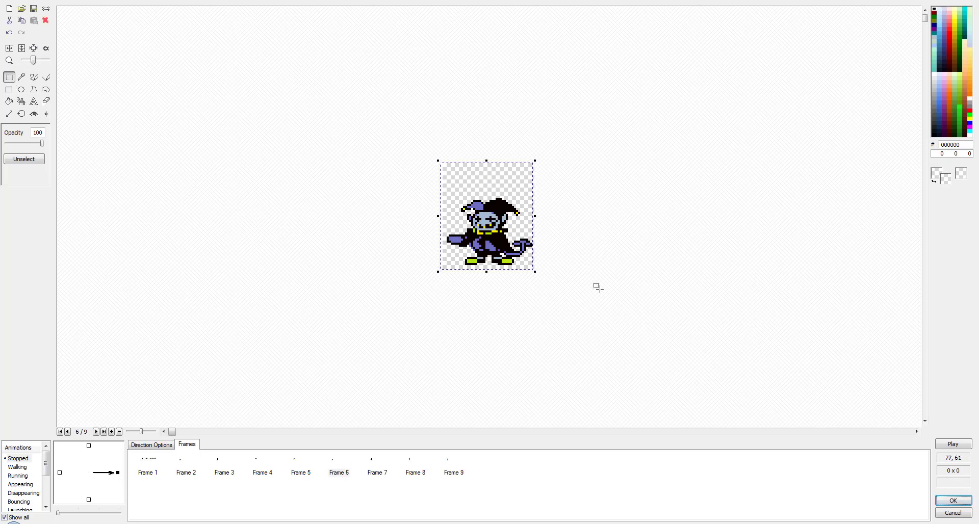
left_click(378, 472)
left_click_drag(401, 74, 651, 327)
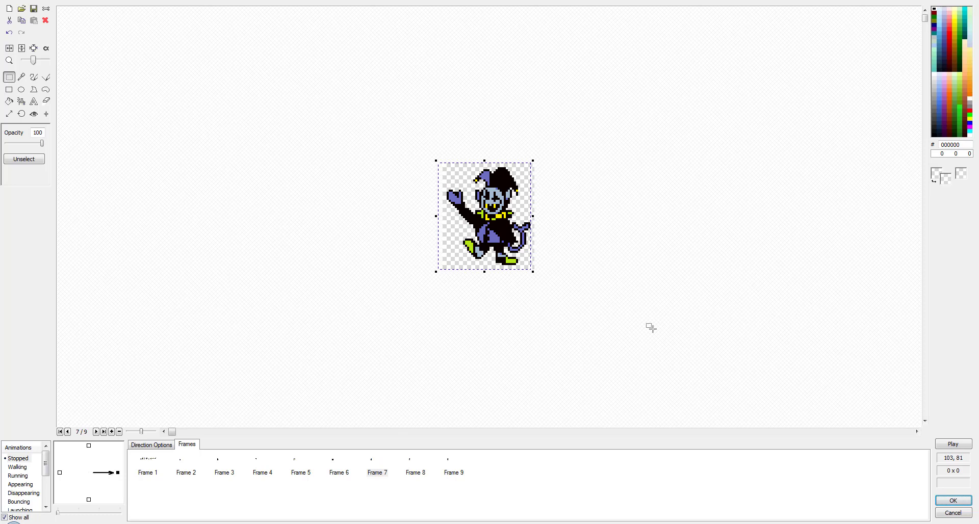
left_click(417, 470)
left_click_drag(390, 99, 686, 337)
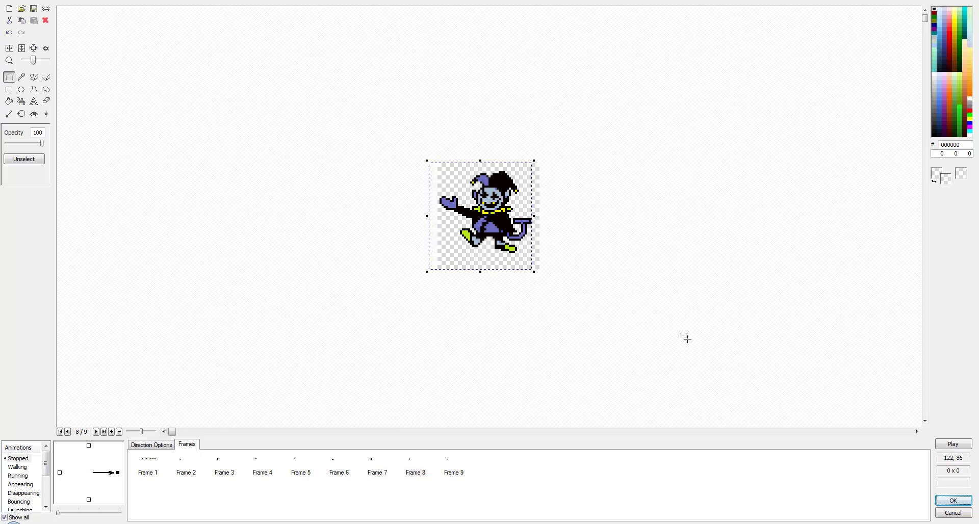
left_click(453, 472)
left_click_drag(415, 118, 651, 308)
key("Left")
key("Left")
key("Left")
key("Left")
key("Left")
key("Left")
key("Left")
key("Left")
key("Left")
key("Left")
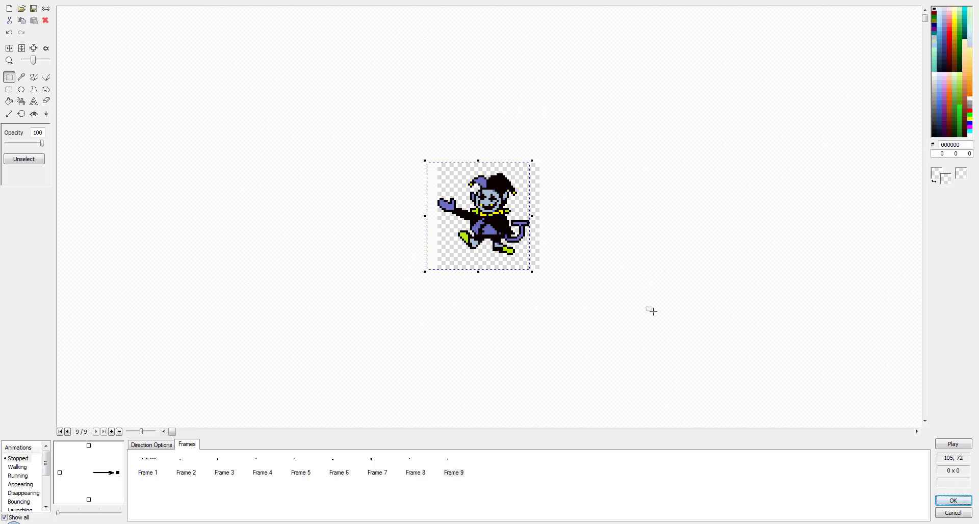
left_click(766, 394)
- Enable looping for the Stopped animation's direction and preview the animation
left_click(151, 446)
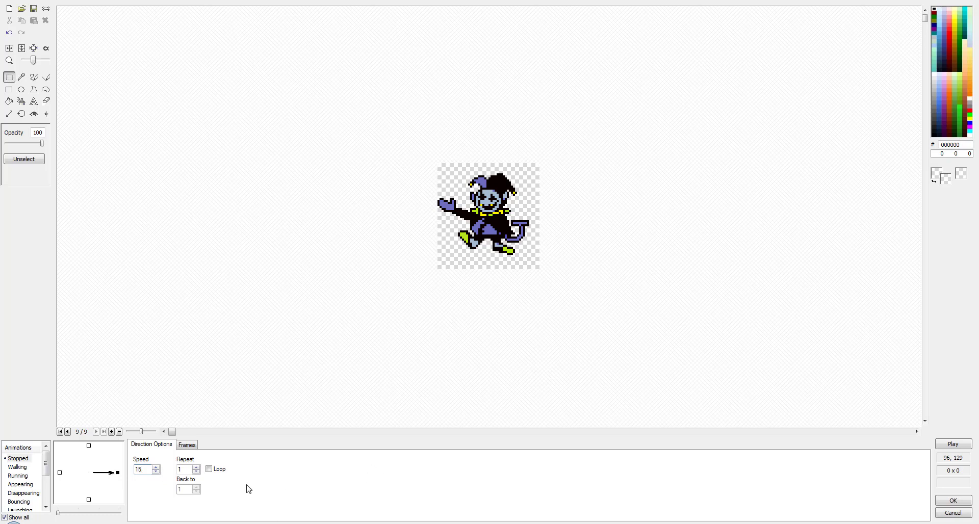
left_click(210, 472)
left_click(188, 446)
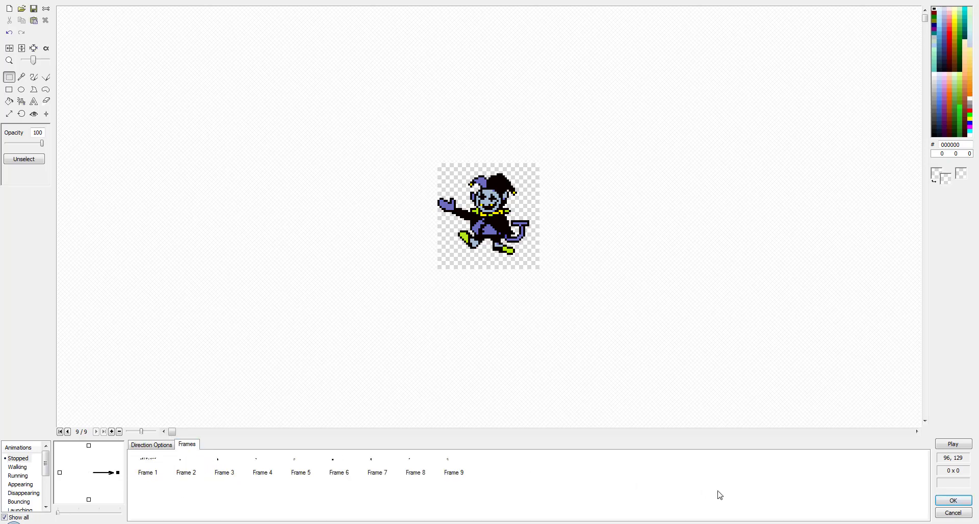
left_click(942, 450)
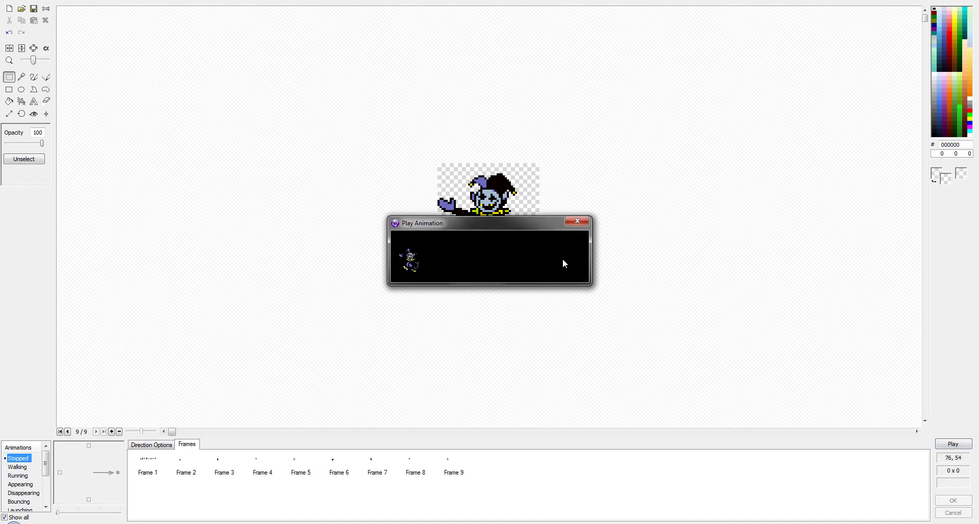
left_click(577, 221)
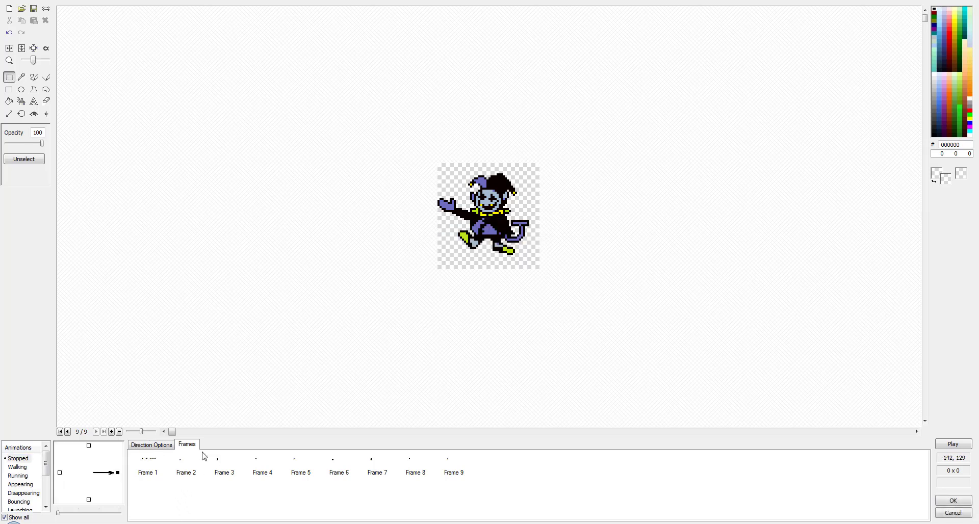
- Delete Frame 1 containing the whole sprite sheet, preview the remaining animation and accept the edited object
left_click(155, 469)
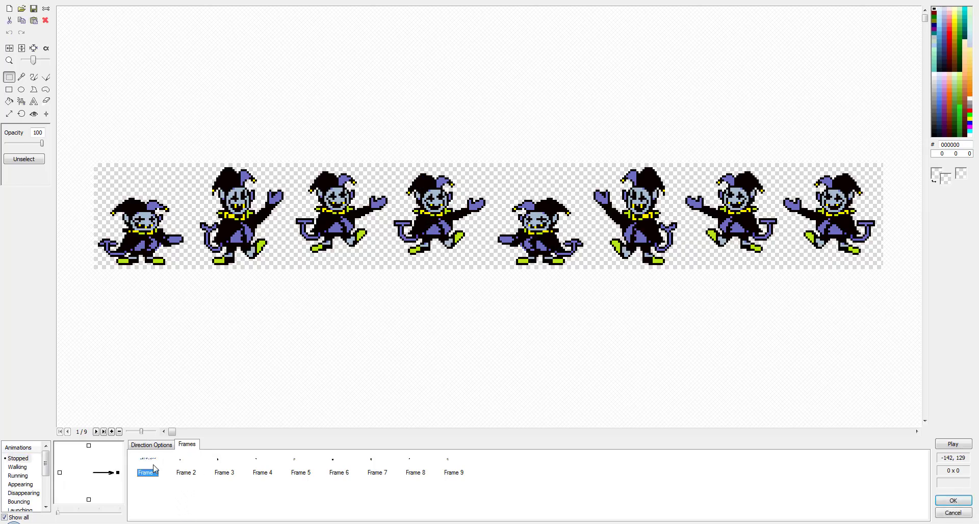
key("Delete")
key("Return")
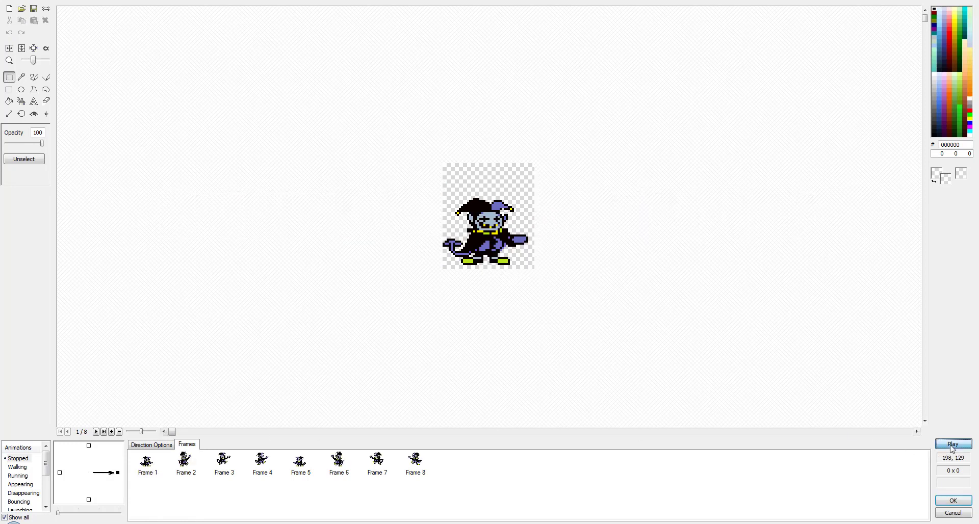
left_click(953, 446)
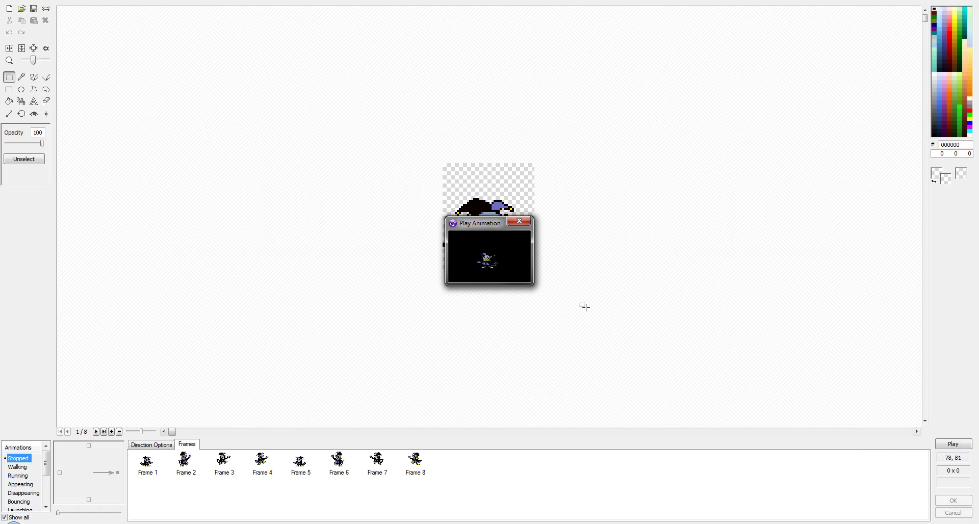
left_click(519, 221)
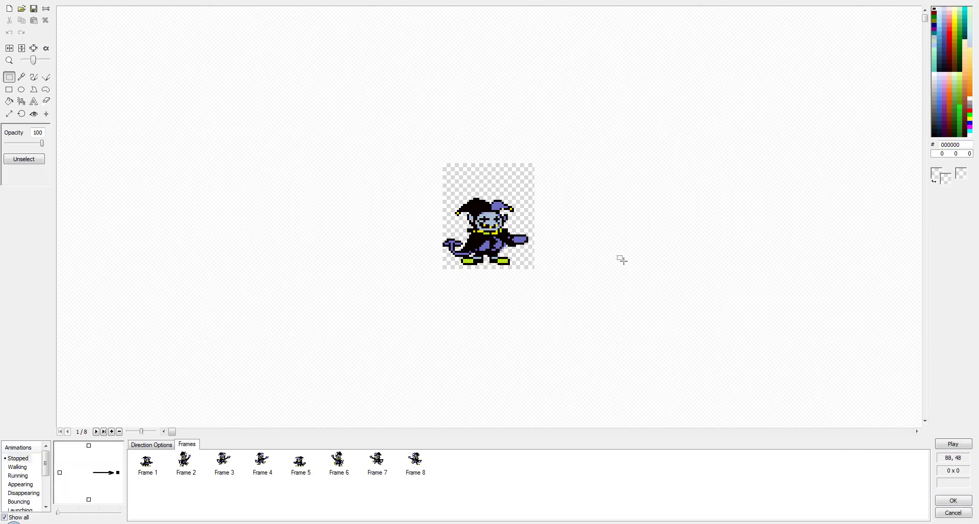
left_click(953, 502)
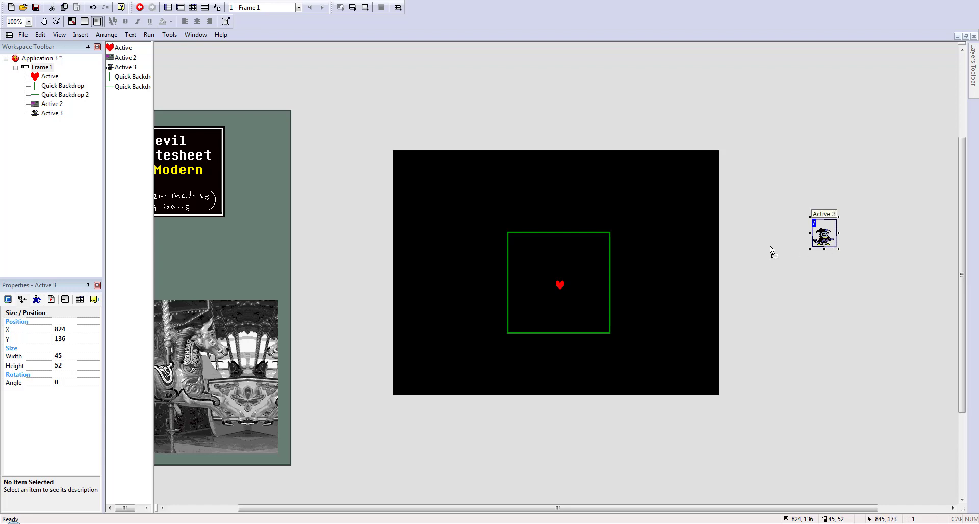
- Place the Jevil object Active 3 beside the green box at X 488, Y 152 and enlarge it to 95 by 109
left_click_drag(627, 260, 635, 251)
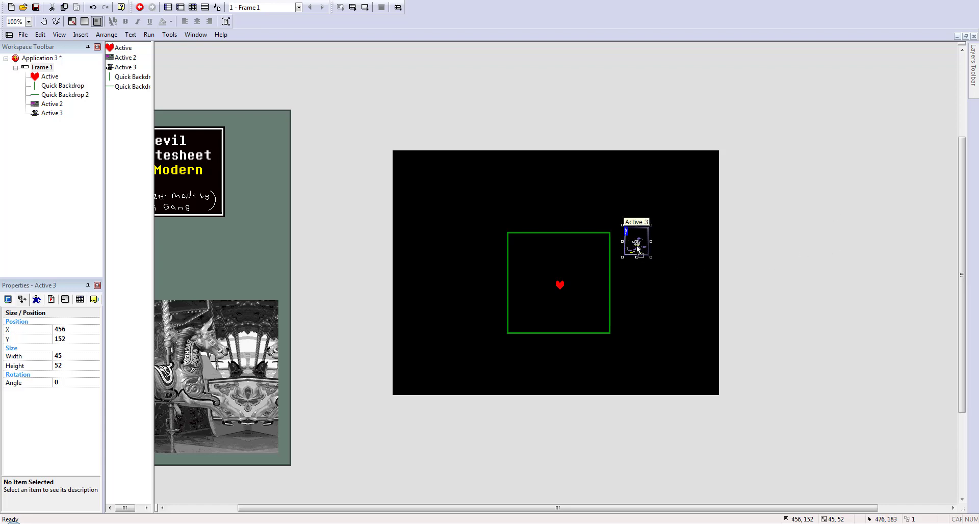
left_click(636, 246)
left_click(637, 246)
left_click_drag(650, 258, 666, 276)
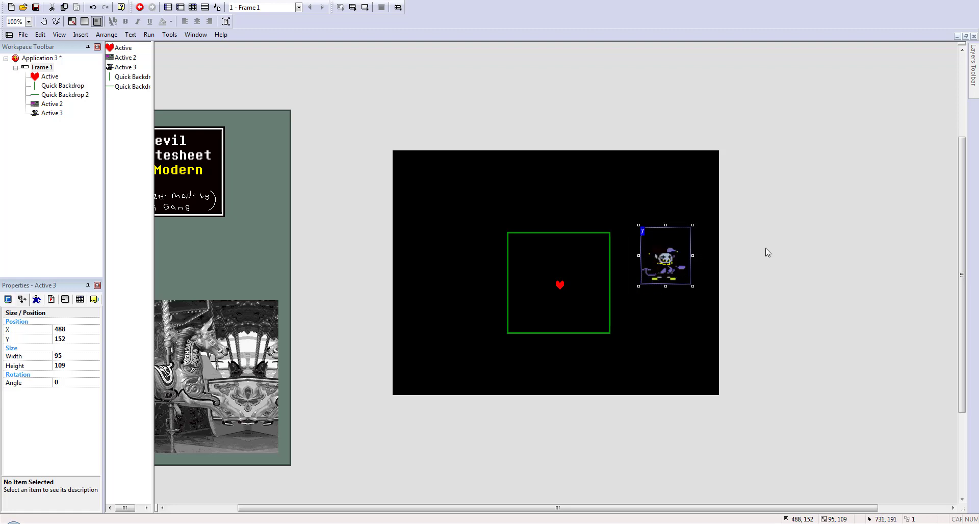
- Test-run the frame to check the animated Jevil beside the heart box, and close the test window
left_click(766, 252)
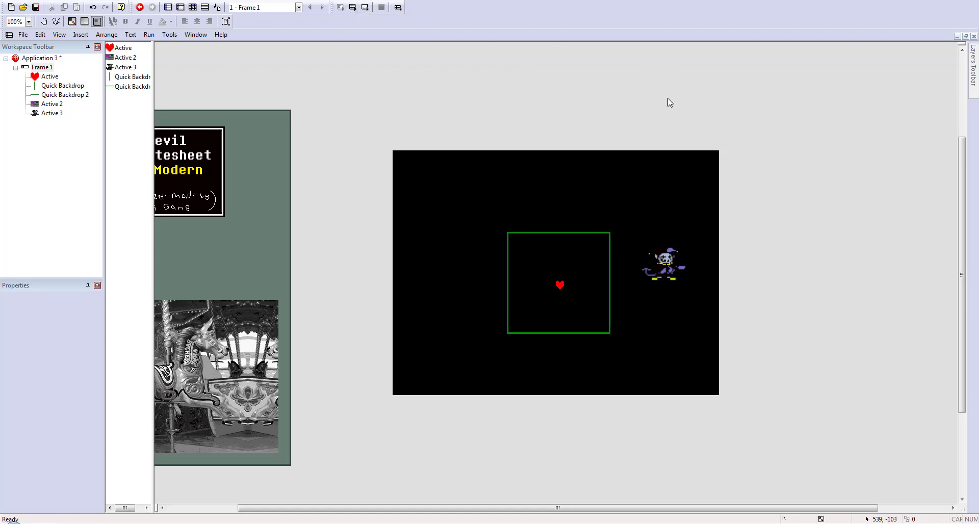
key("F7")
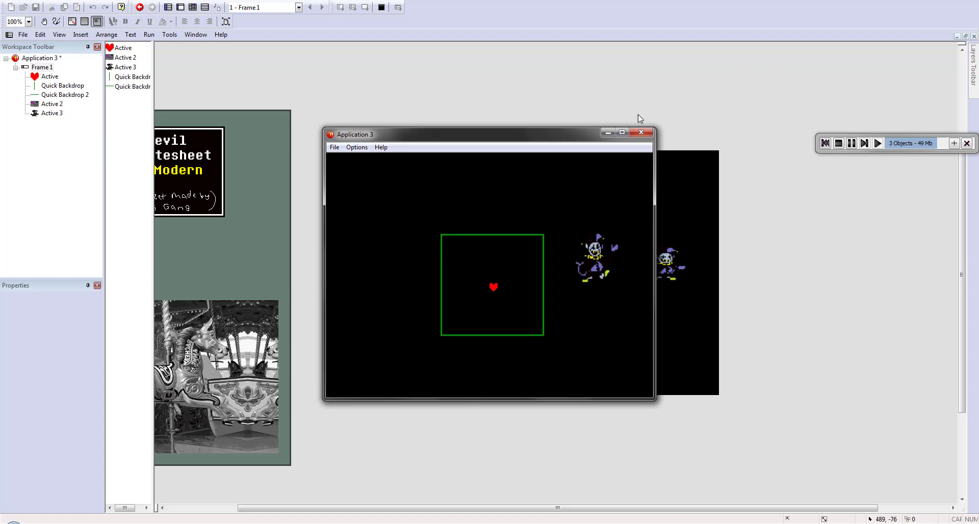
left_click(642, 133)
- Give the red heart object an Eight Directions movement
left_click(560, 285)
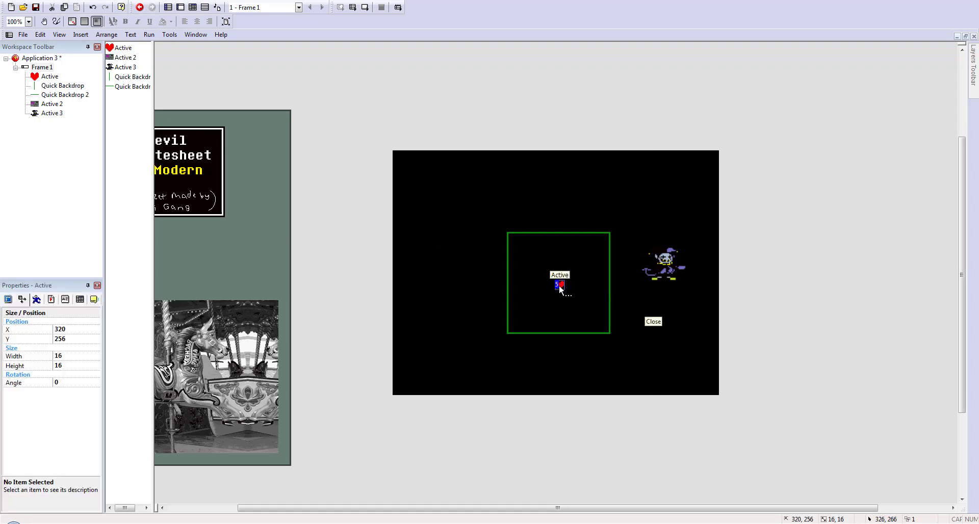
left_click(37, 299)
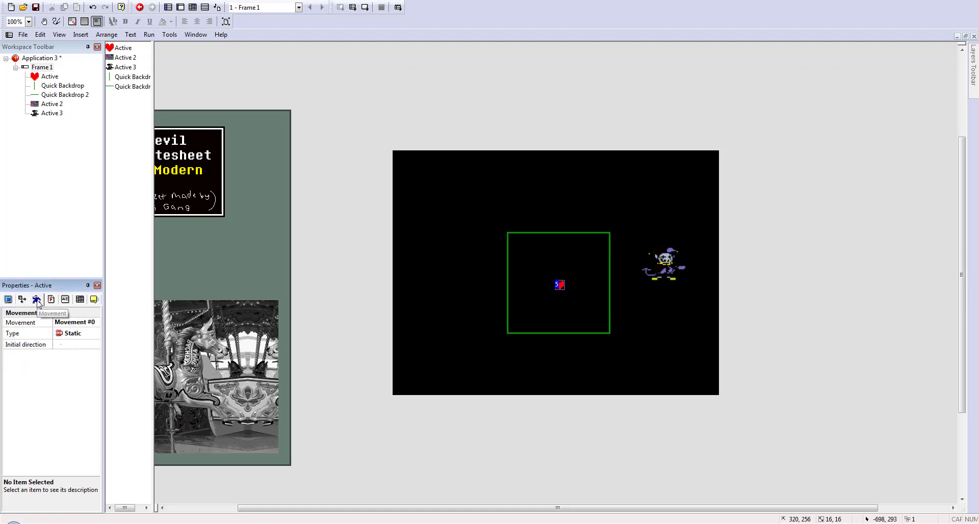
left_click(74, 334)
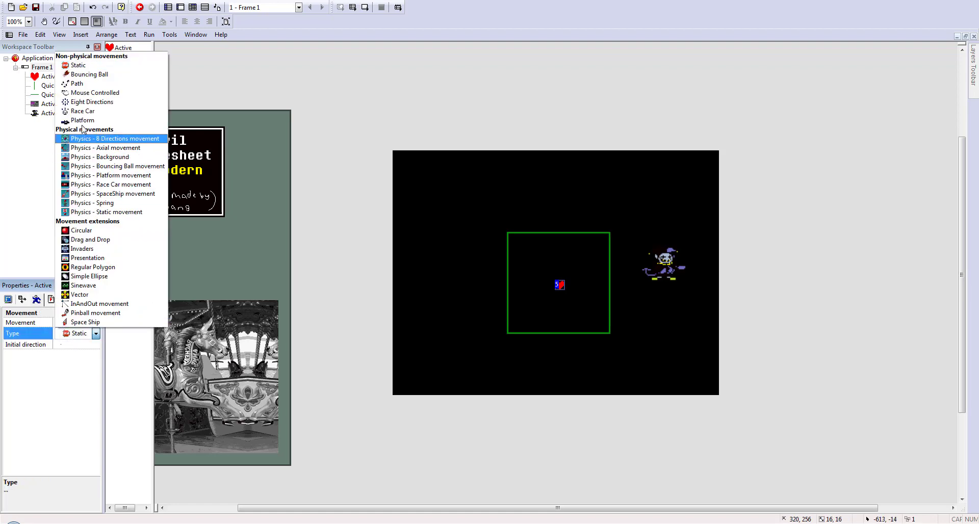
left_click(88, 103)
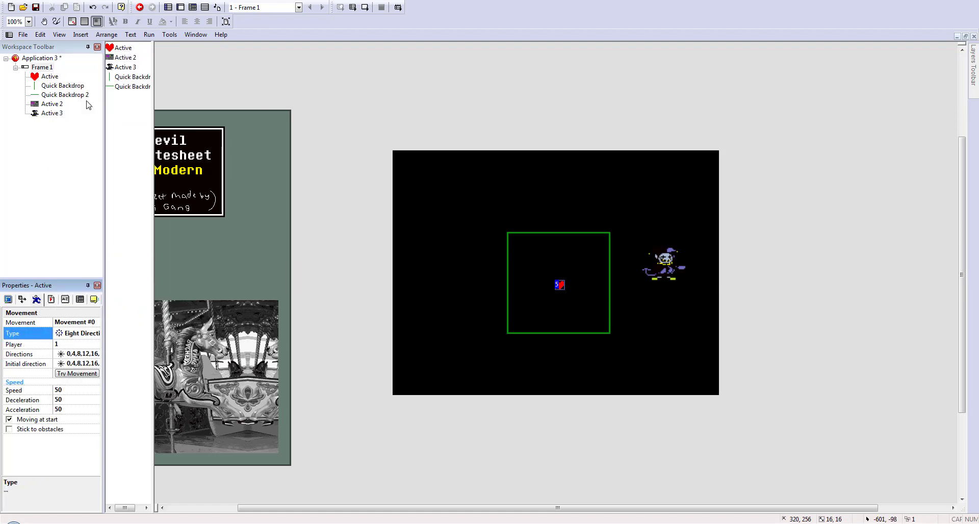
- Set the heart's movement speed to 20, deceleration to 80 and acceleration to 80
left_click(74, 391)
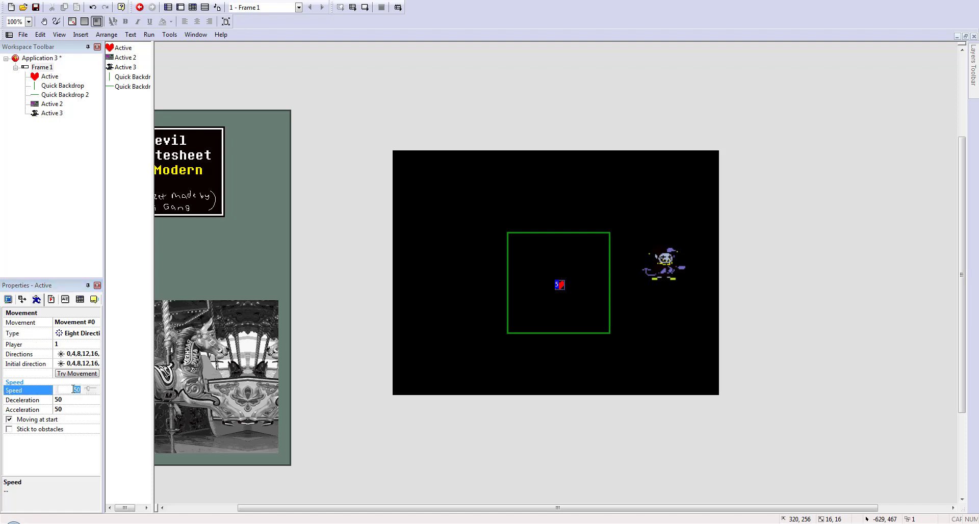
type("20")
left_click(67, 401)
type("80")
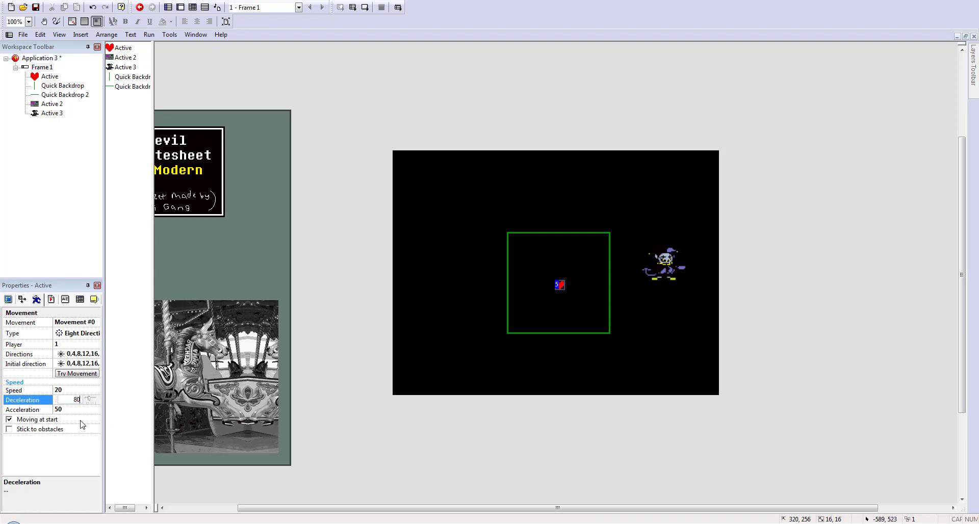
left_click(74, 410)
type("80")
left_click(404, 457)
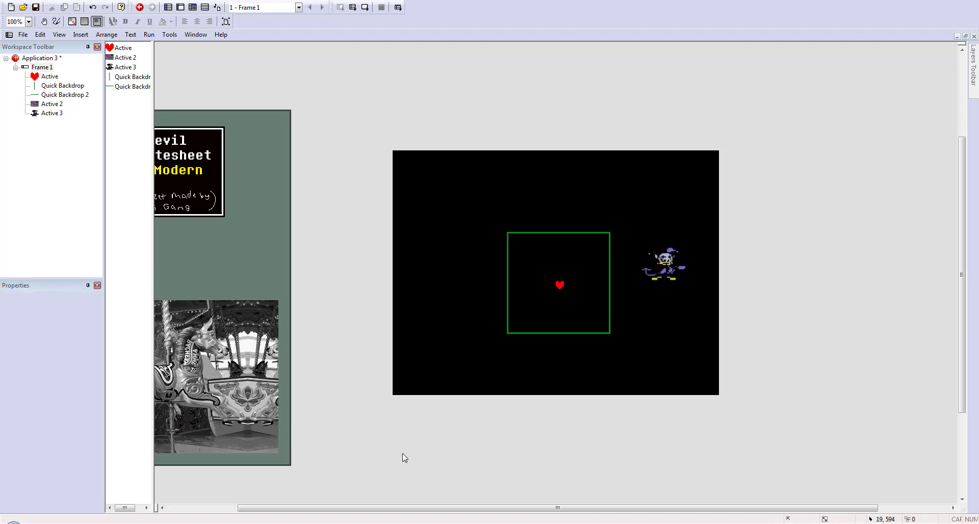
- Test-run the frame and steer the heart in all directions inside the green box
key("F8")
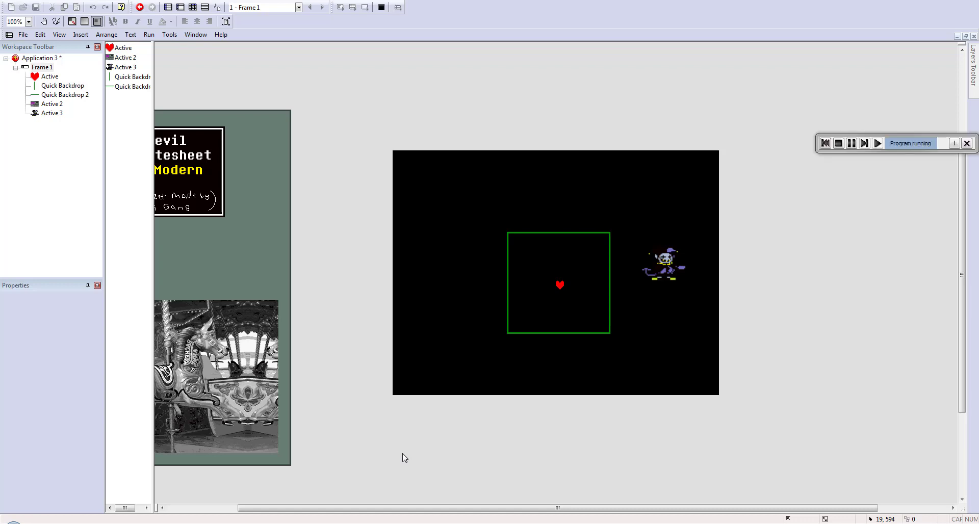
key("Right")
key("Up")
key("Left")
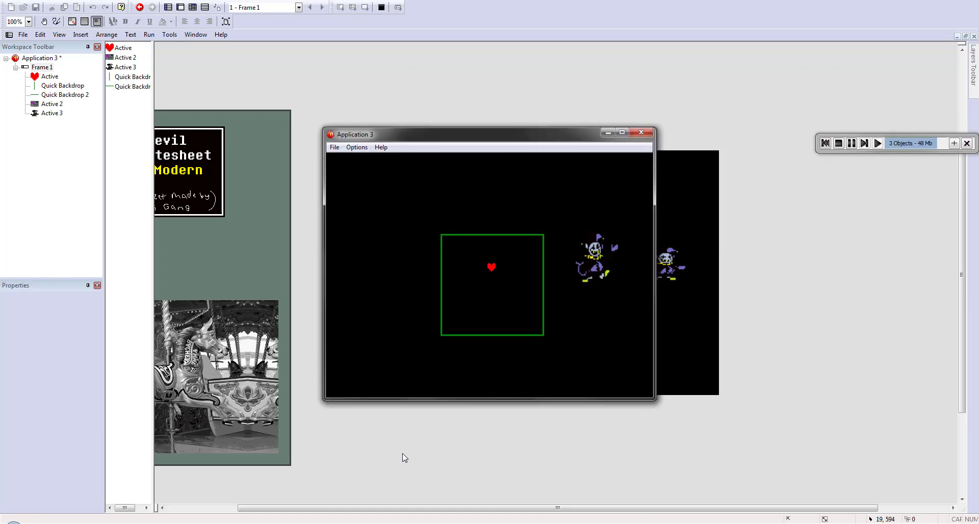
key("Down")
key("Right")
key("Up")
key("Left")
key("Down")
key("Right")
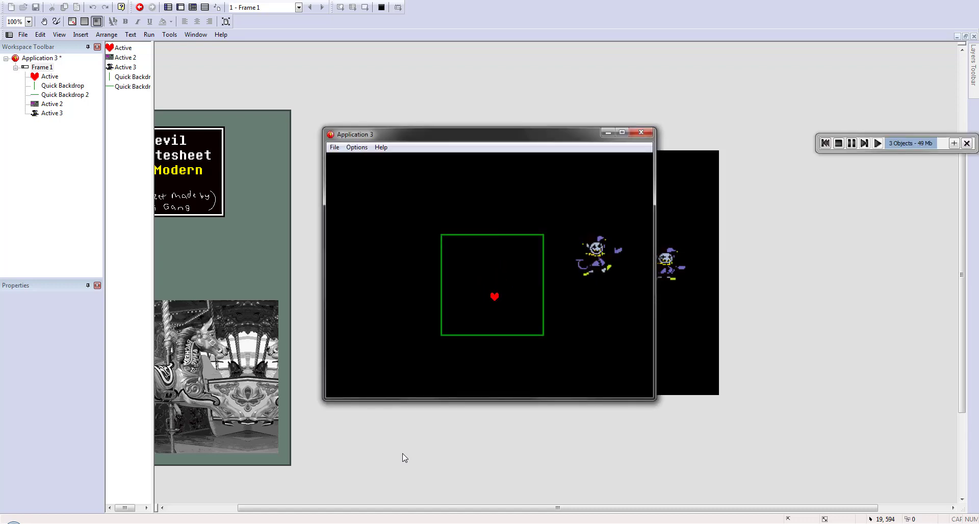
key("Up")
key("Left")
key("Down")
key("Right")
key("Up")
key("Left")
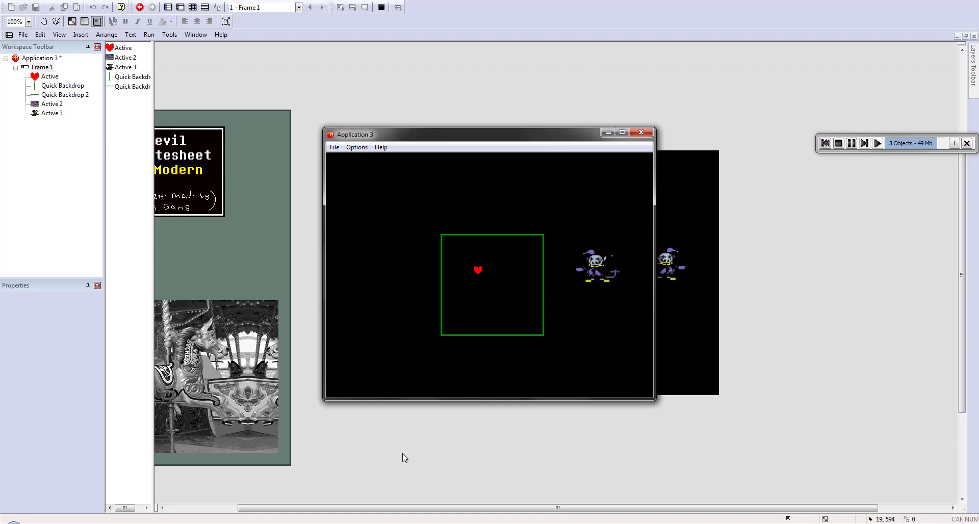
key("Down")
key("Right")
key("Up")
key("Left")
key("Down")
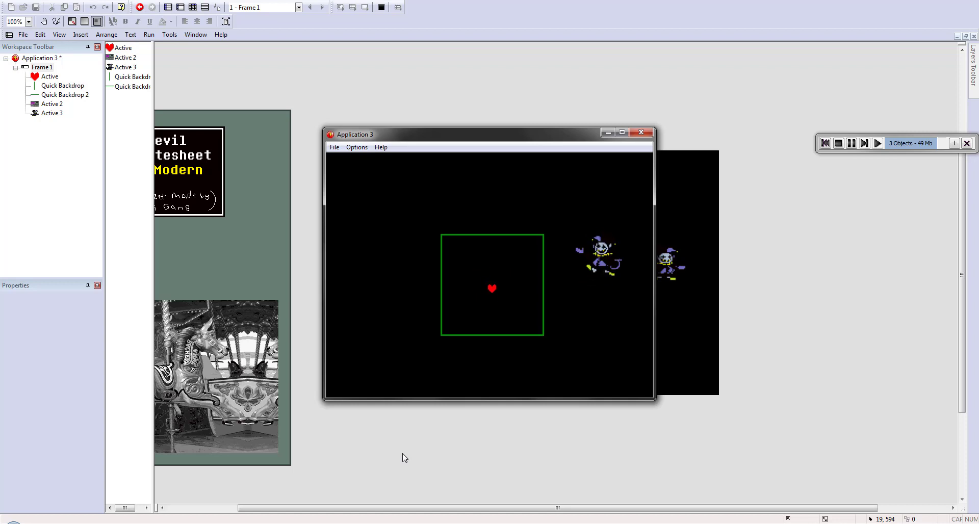
key("Right")
key("Up")
key("Down")
key("Left")
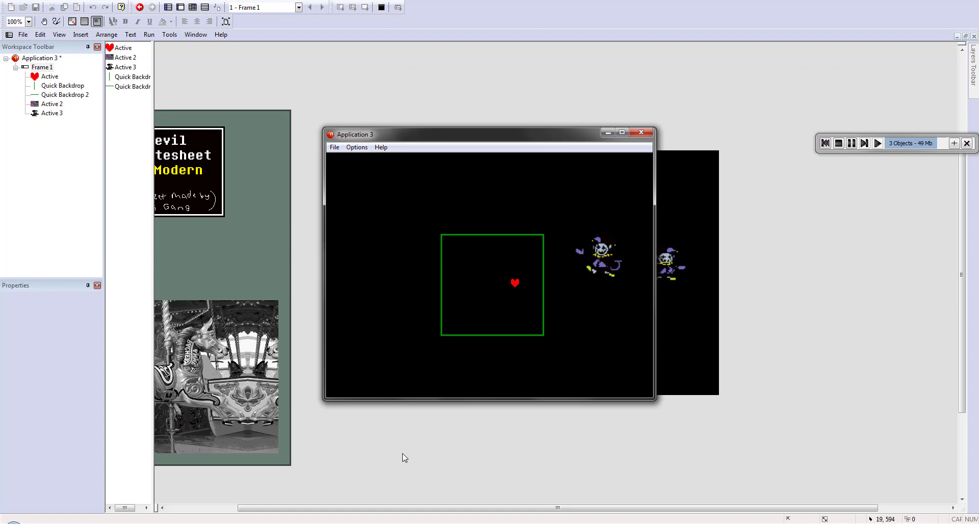
- Move the heart back and forth across the box's right border to test collision, and close the test window
key("Right")
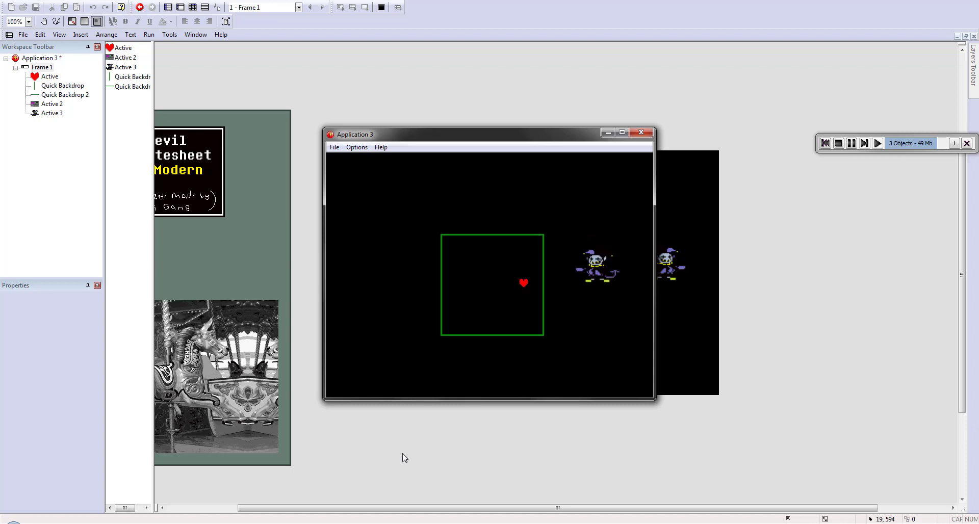
key("Right")
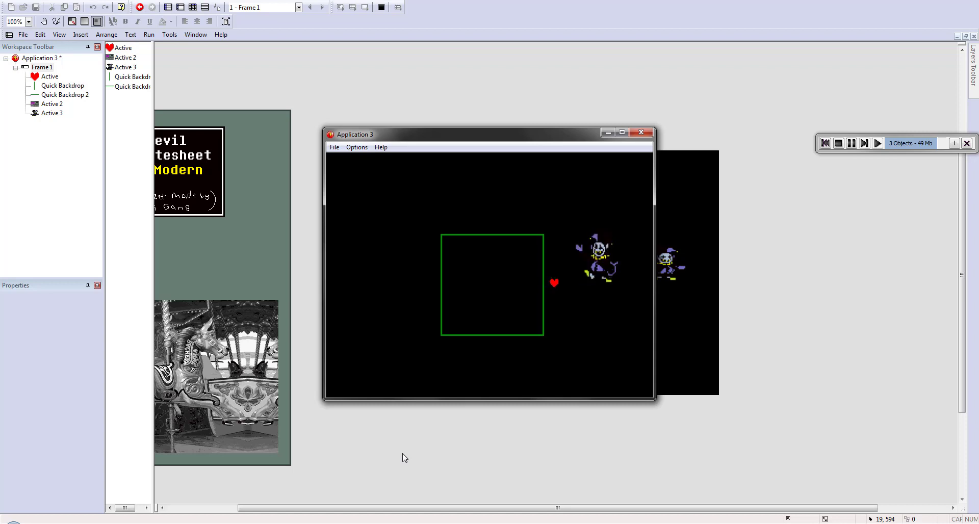
key("Left")
key("Right")
key("Right")
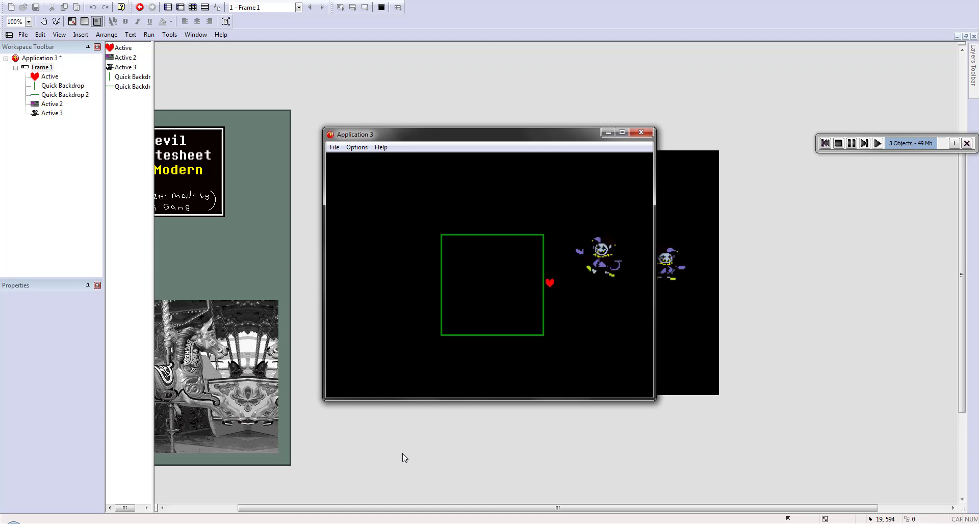
key("Left")
key("Right")
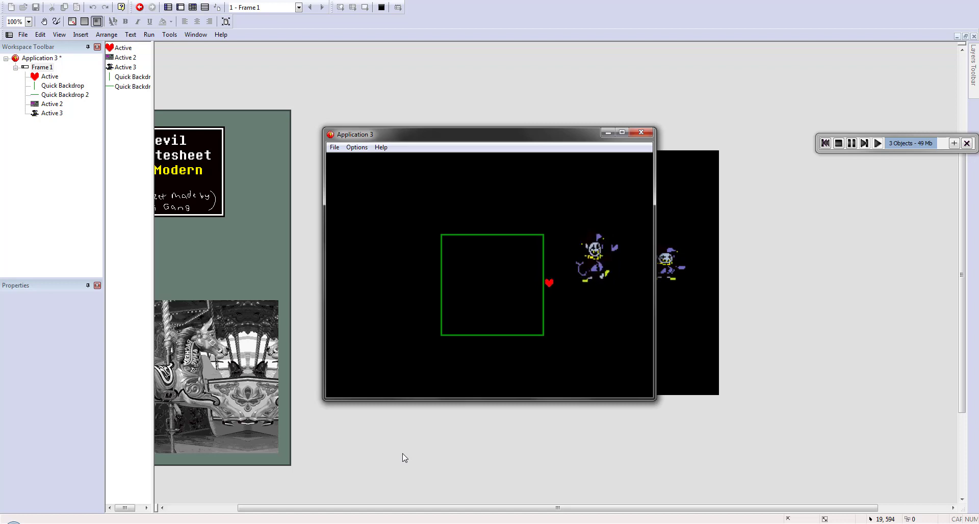
left_click(641, 132)
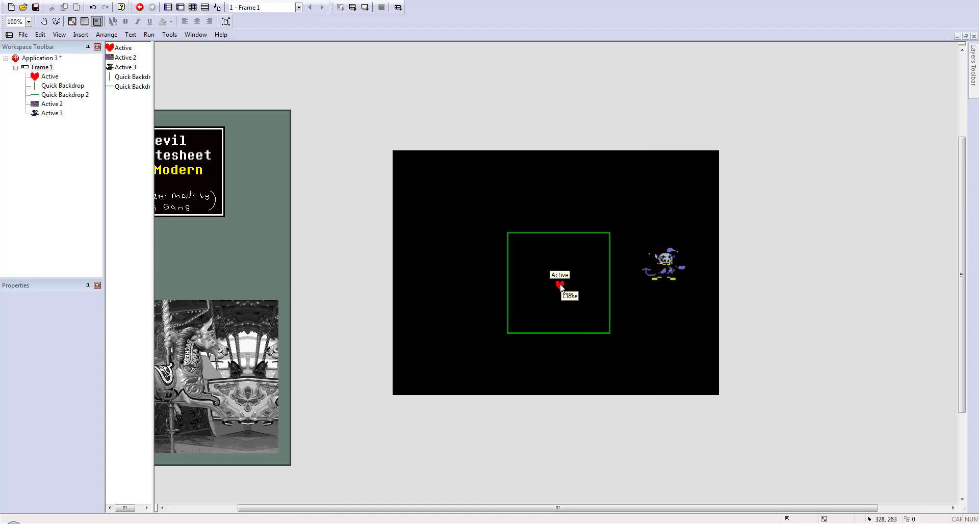
- Move the heart out of the green box, select the box's four walls and set their obstacle type to Obstacle
left_click_drag(560, 287, 442, 300)
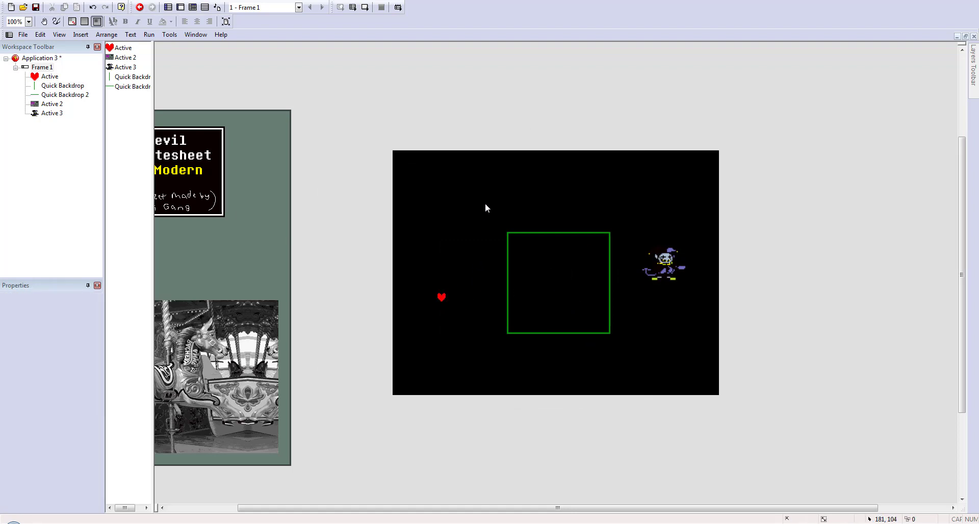
left_click_drag(485, 203, 632, 361)
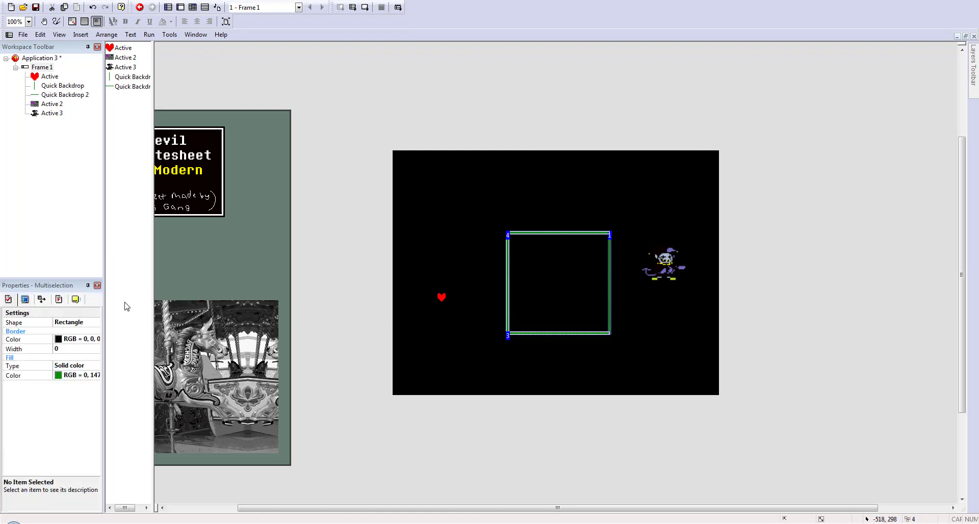
left_click(59, 300)
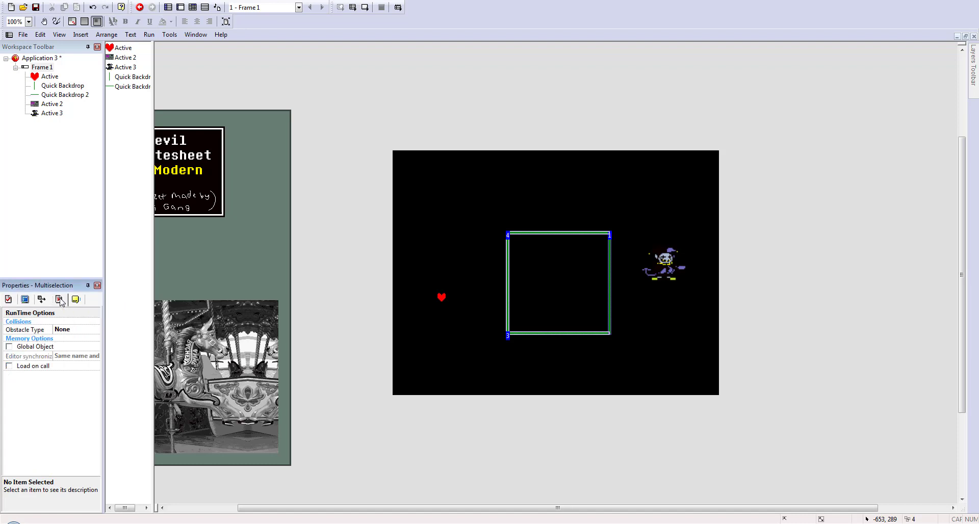
left_click(73, 332)
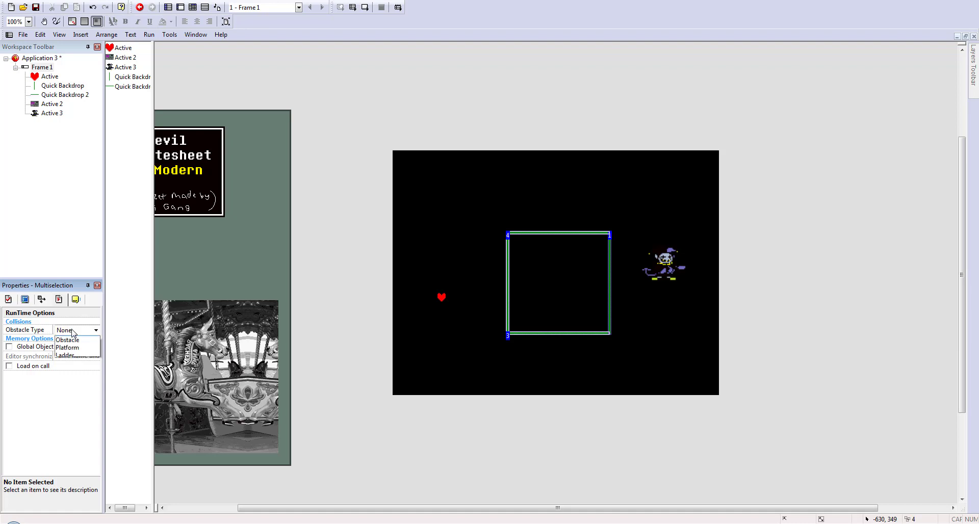
left_click(71, 341)
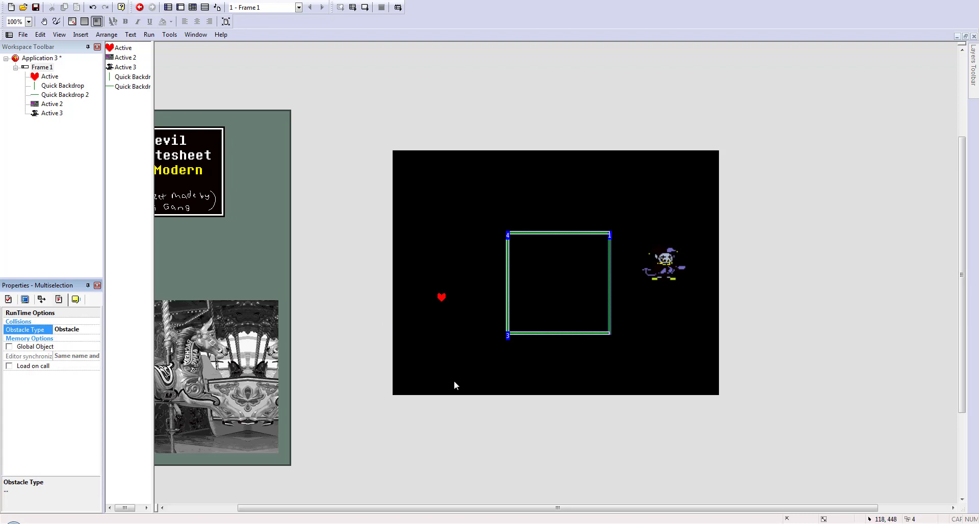
left_click(466, 393)
- Put the heart back inside the green box at X 328, Y 248 and test-run its movement against the right wall
left_click_drag(441, 297, 565, 280)
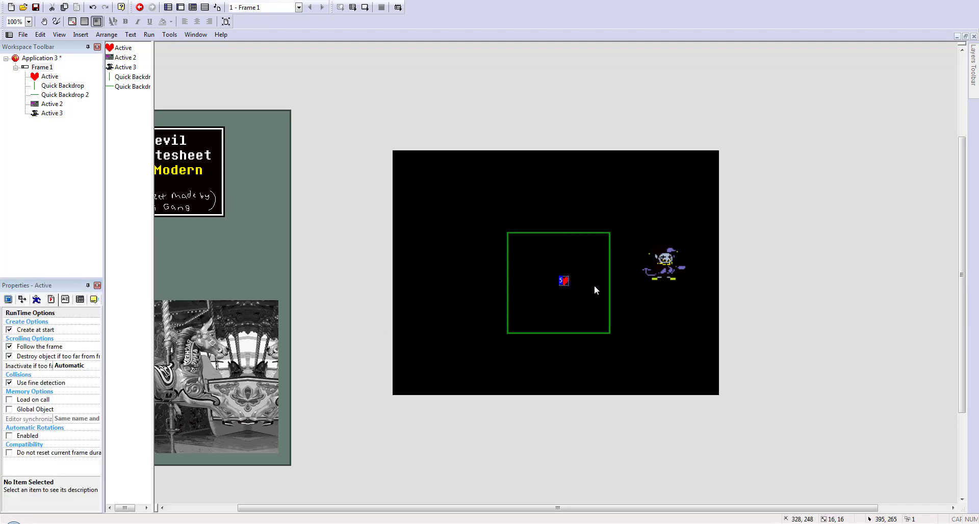
key("F7")
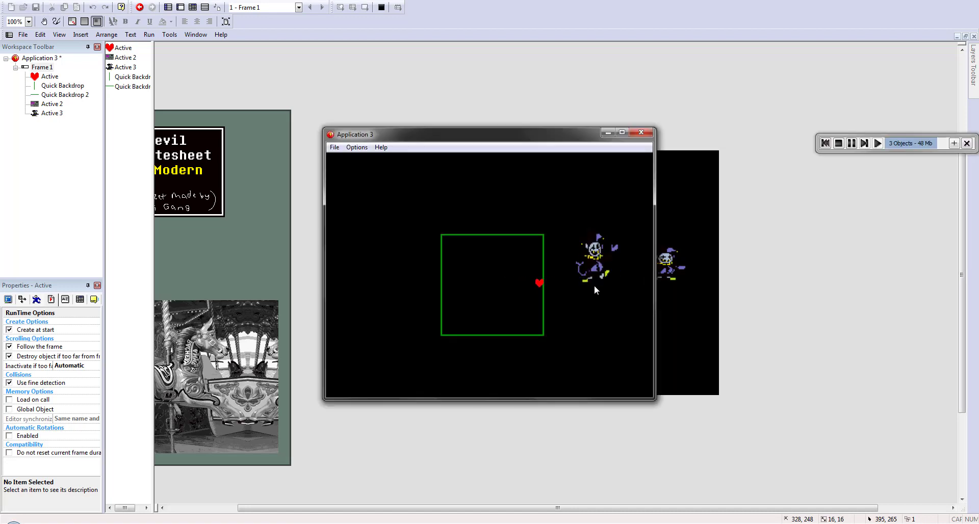
key("Right")
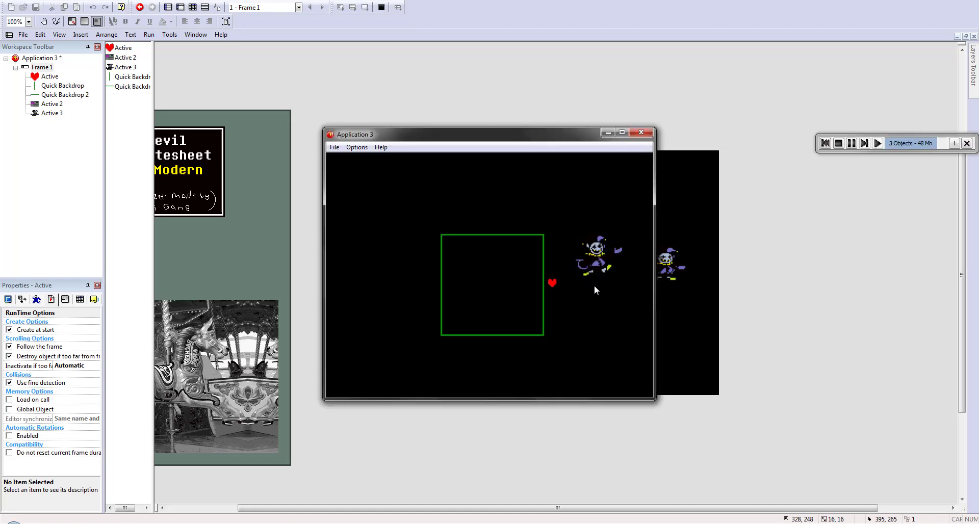
left_click(642, 133)
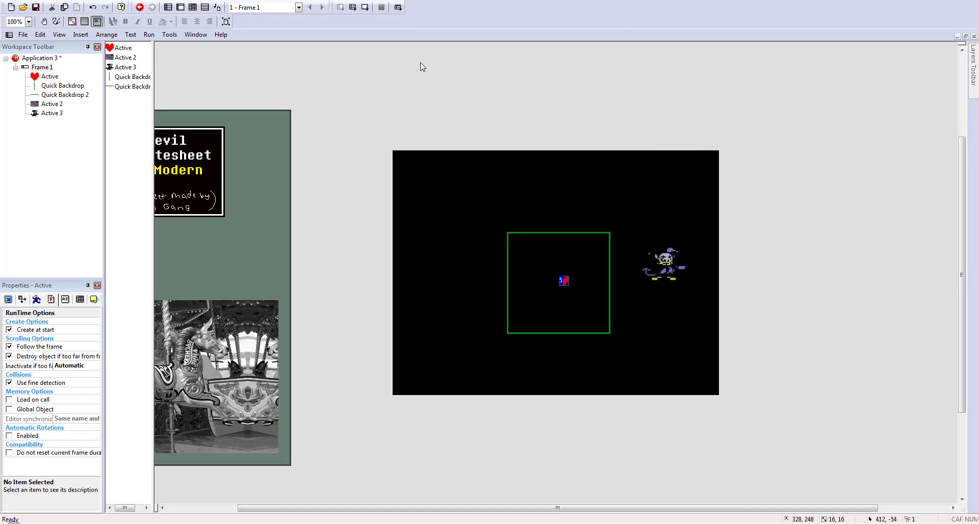
- Add an event in the event editor with the condition that the heart collides with a backdrop
left_click(193, 8)
left_click(181, 8)
left_click(192, 8)
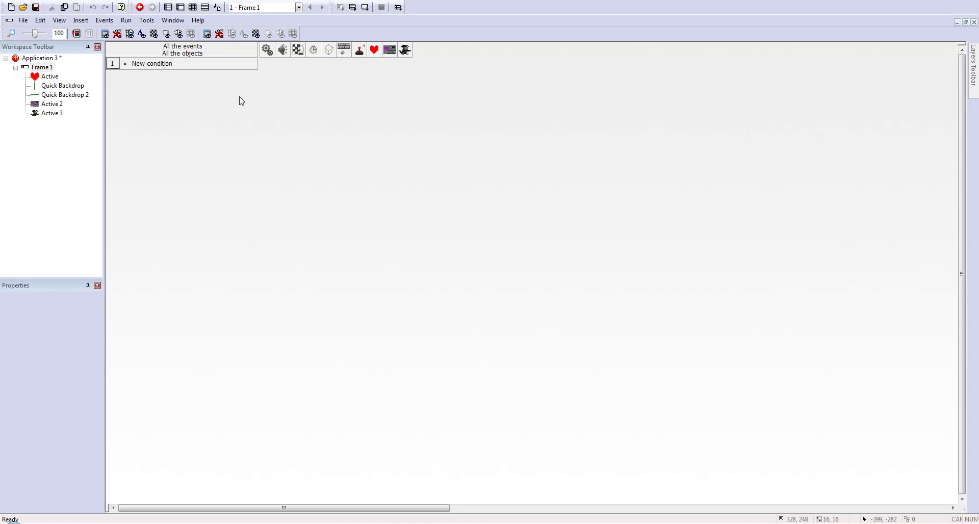
left_click(161, 65)
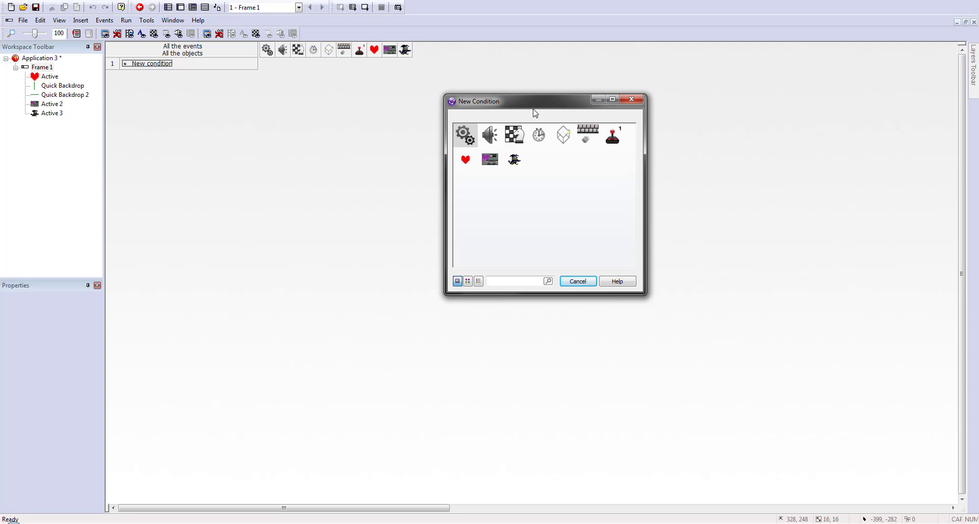
left_click_drag(535, 112, 498, 116)
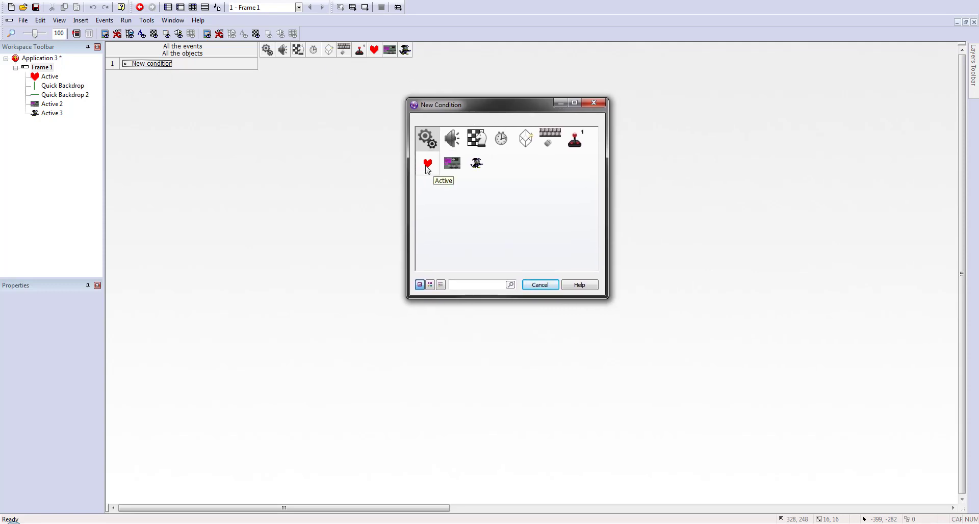
left_click(427, 164)
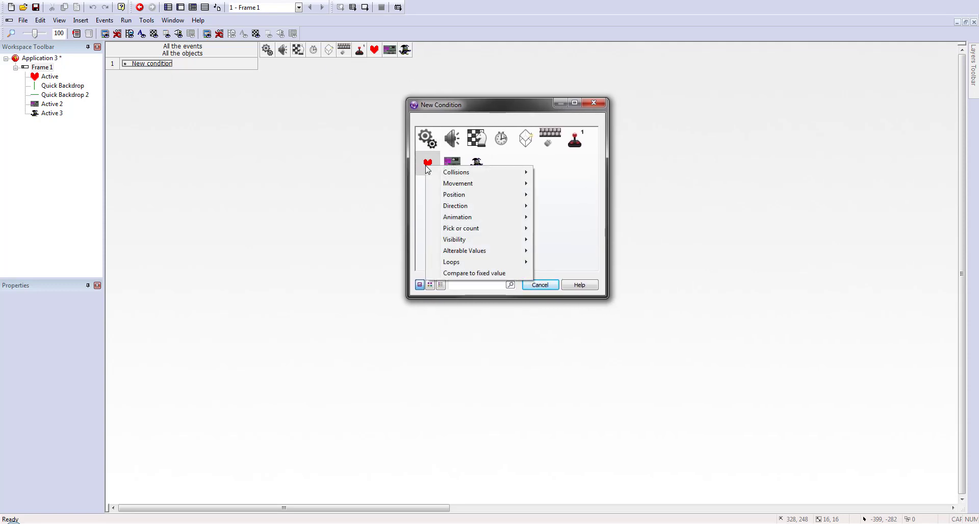
mouse_move(441, 175)
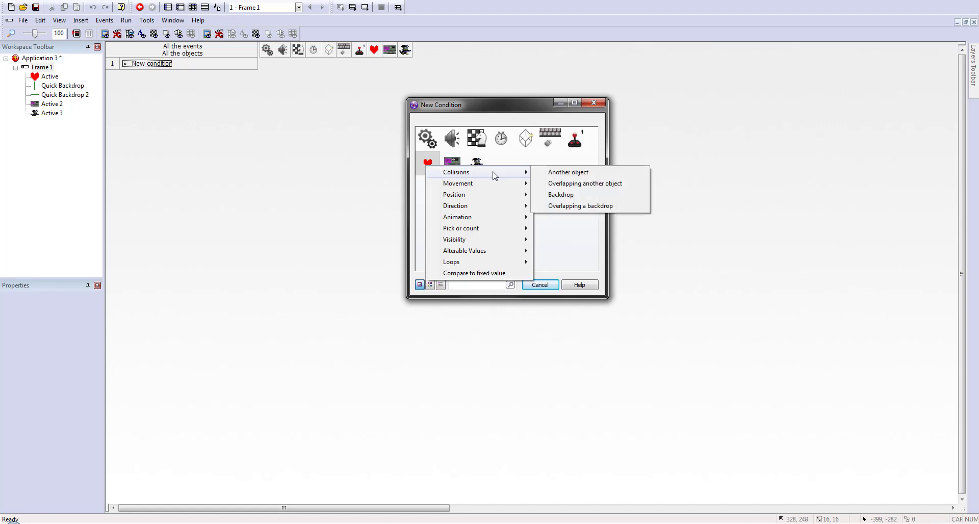
left_click(557, 196)
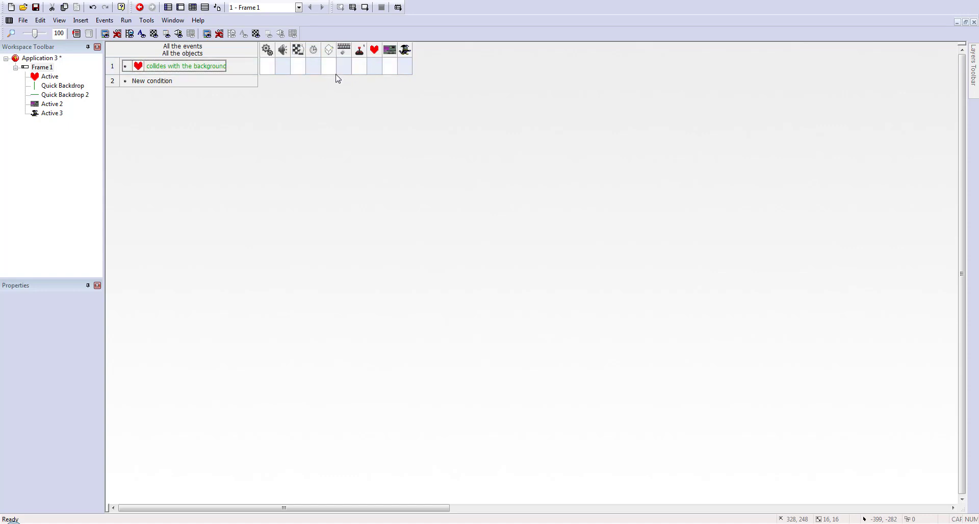
- Add a Stop movement action for the heart to the background collision event
left_click(374, 72)
mouse_move(386, 76)
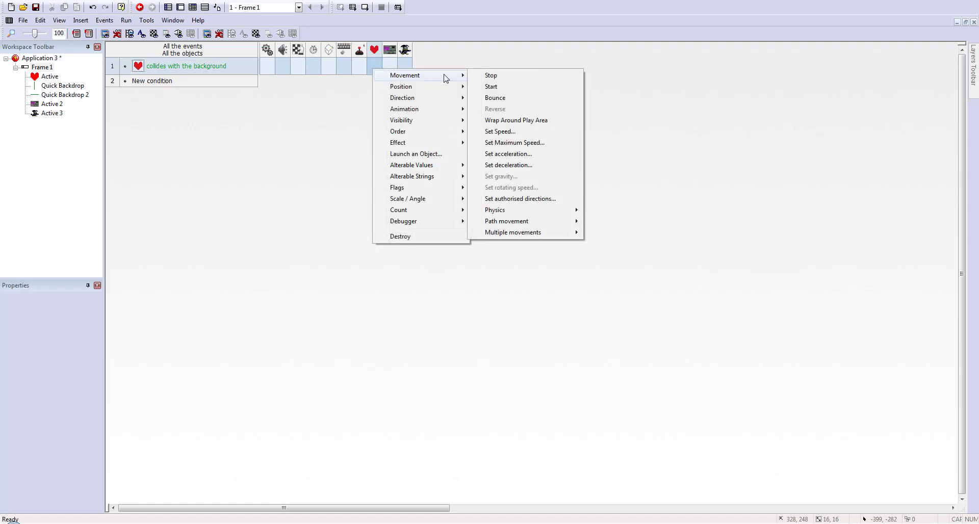
left_click(478, 75)
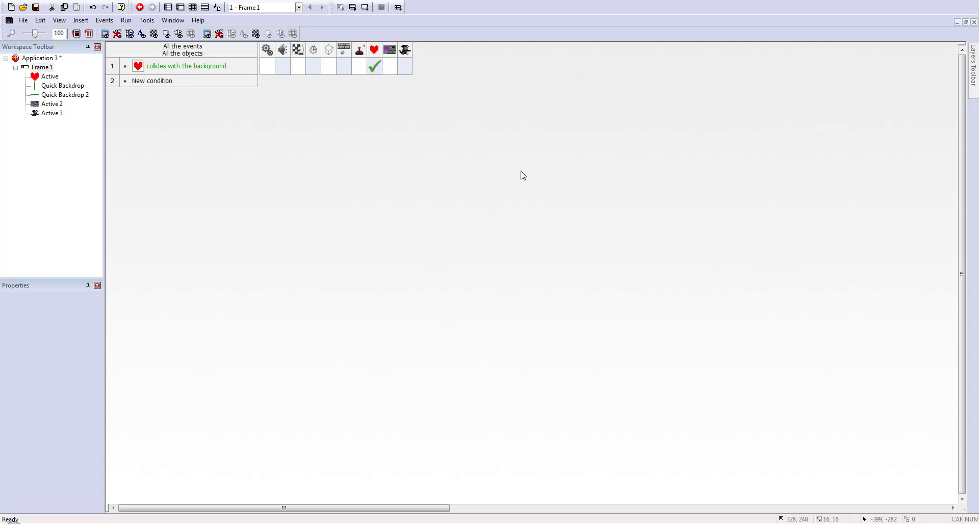
- Test-run the frame and steer the heart against the green box's walls to check the background collision event
key("F7")
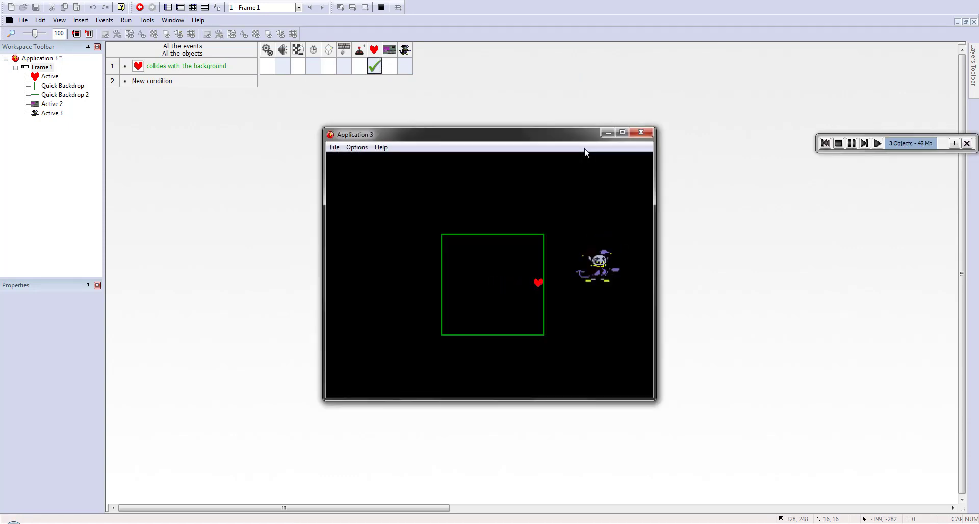
key("Left")
key("Up")
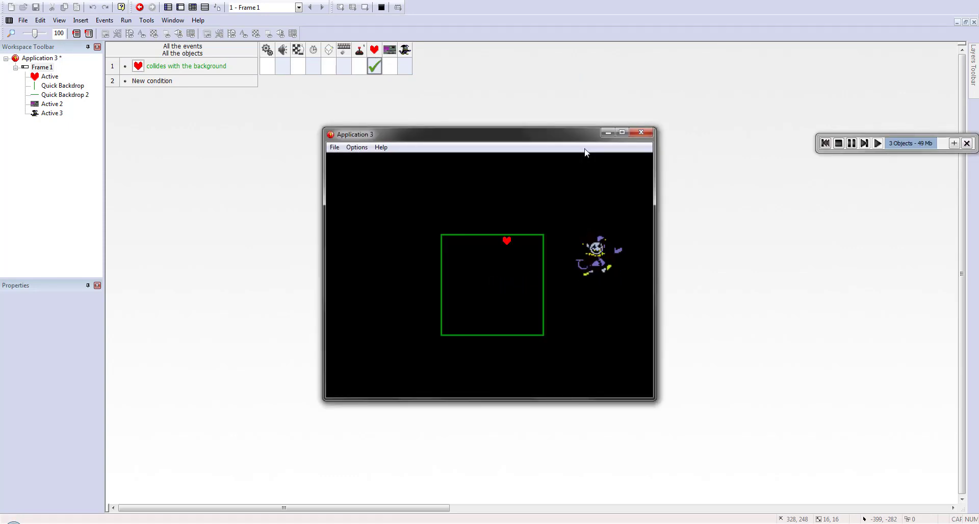
key("Left")
key("Down")
key("Down")
key("Right")
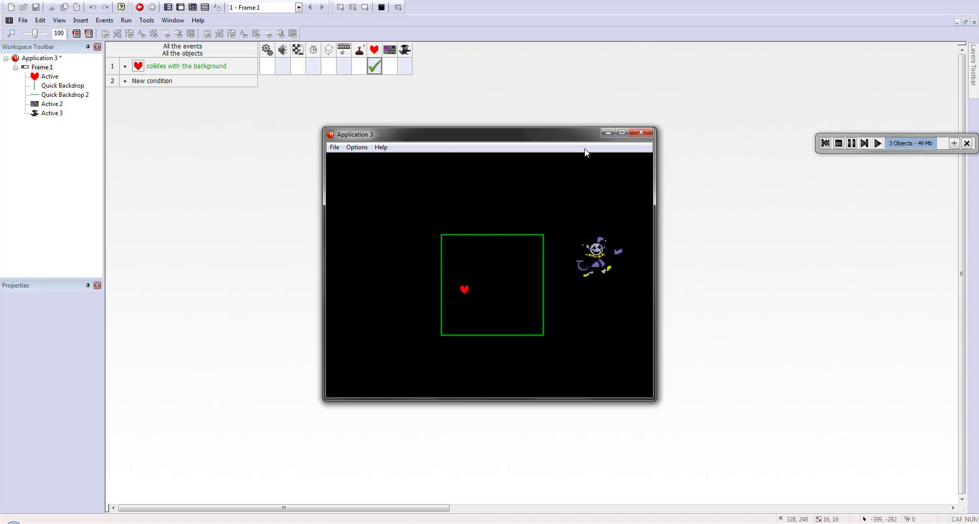
key("Up")
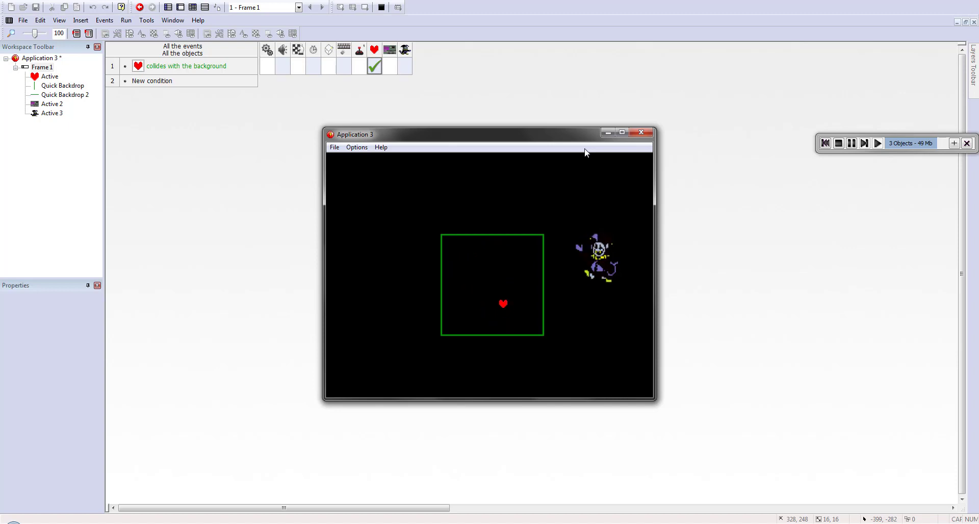
key("Right")
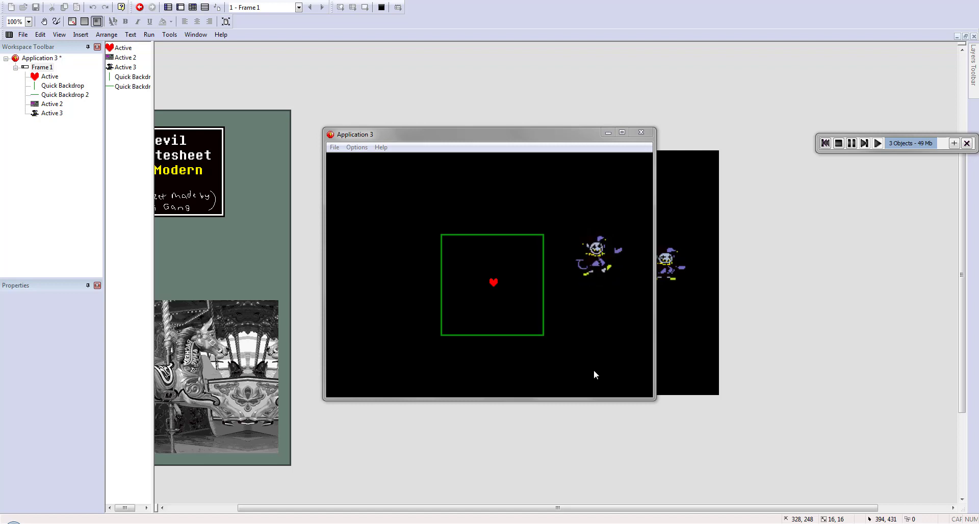
- With the frame running again over the frame editor, move the heart in all four directions inside the green box to recheck its confinement
left_click(595, 371)
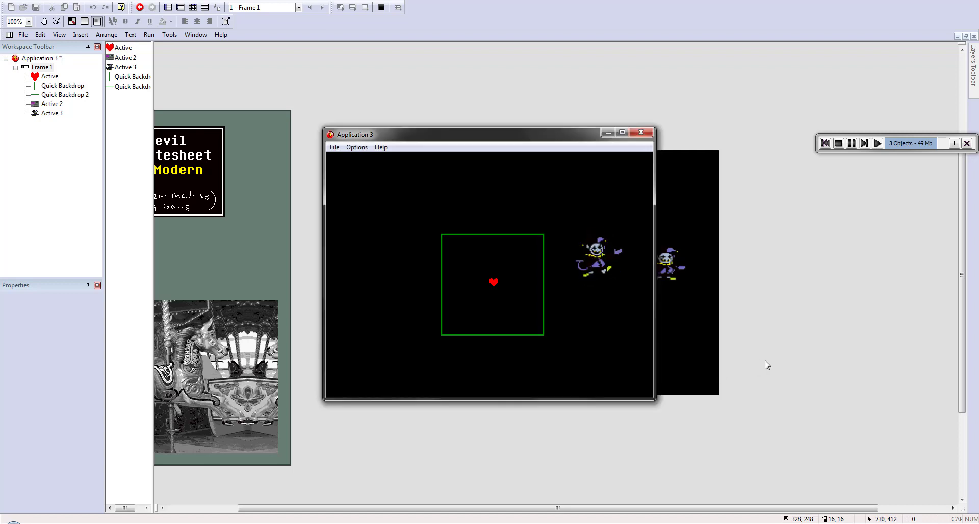
key("Down")
key("Left")
key("Up")
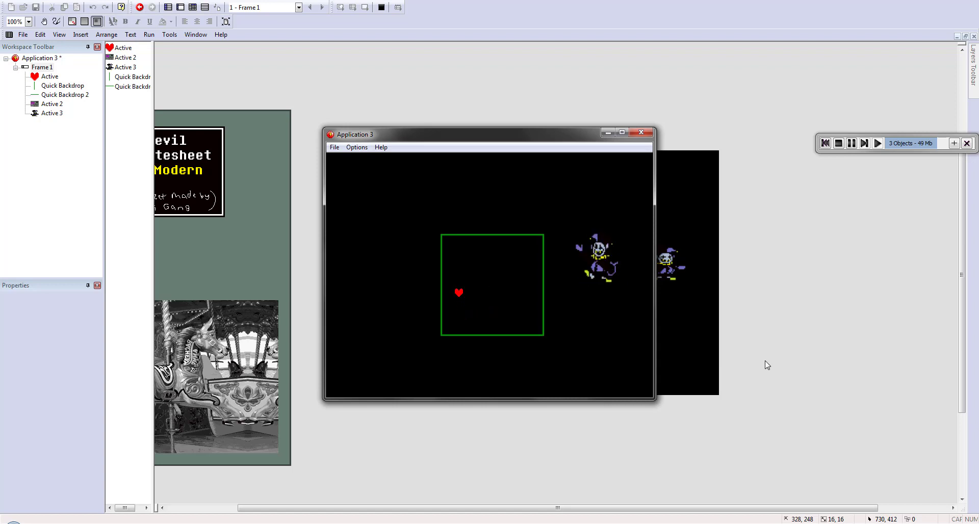
key("Right")
key("Right")
key("Down")
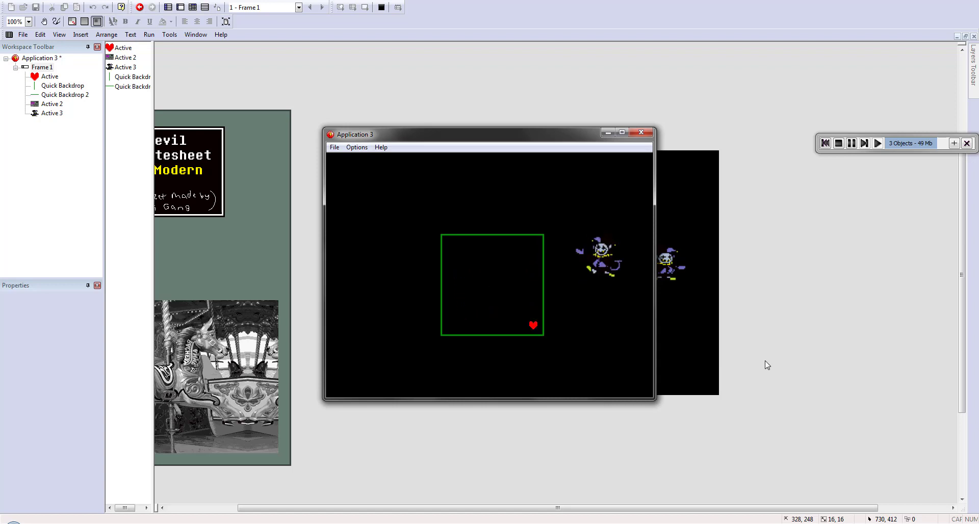
key("Left")
key("Up")
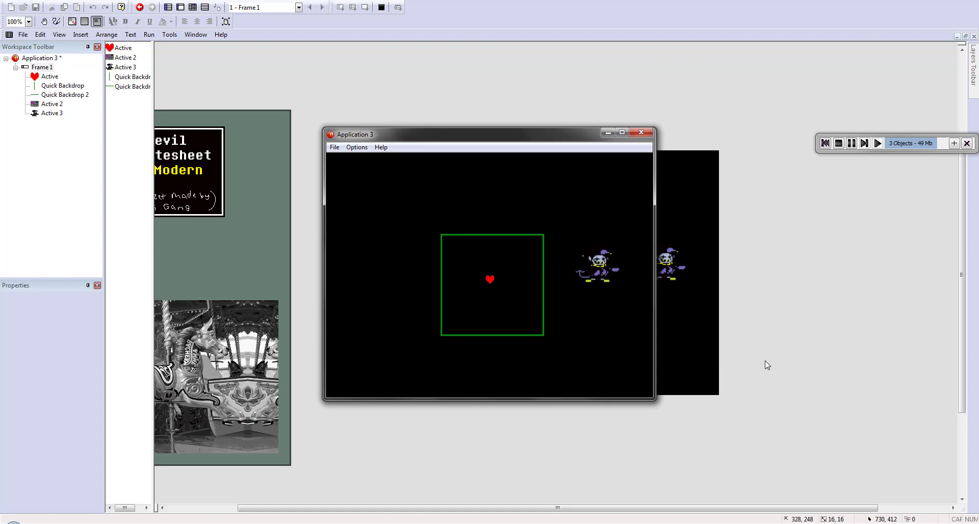